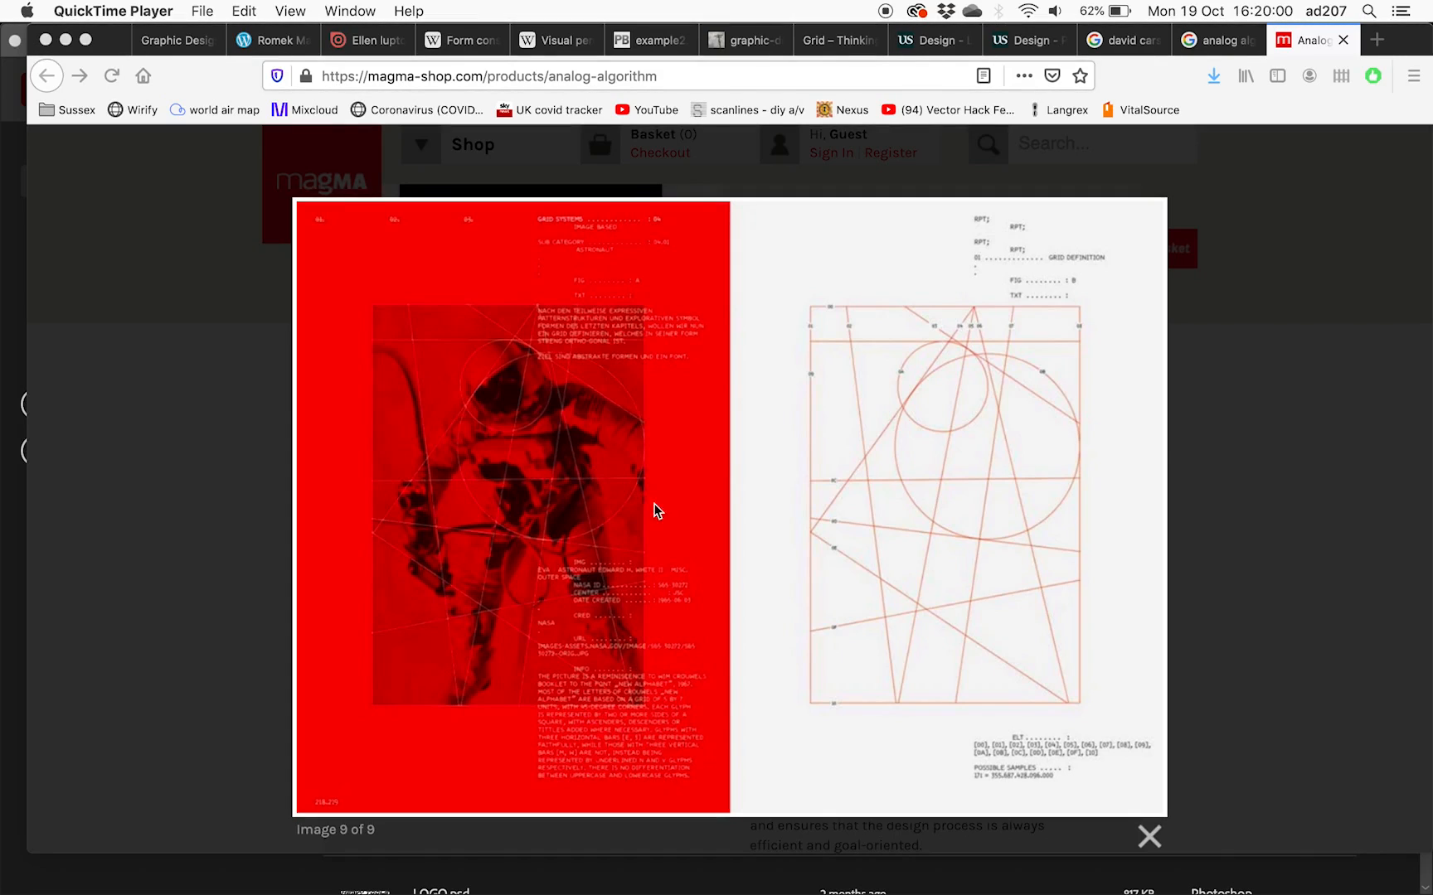
# Switch from the browser's grid reference image to Illustrator, passing the cat astronaut image open in Photoshop
pyautogui.press('super+Tab')
pyautogui.press('super+Tab')
pyautogui.press('super+Tab')
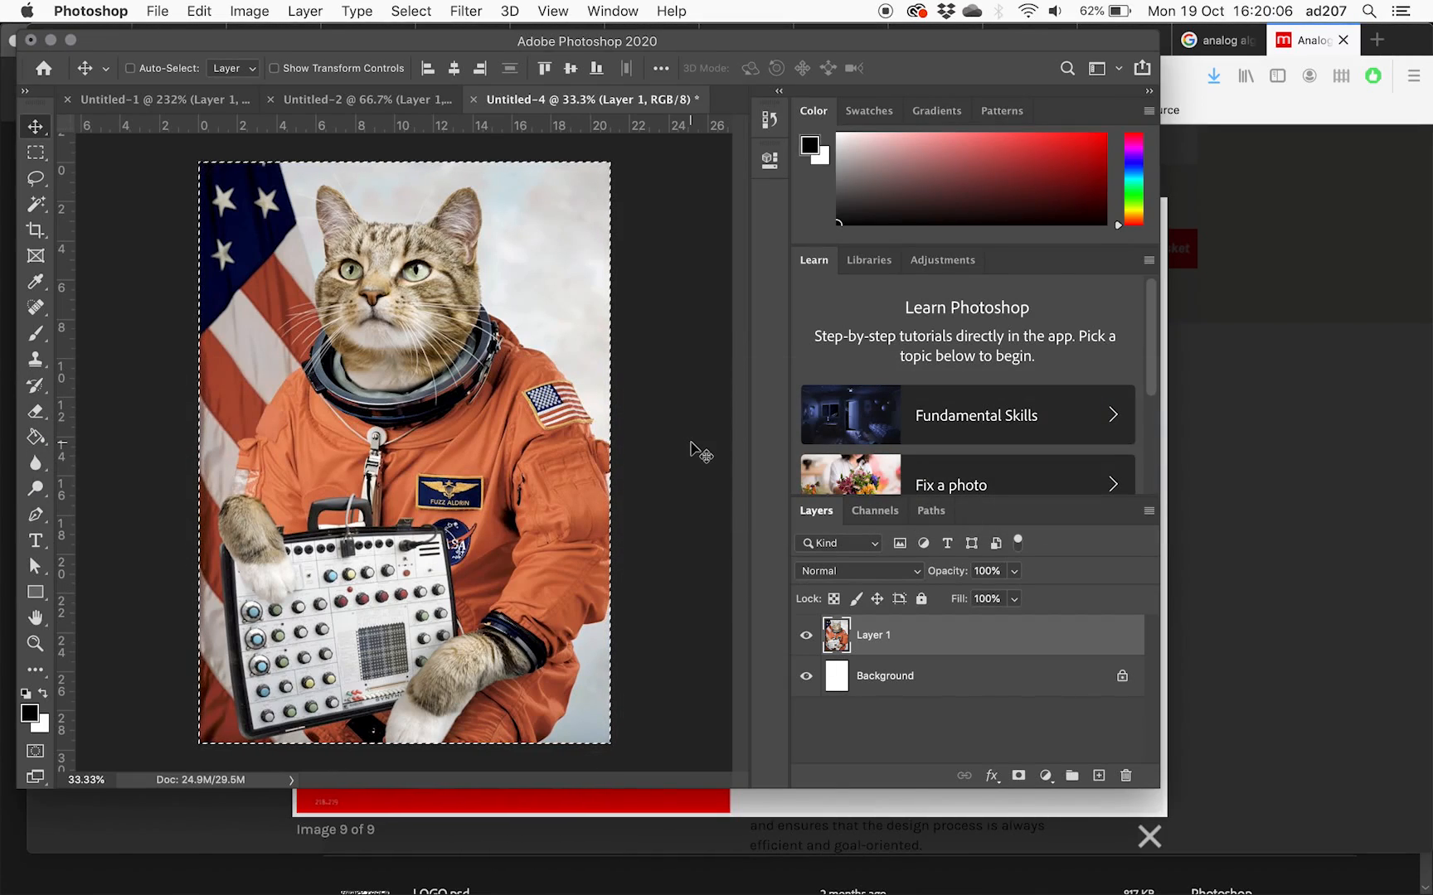
pyautogui.press('super+Tab')
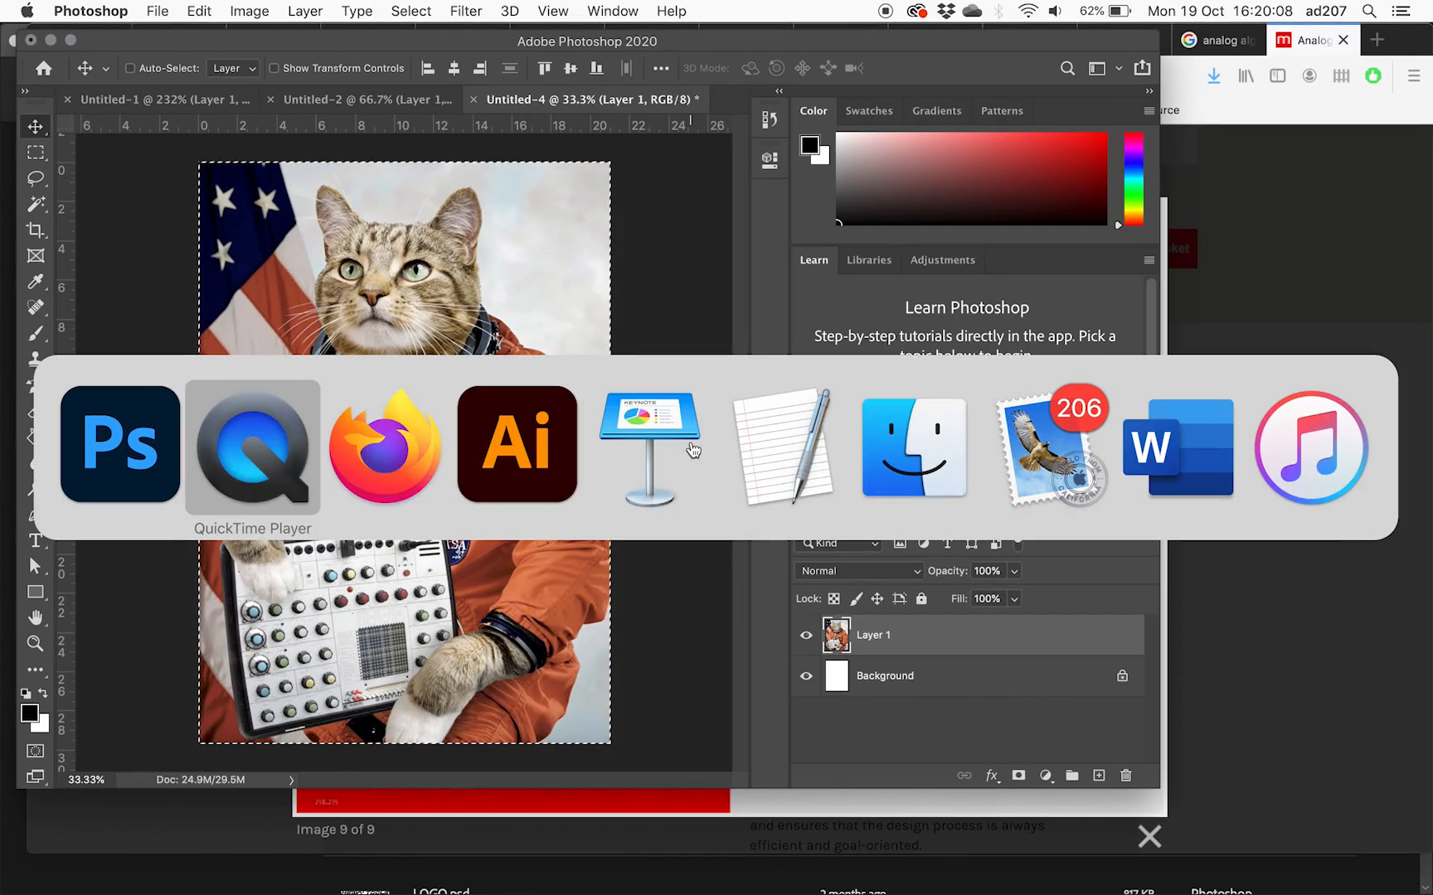
pyautogui.press('super+Tab')
pyautogui.press('super+Tab')
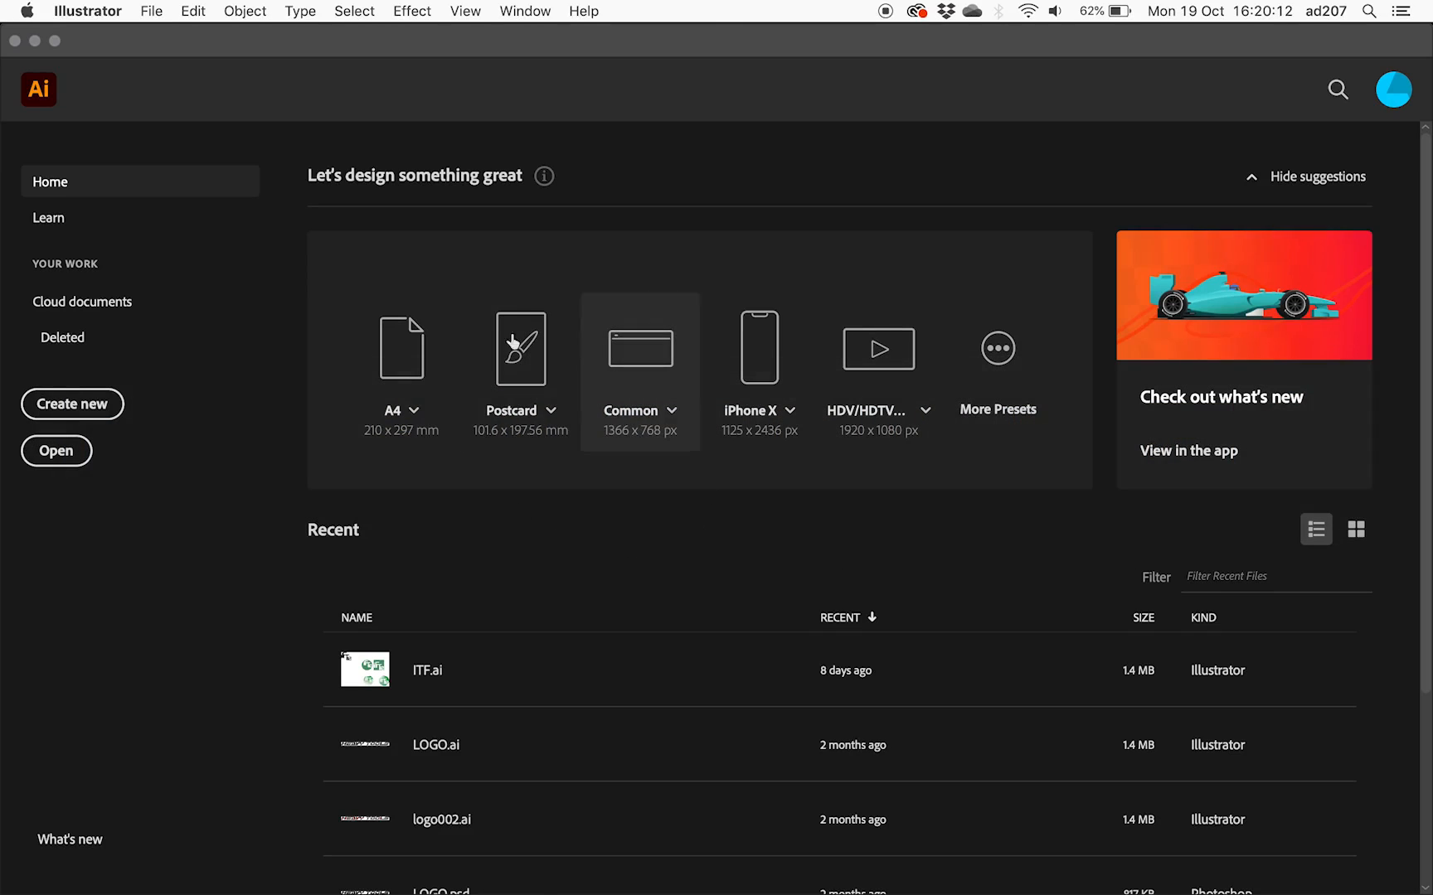
# Create a portrait A4 print document named "space cat" with the RGB Color mode
pyautogui.click(81, 413)
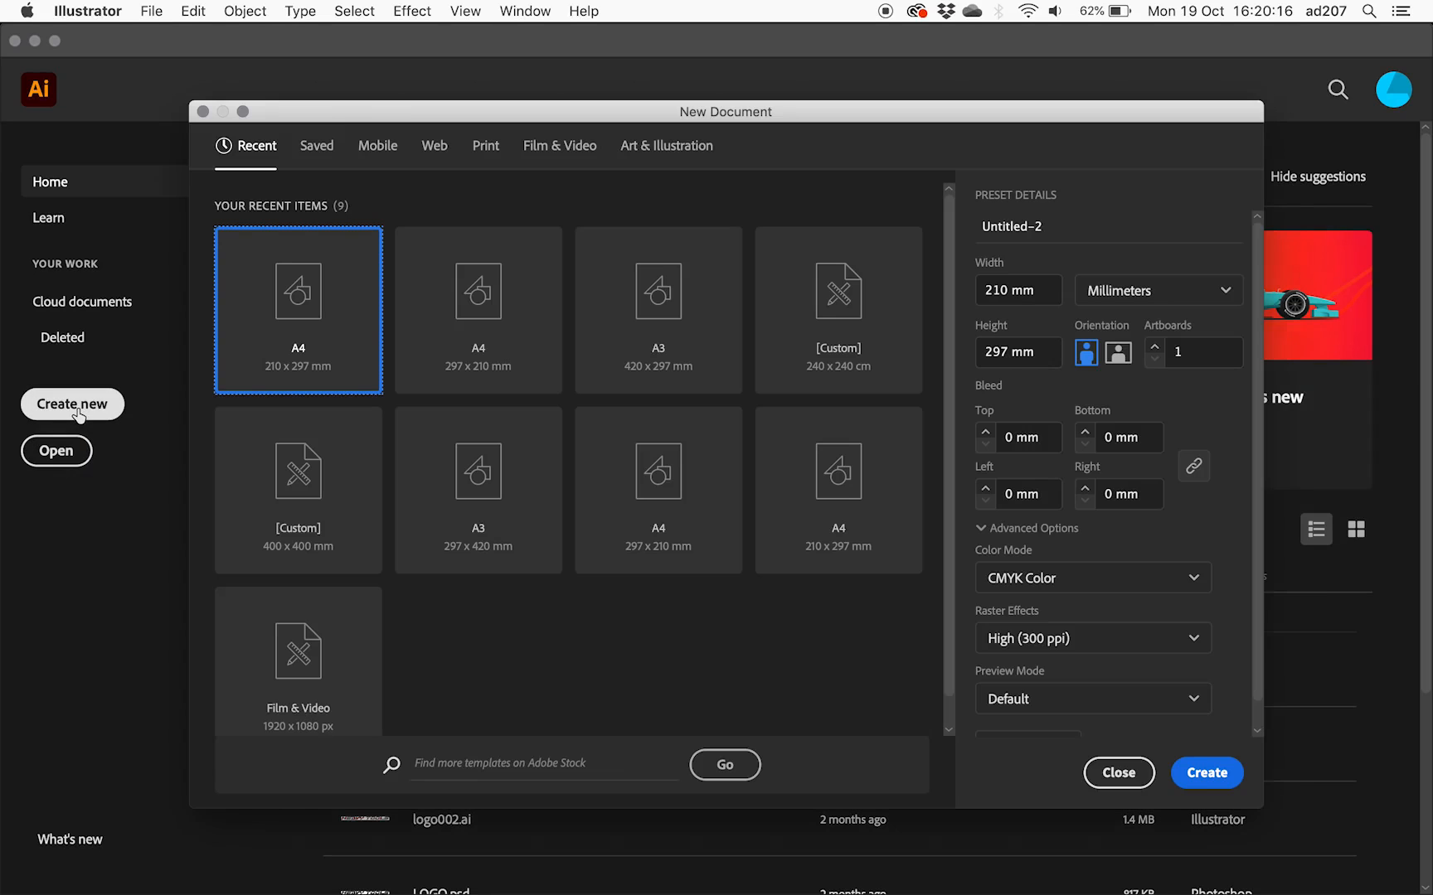
pyautogui.click(486, 149)
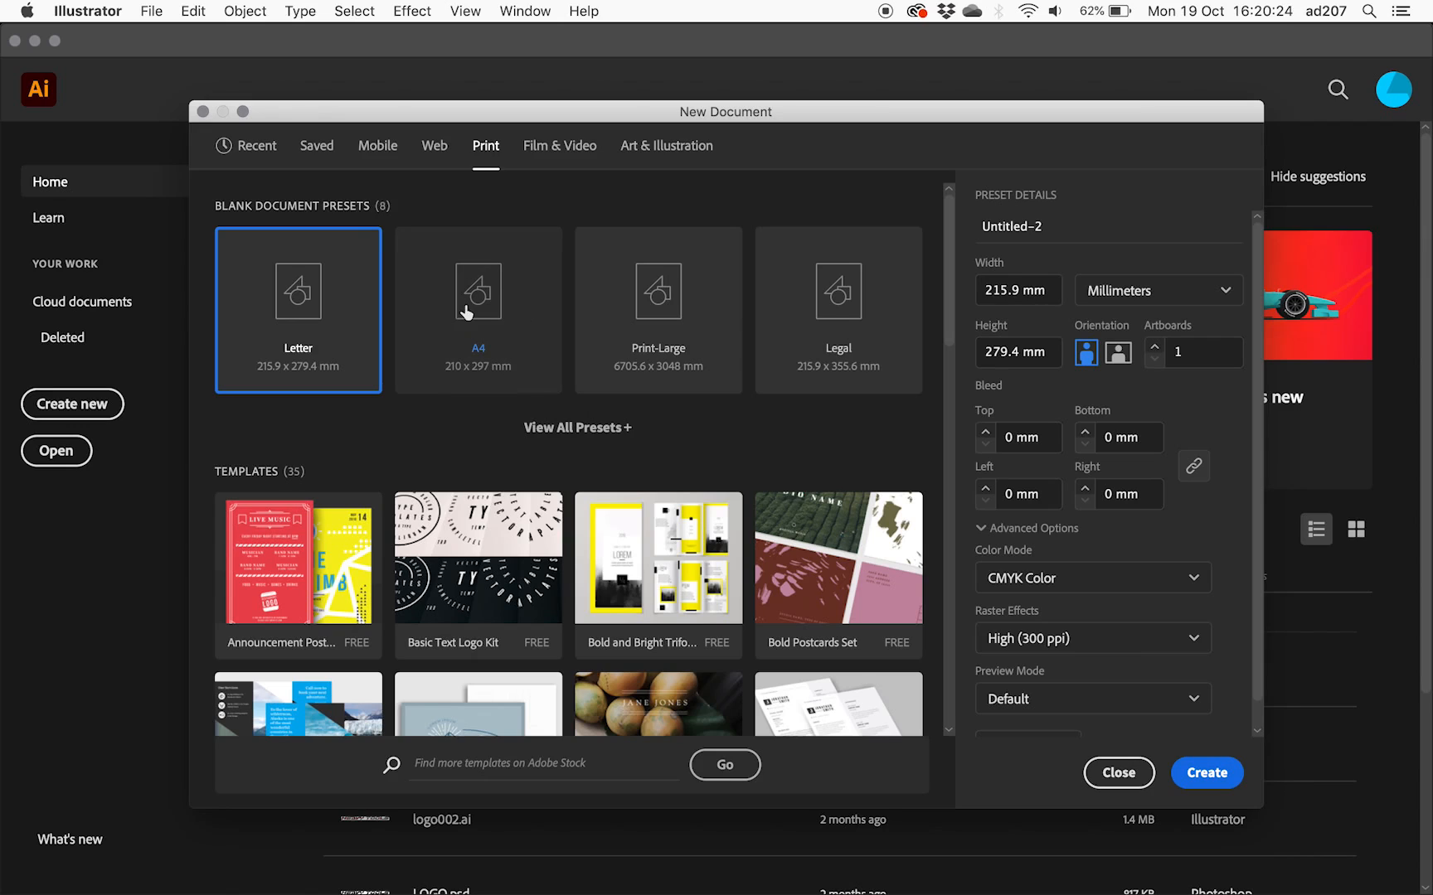
pyautogui.click(484, 319)
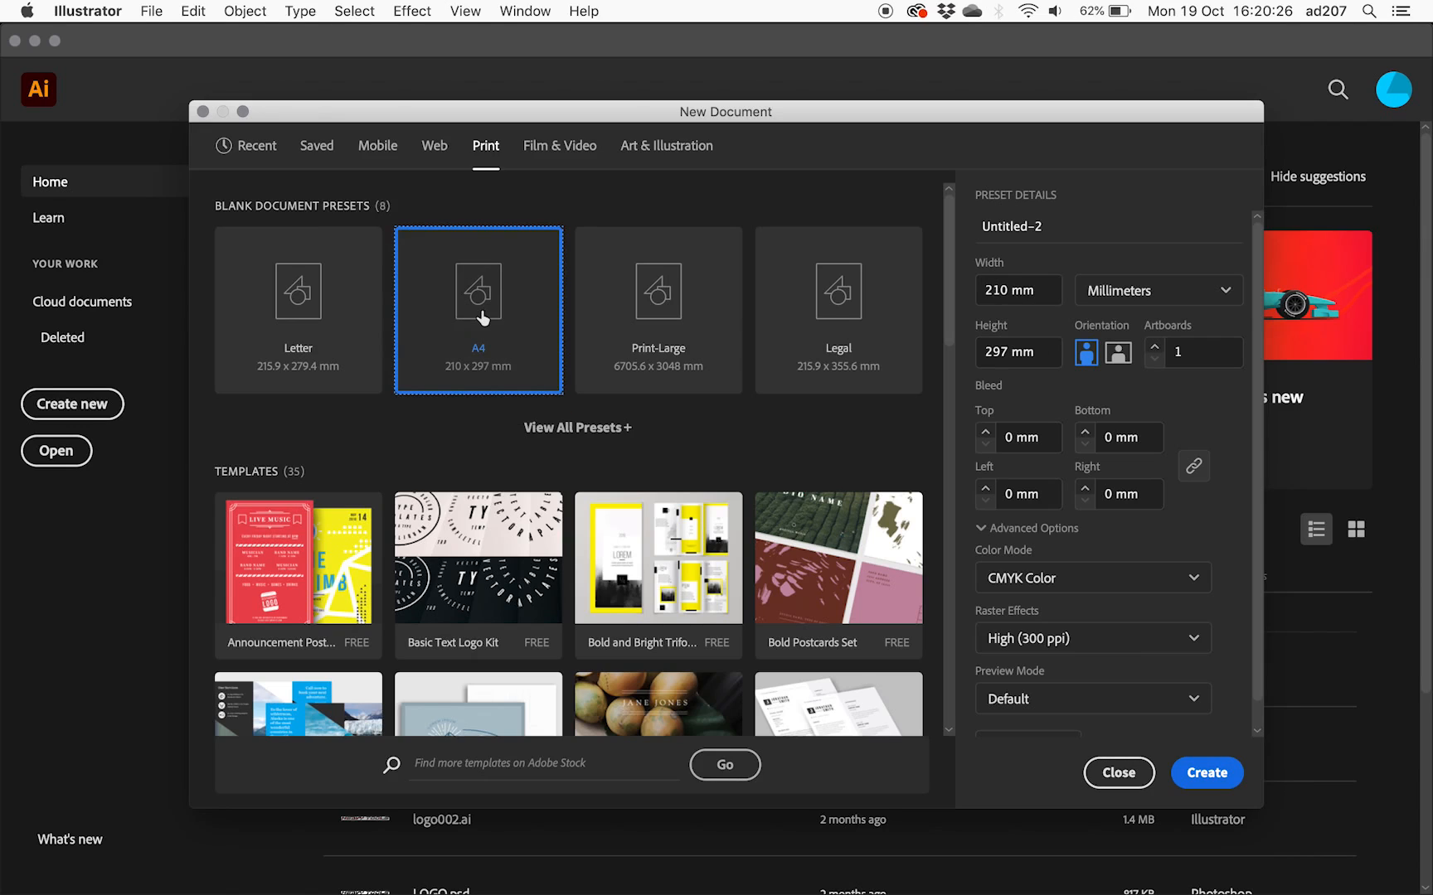
pyautogui.click(972, 232)
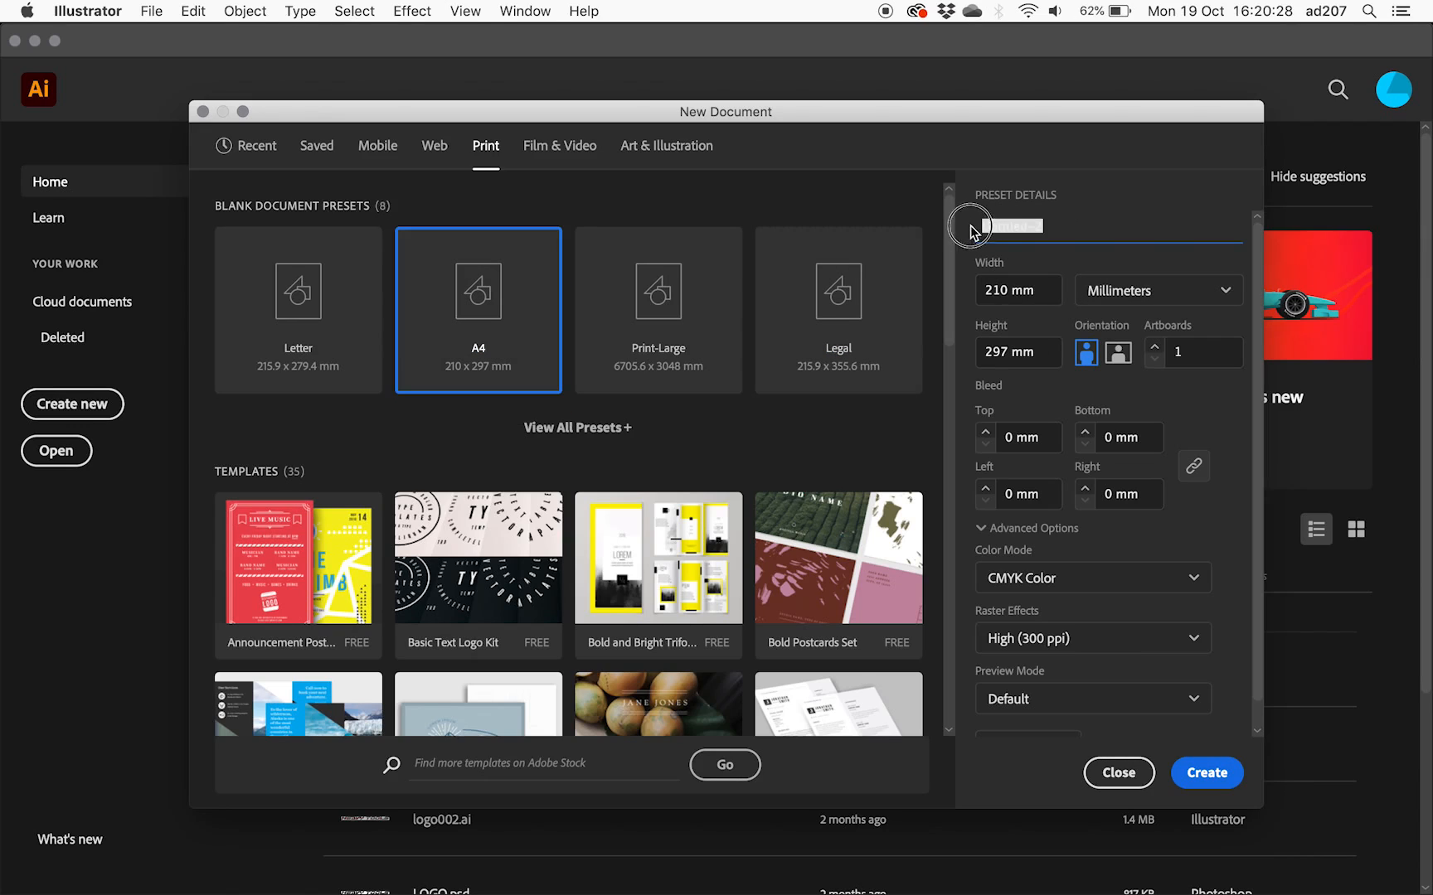
pyautogui.write('space cat')
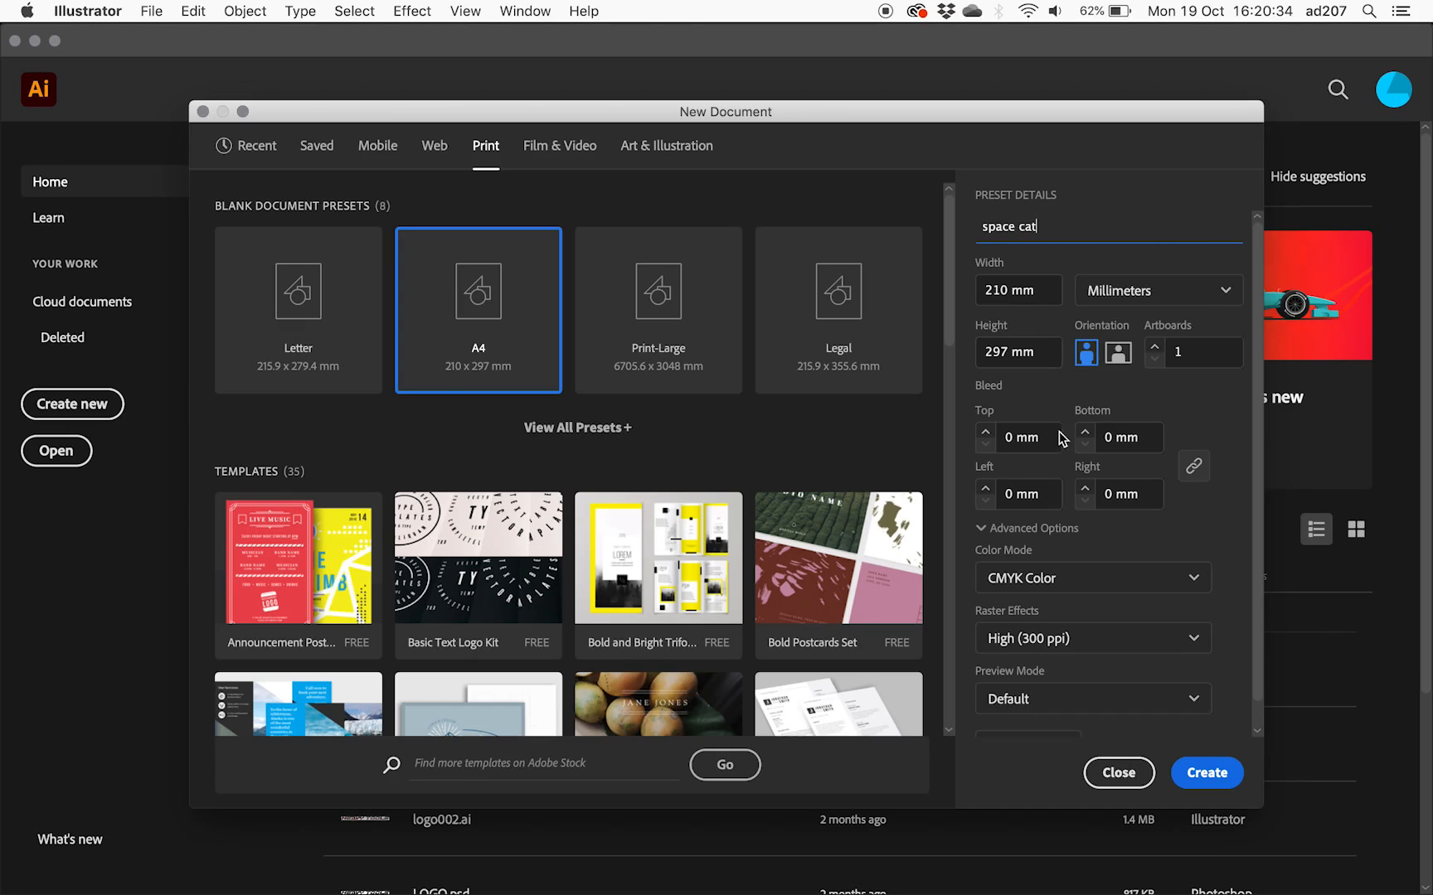
pyautogui.click(1153, 586)
pyautogui.click(1046, 618)
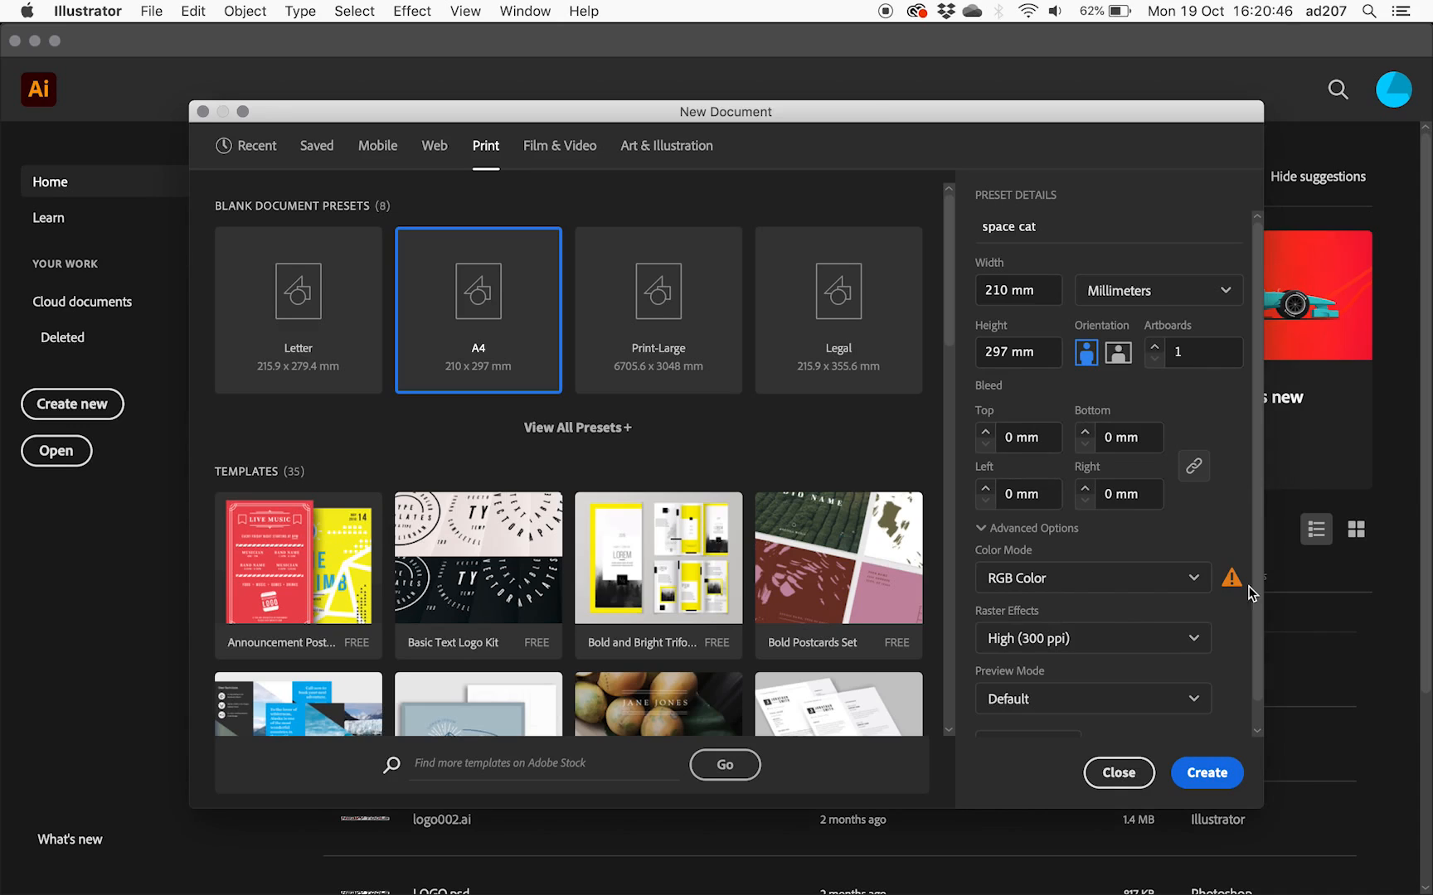
pyautogui.moveTo(1259, 614); pyautogui.dragTo(1256, 635)
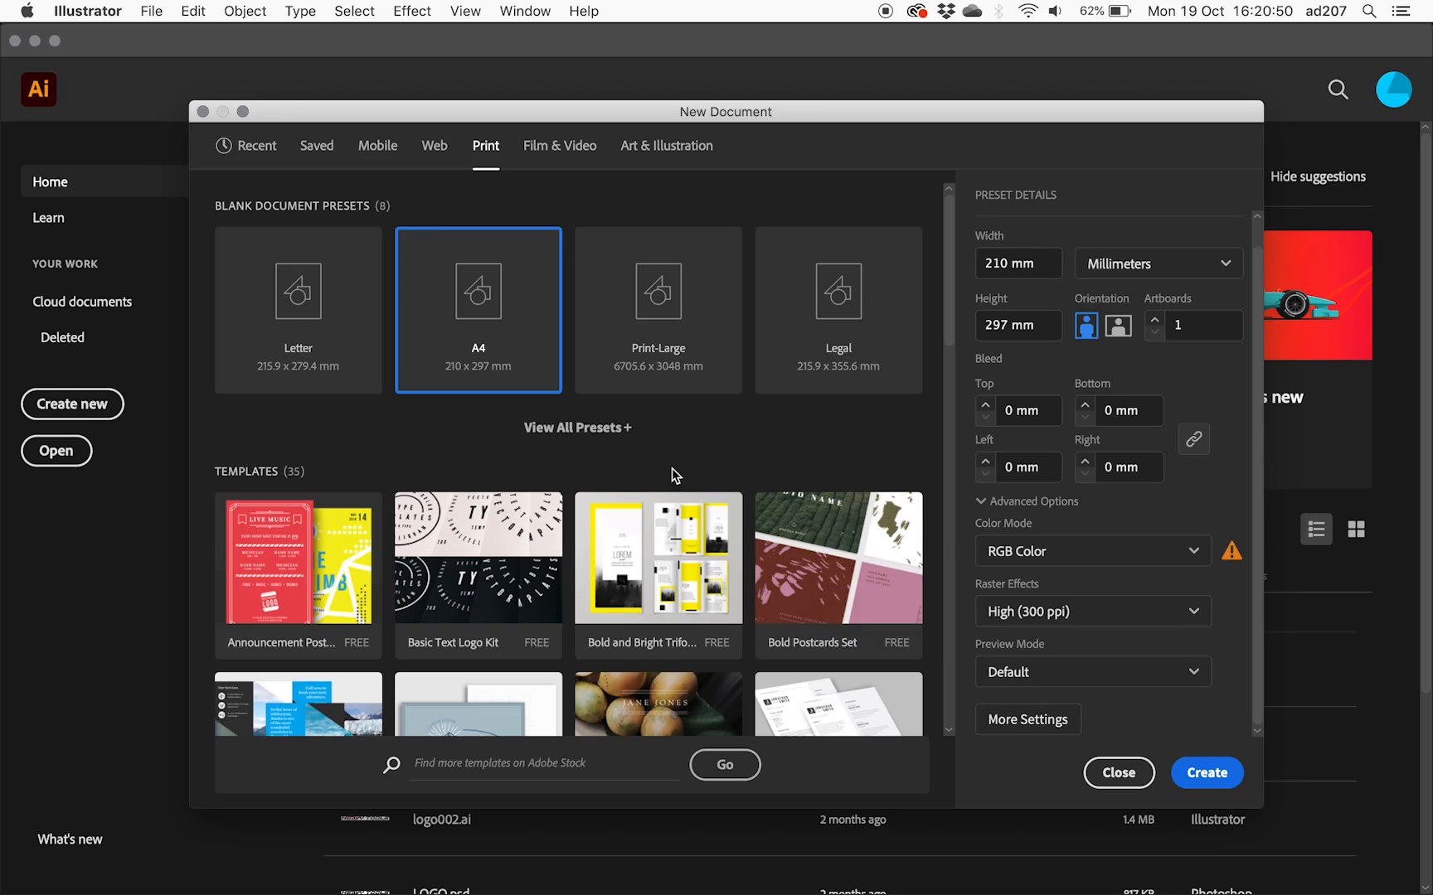
pyautogui.click(1207, 772)
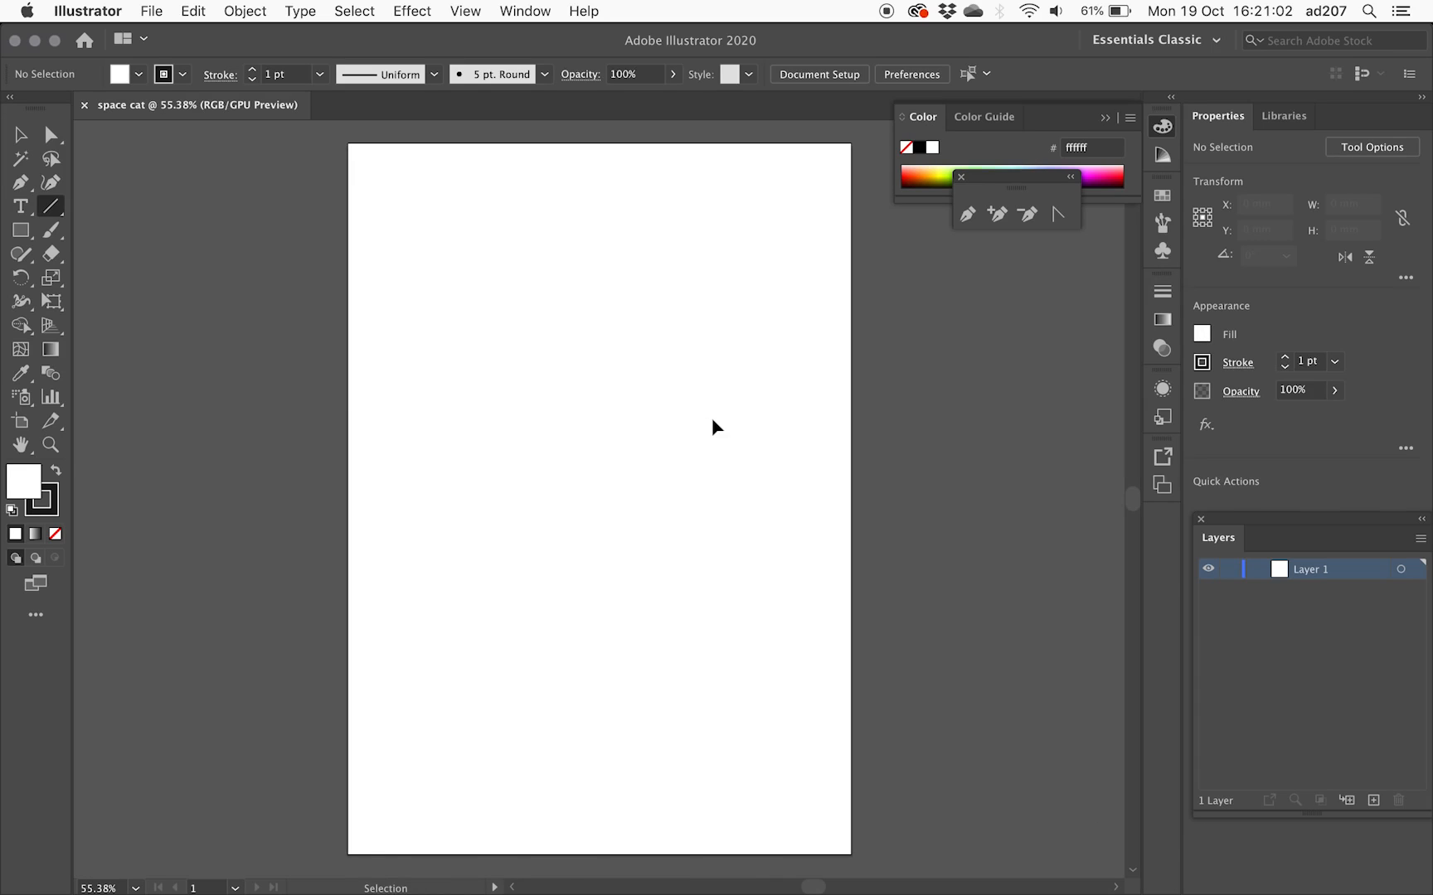
# Paste the copied cat astronaut image onto the artboard and reduce its opacity to 50%
pyautogui.press('super+v')
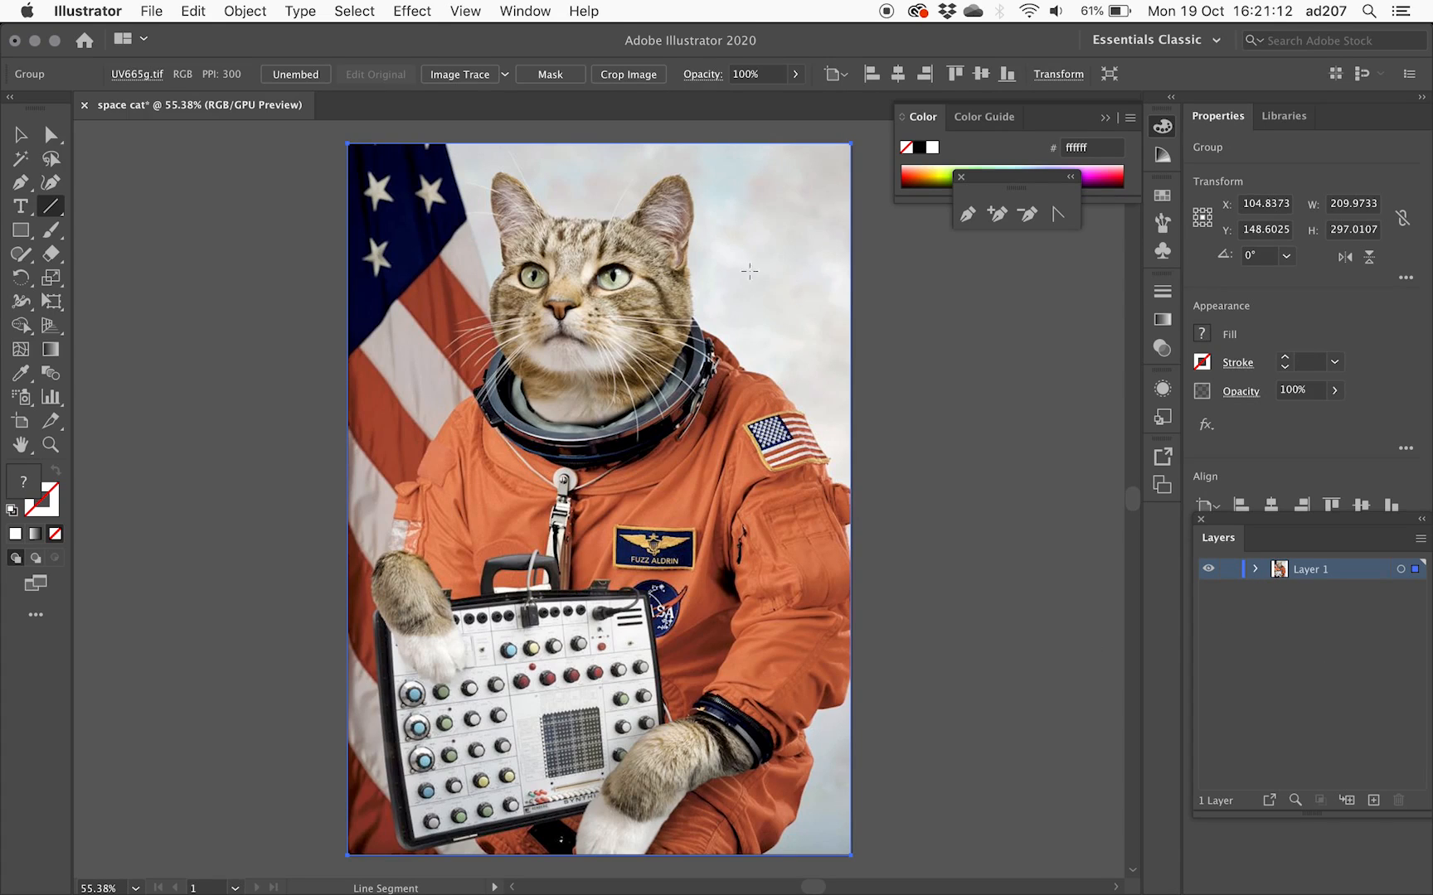
pyautogui.click(795, 74)
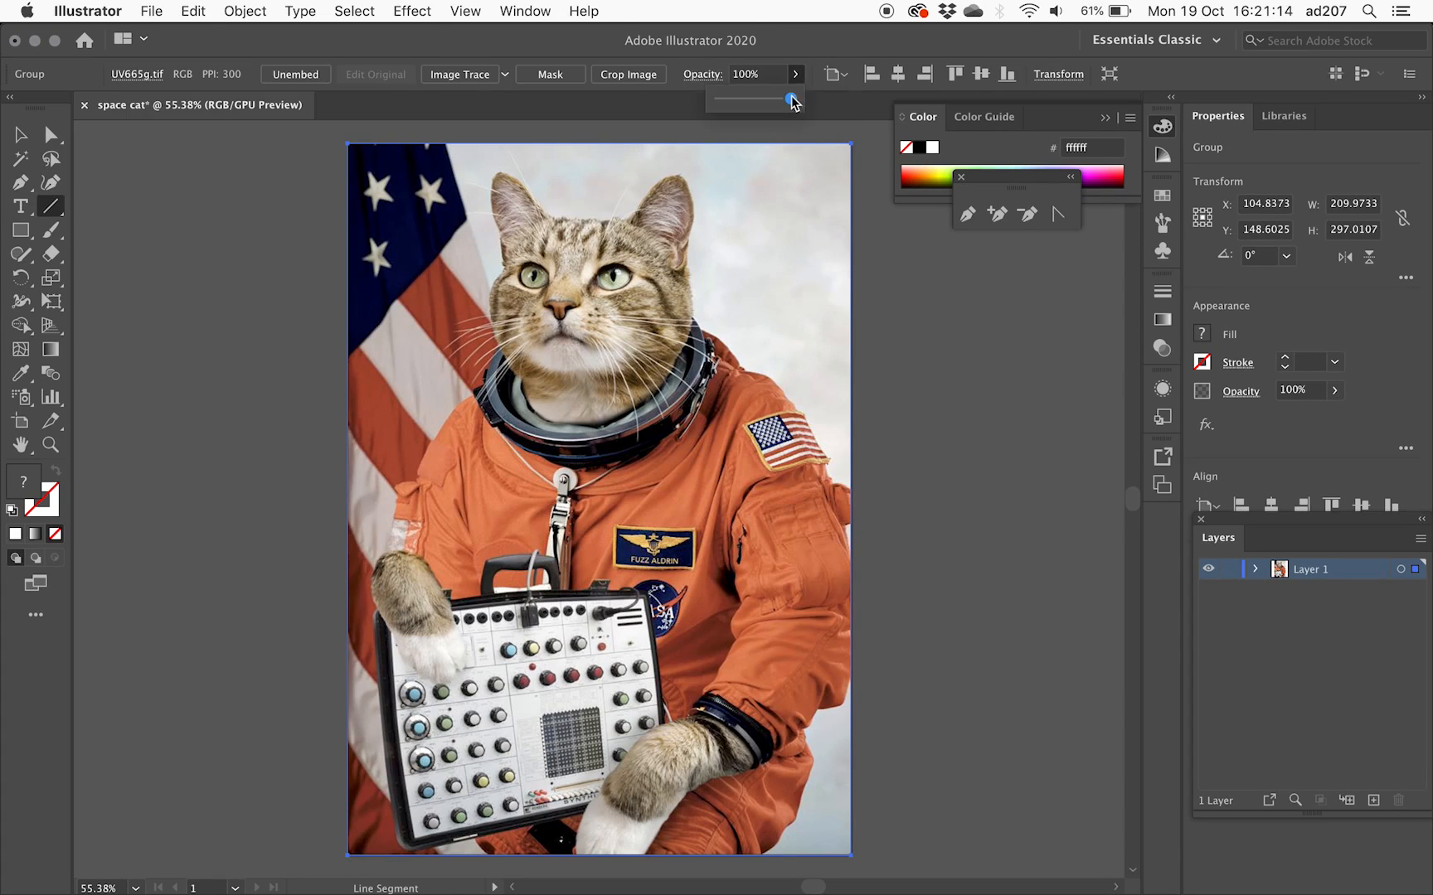
pyautogui.moveTo(797, 99); pyautogui.dragTo(755, 100)
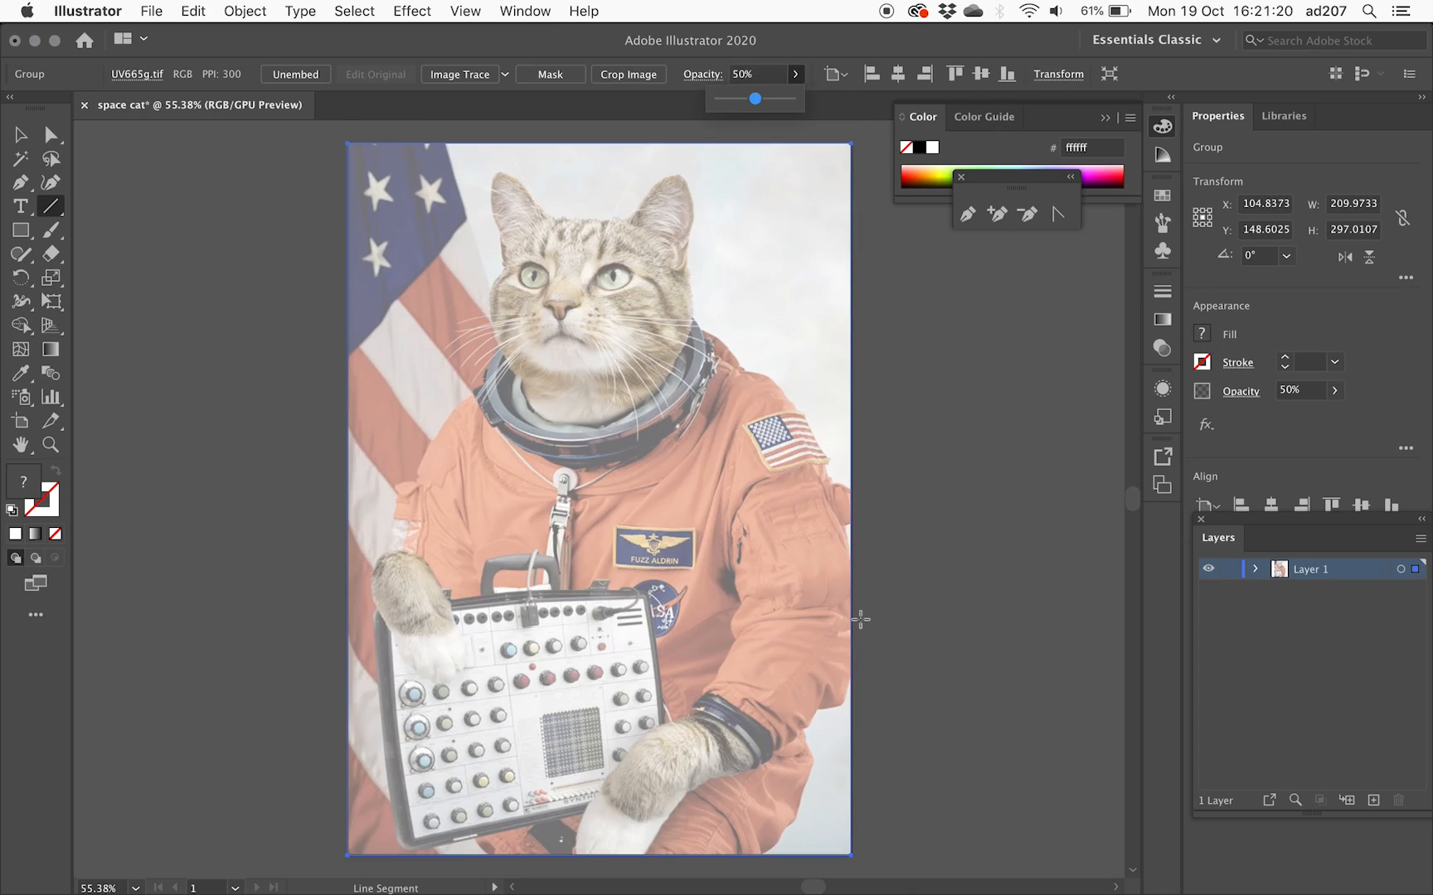
# Show the document grid and turn on Snap to Pixel
pyautogui.click(466, 11)
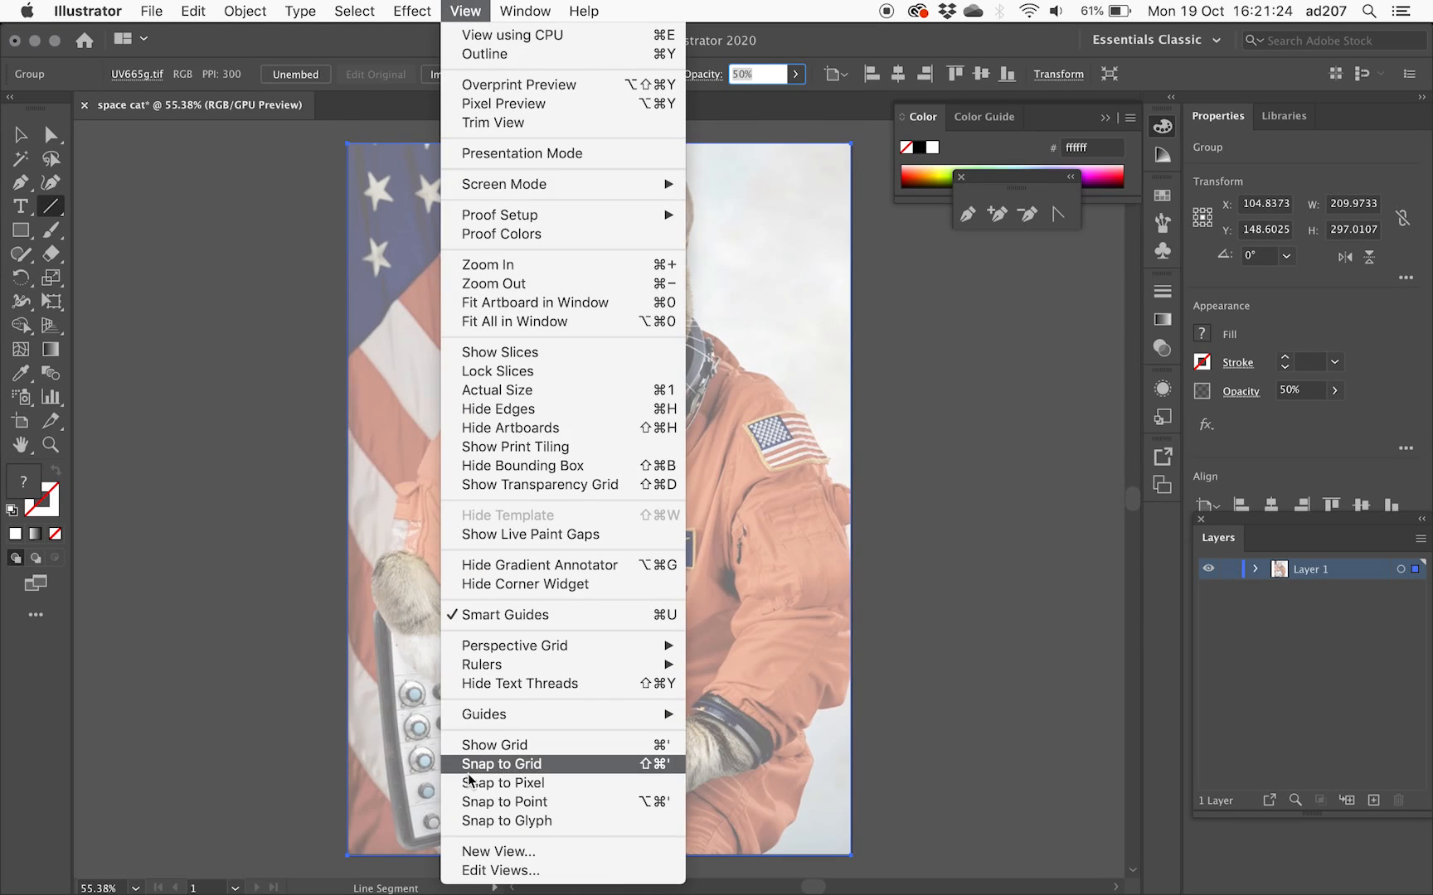
pyautogui.click(515, 744)
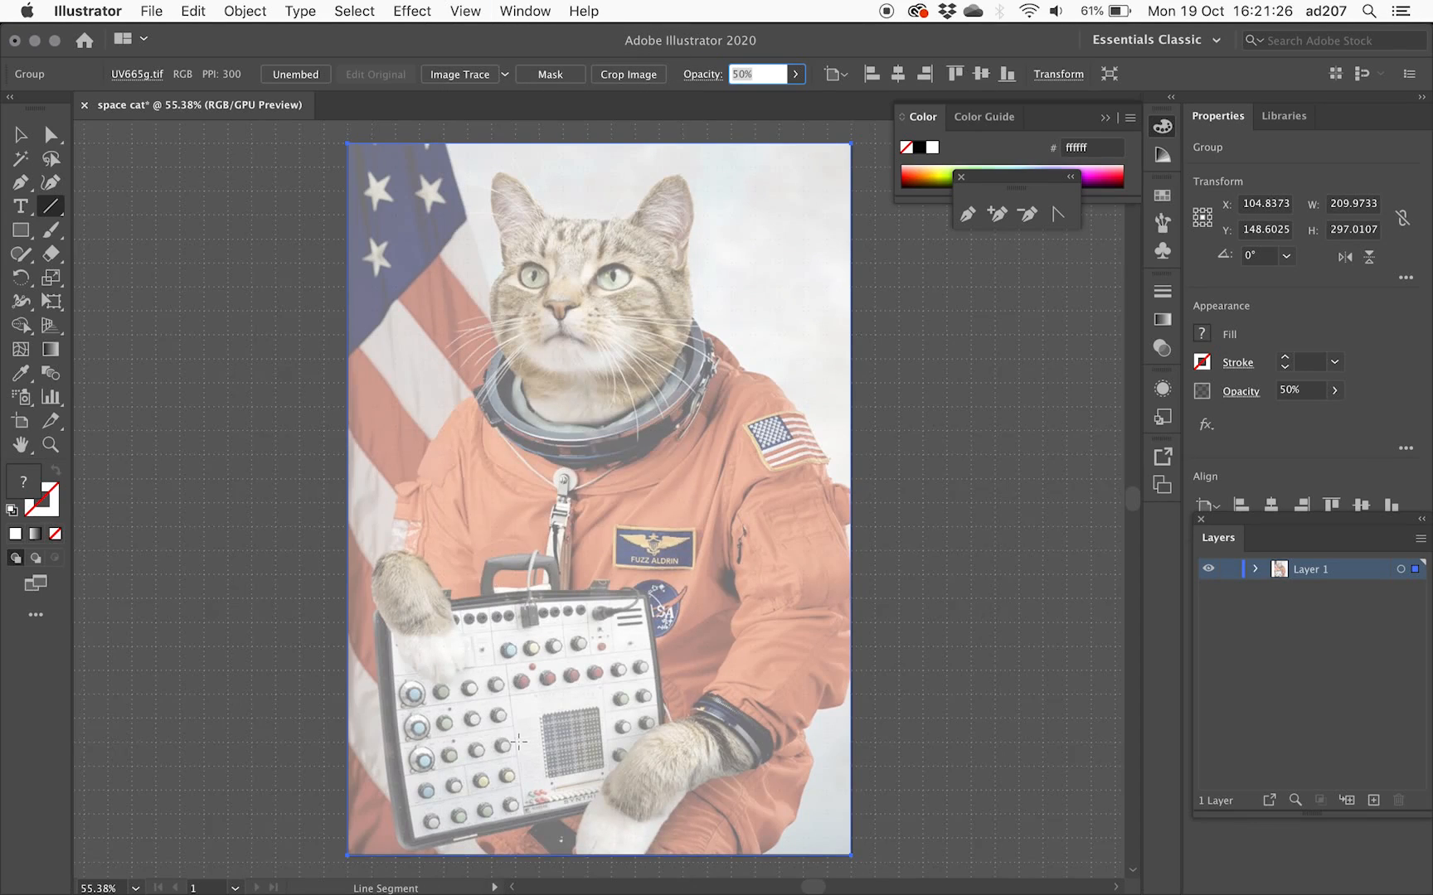
pyautogui.click(461, 20)
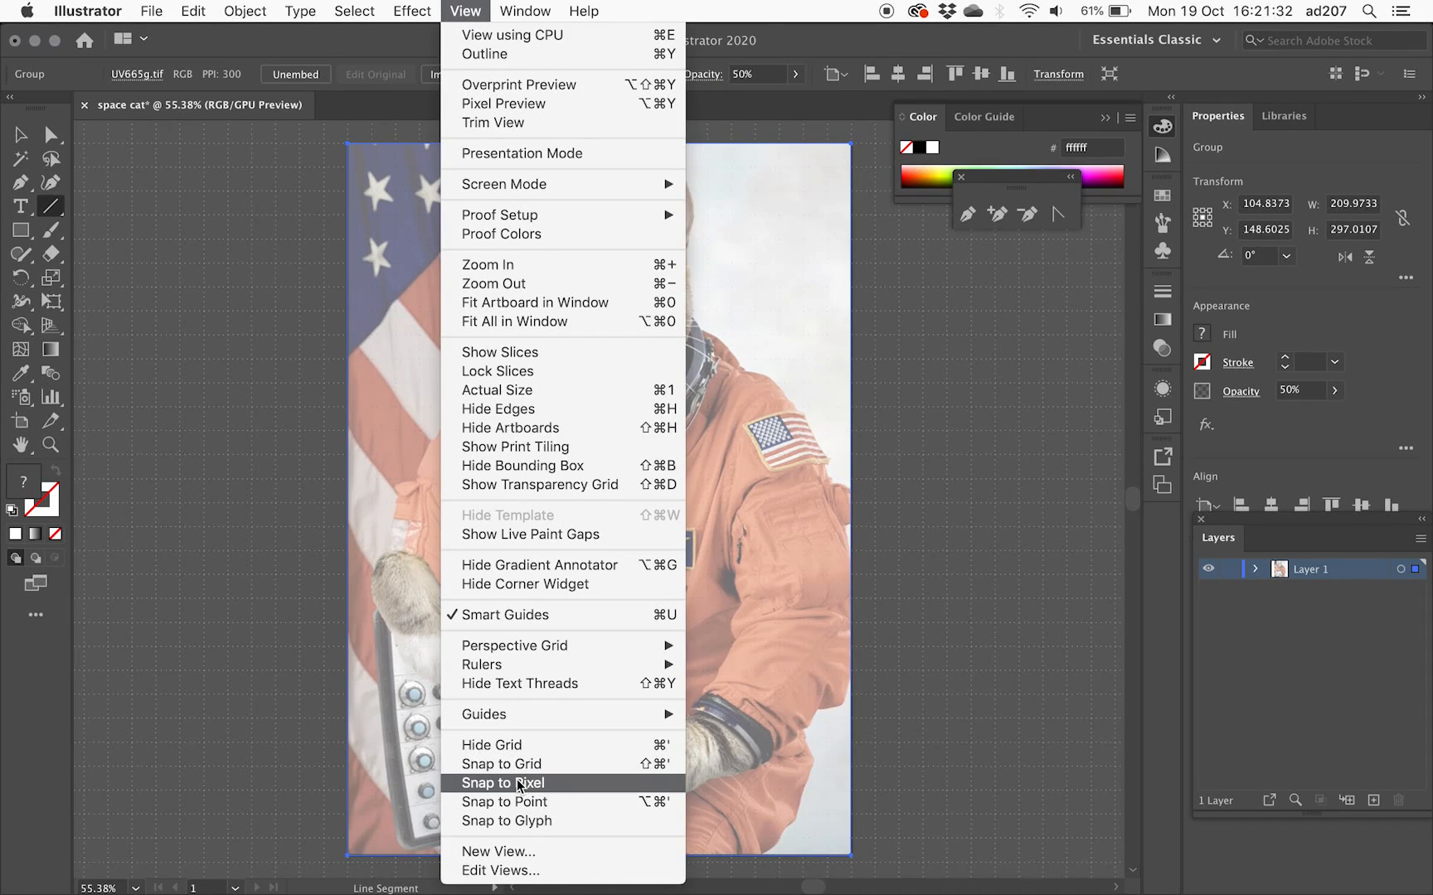
pyautogui.click(547, 784)
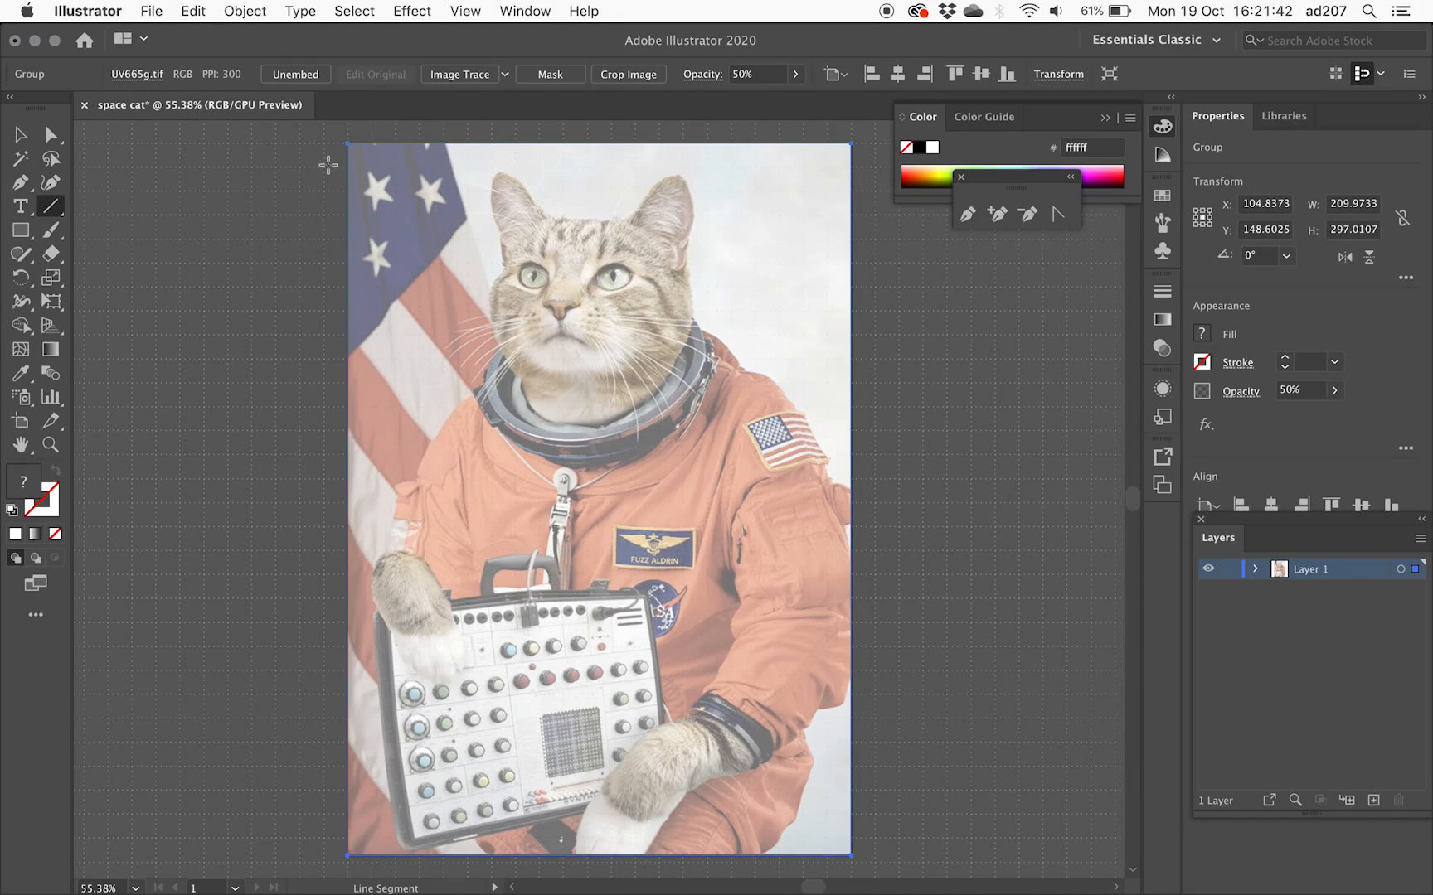
pyautogui.press('super+1')
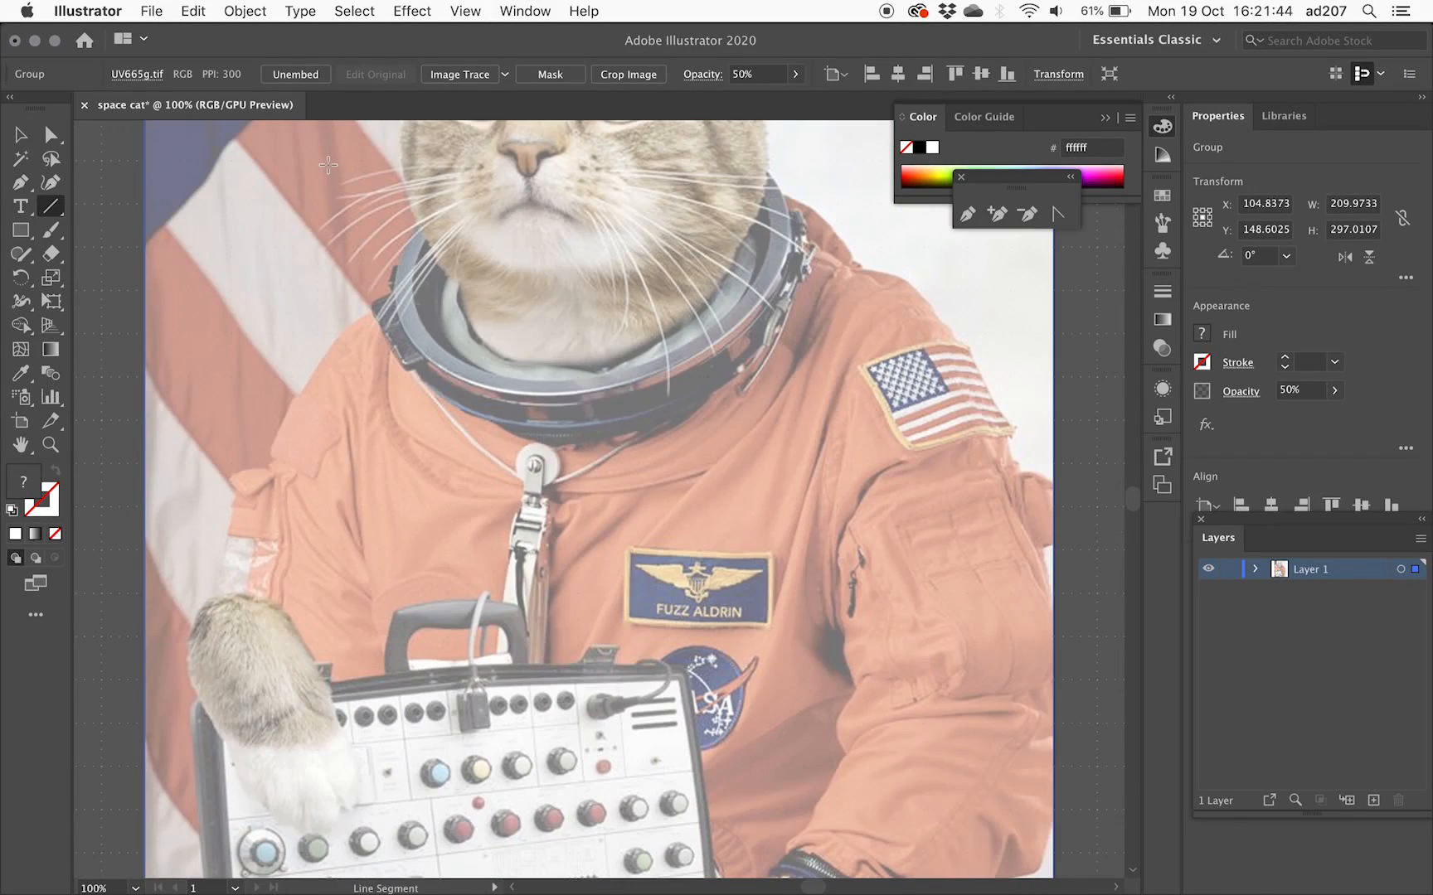
pyautogui.scroll(5, 280, 307)
pyautogui.hscroll(-3, 280, 307)
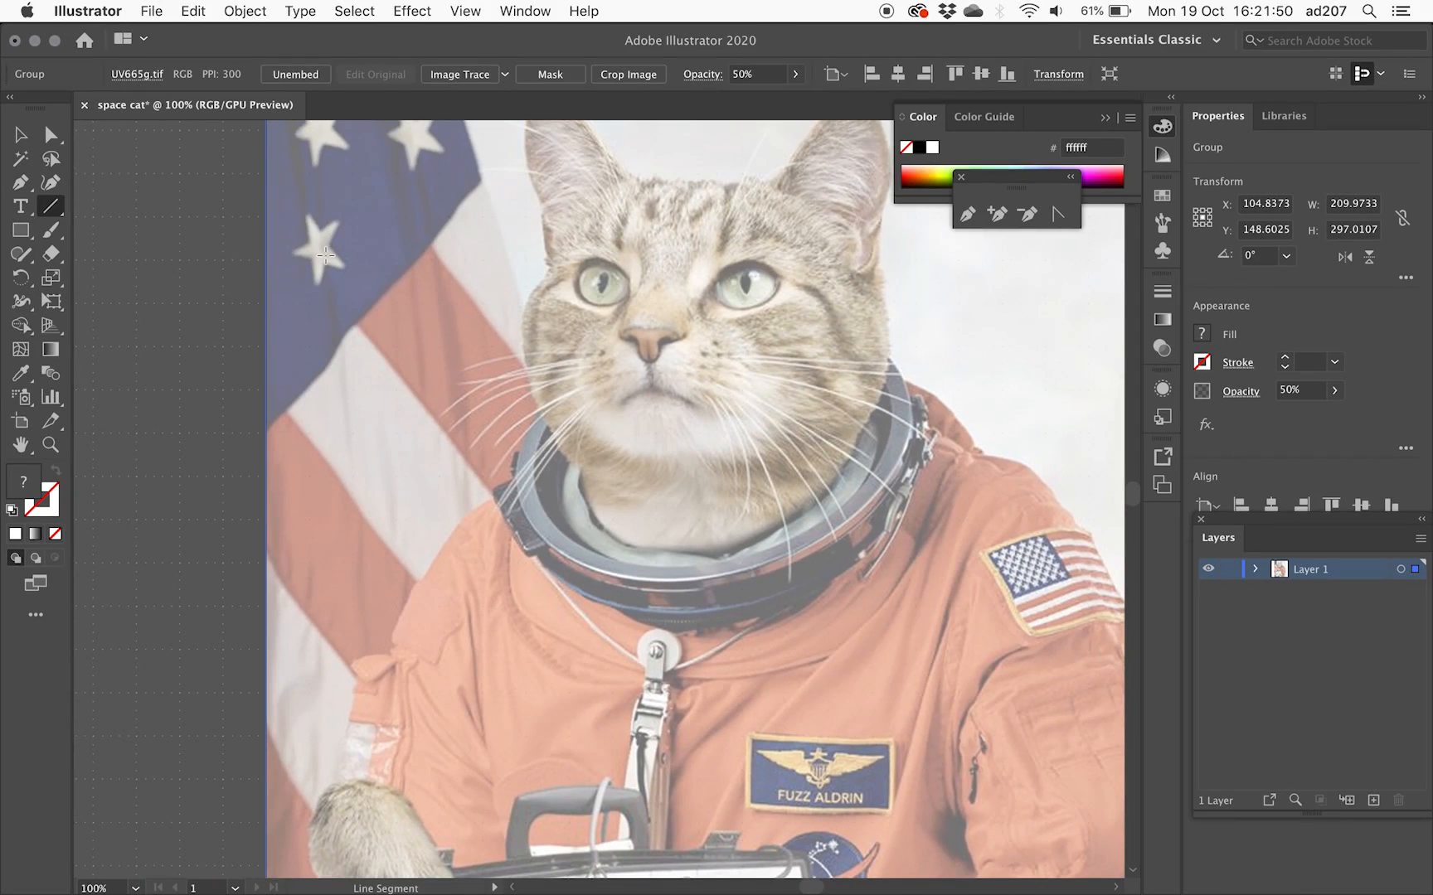
pyautogui.press('super+minus')
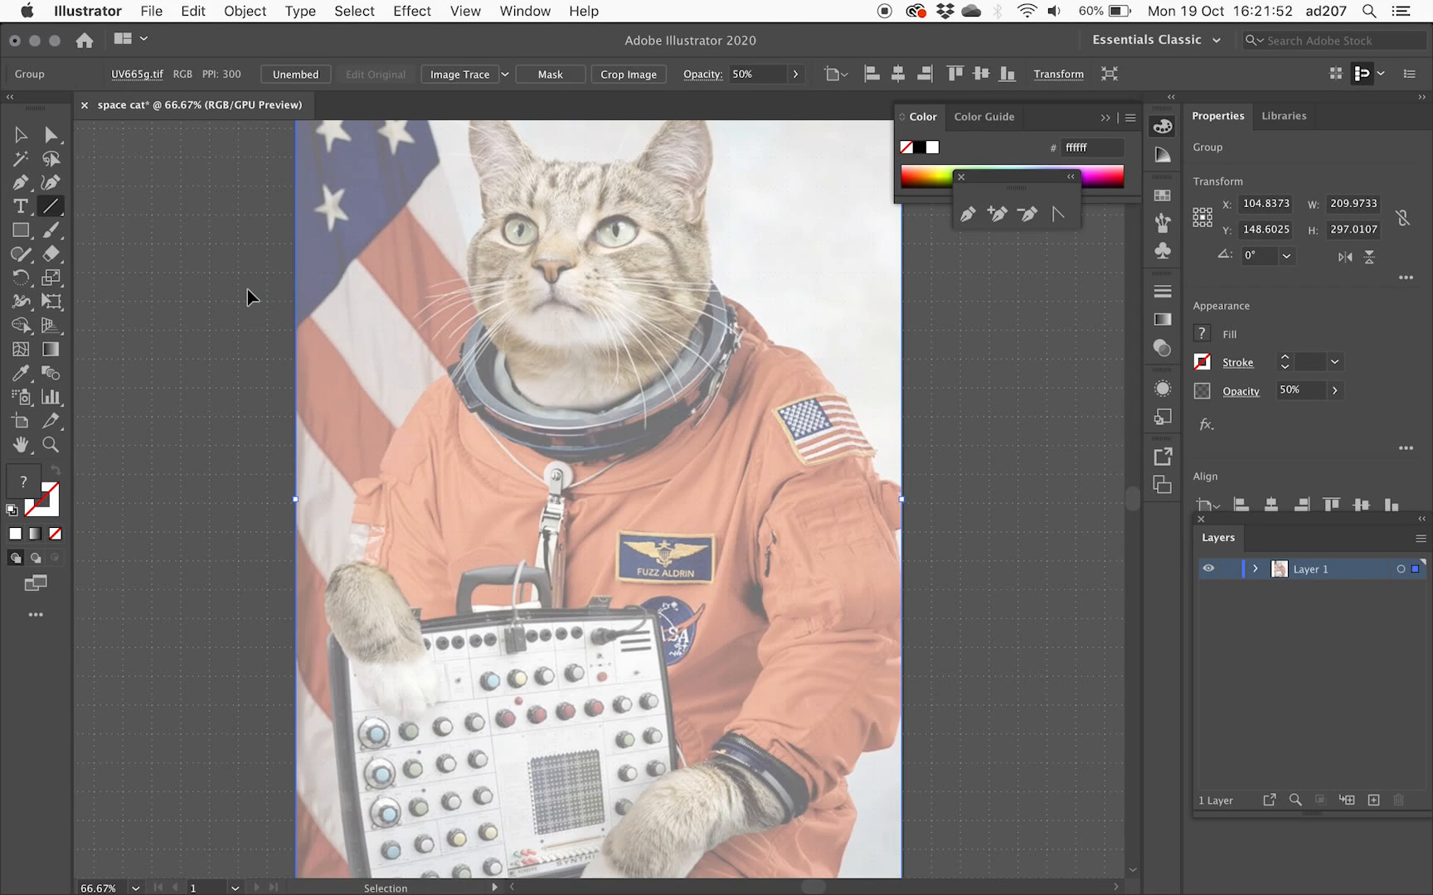
pyautogui.press('super+minus')
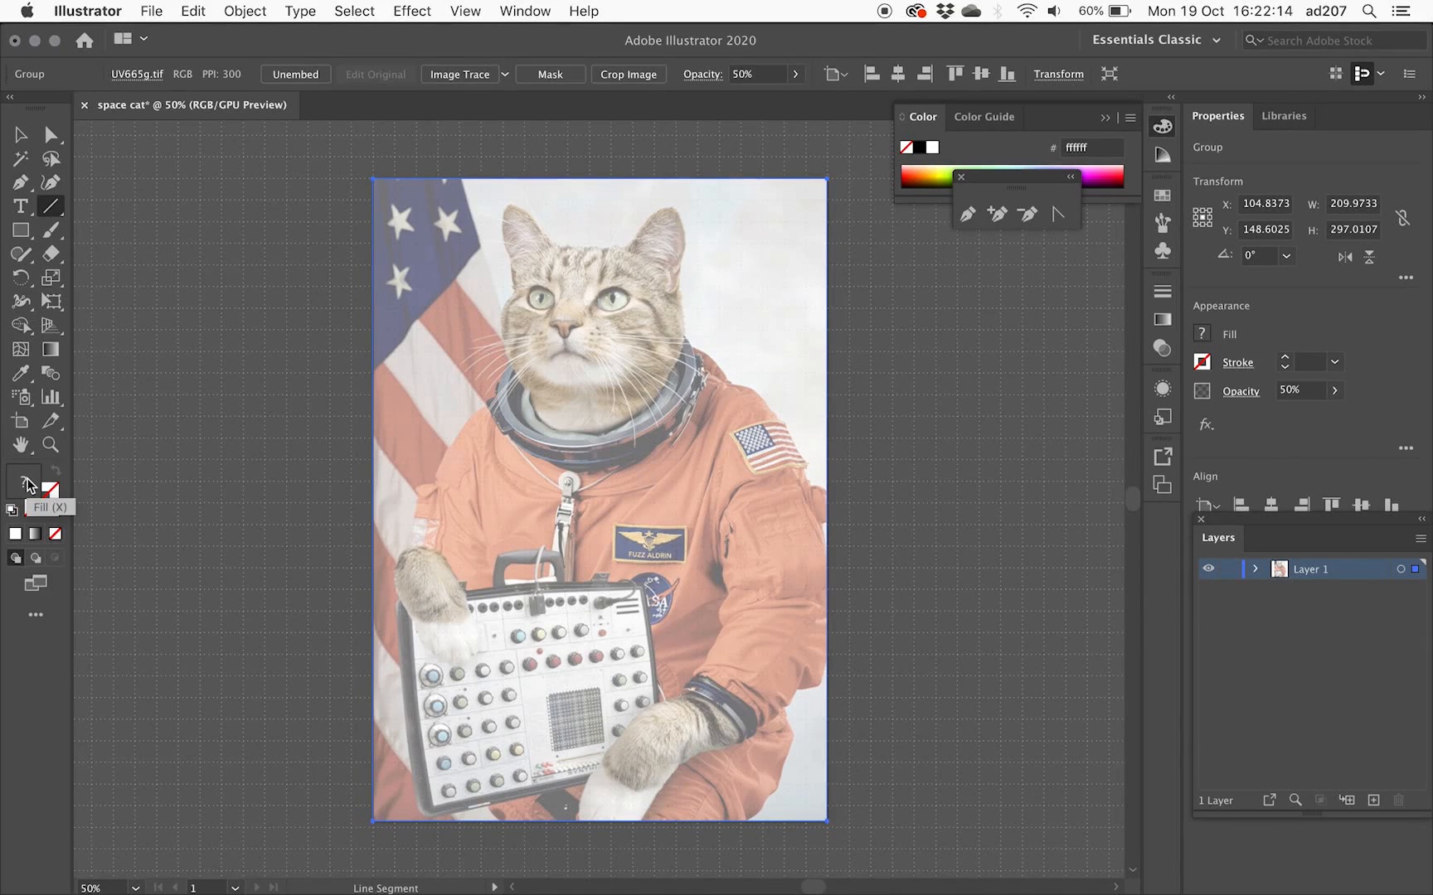
pyautogui.doubleClick(29, 487)
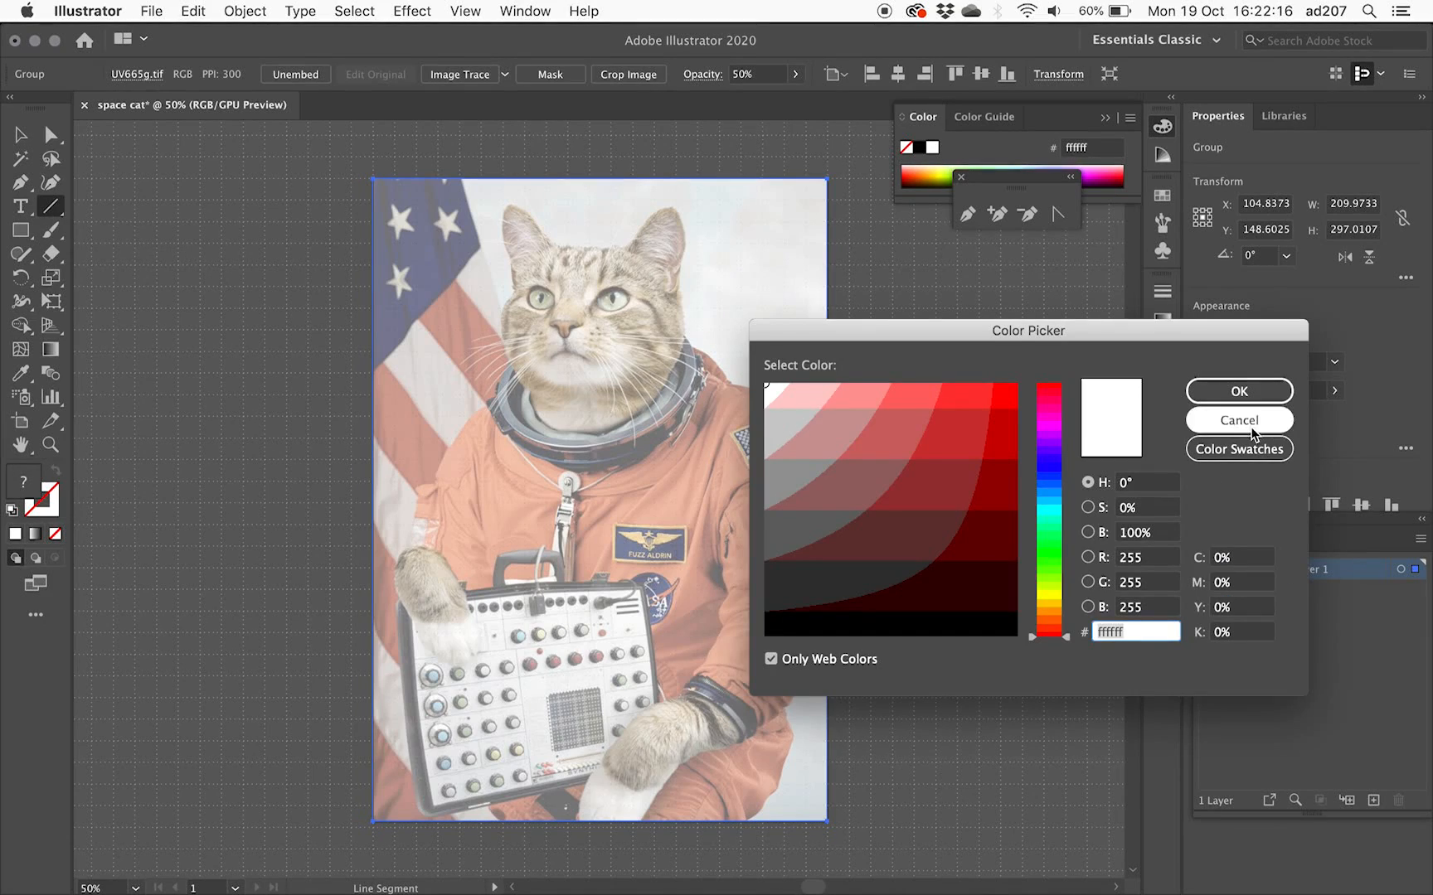
pyautogui.click(1239, 420)
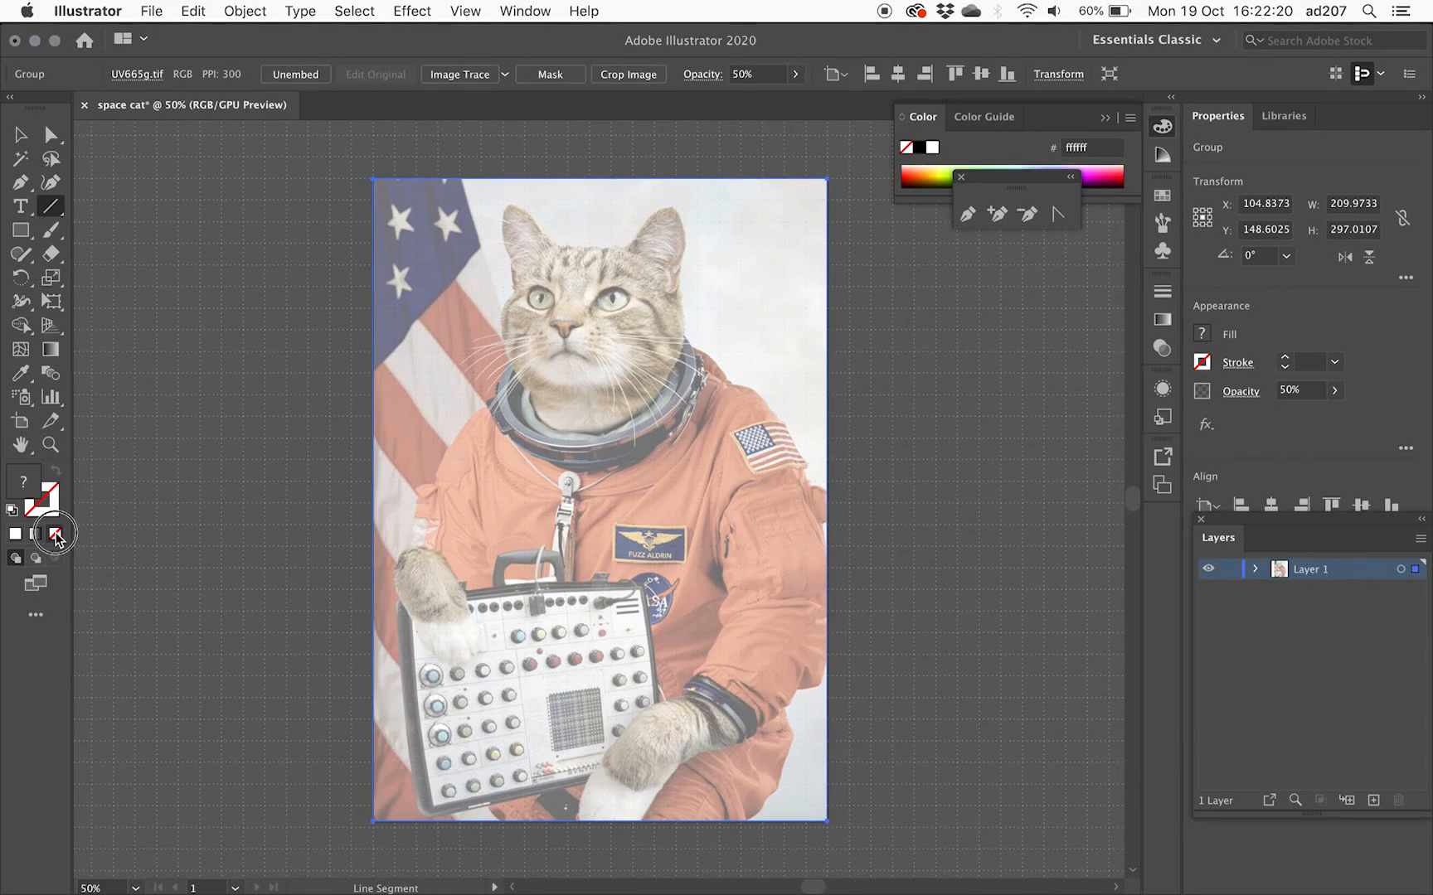
# Add a new layer above the image and set the drawing colours to no fill with a bright green 00ff33 stroke
pyautogui.click(46, 508)
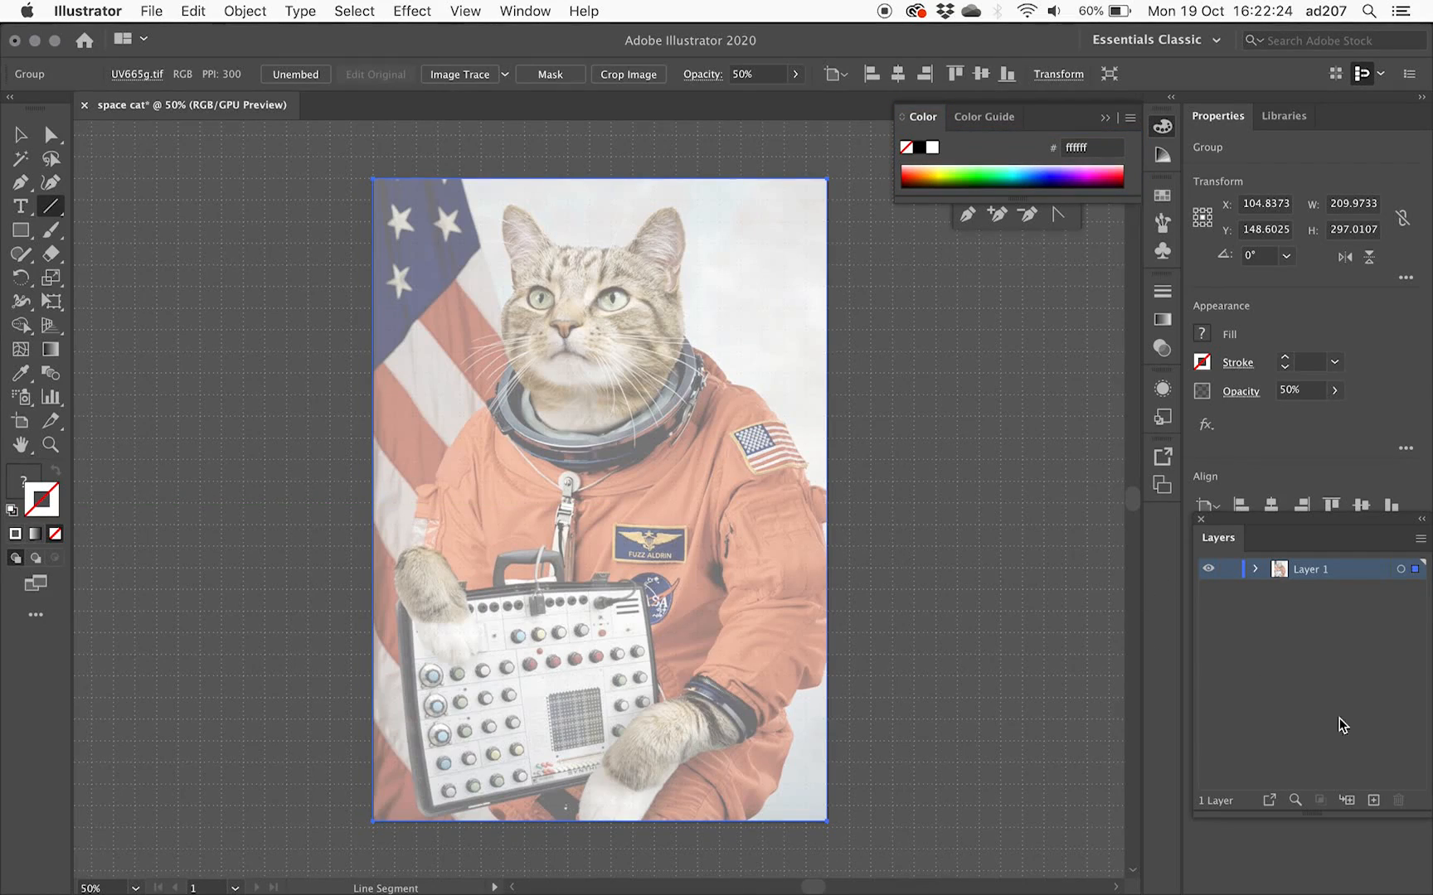
pyautogui.click(1374, 800)
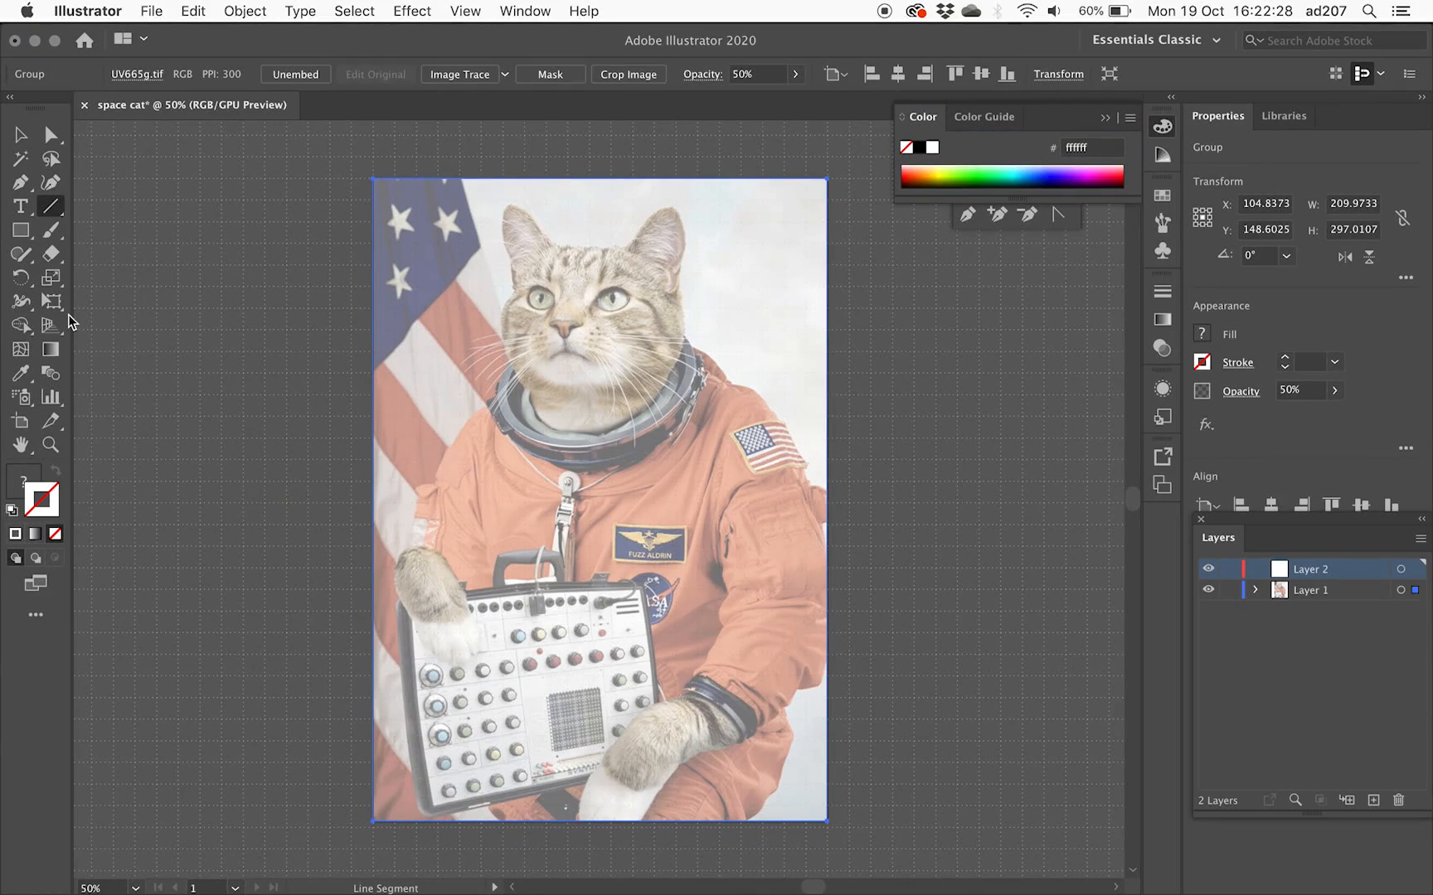
pyautogui.doubleClick(47, 507)
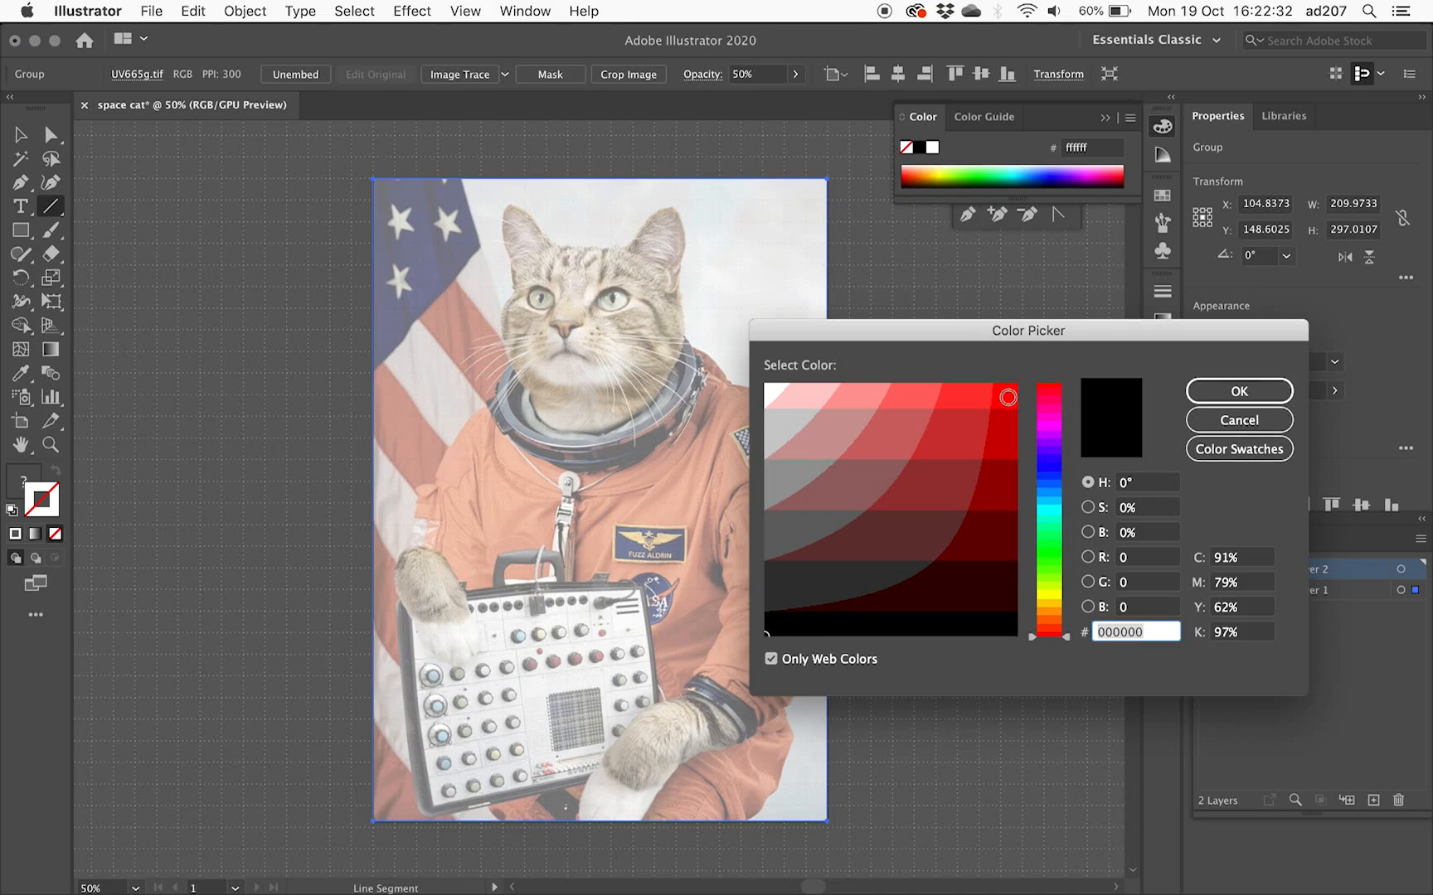
pyautogui.click(1048, 545)
pyautogui.click(1007, 393)
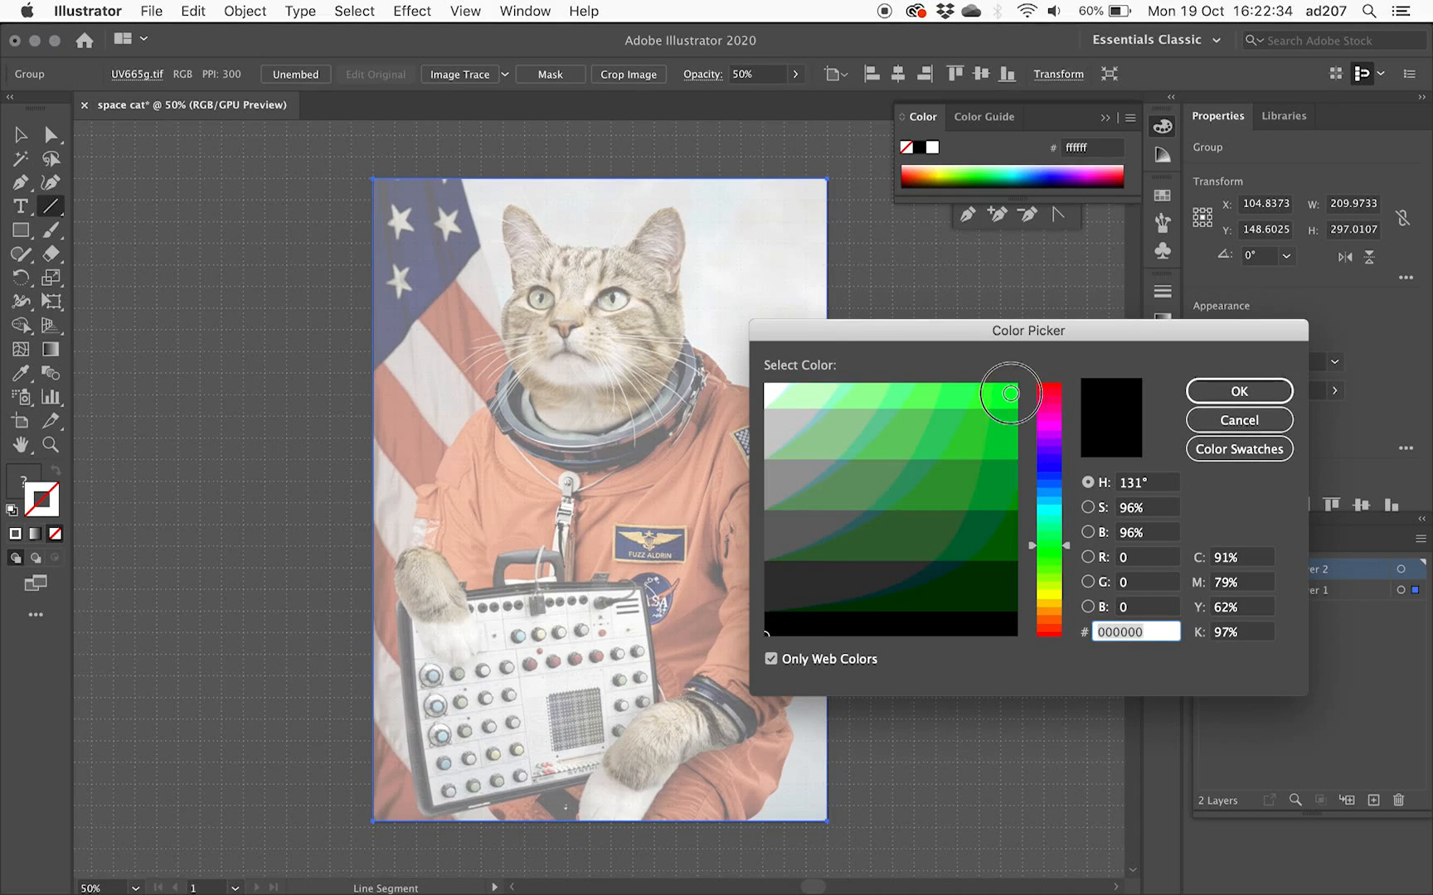
pyautogui.click(1217, 390)
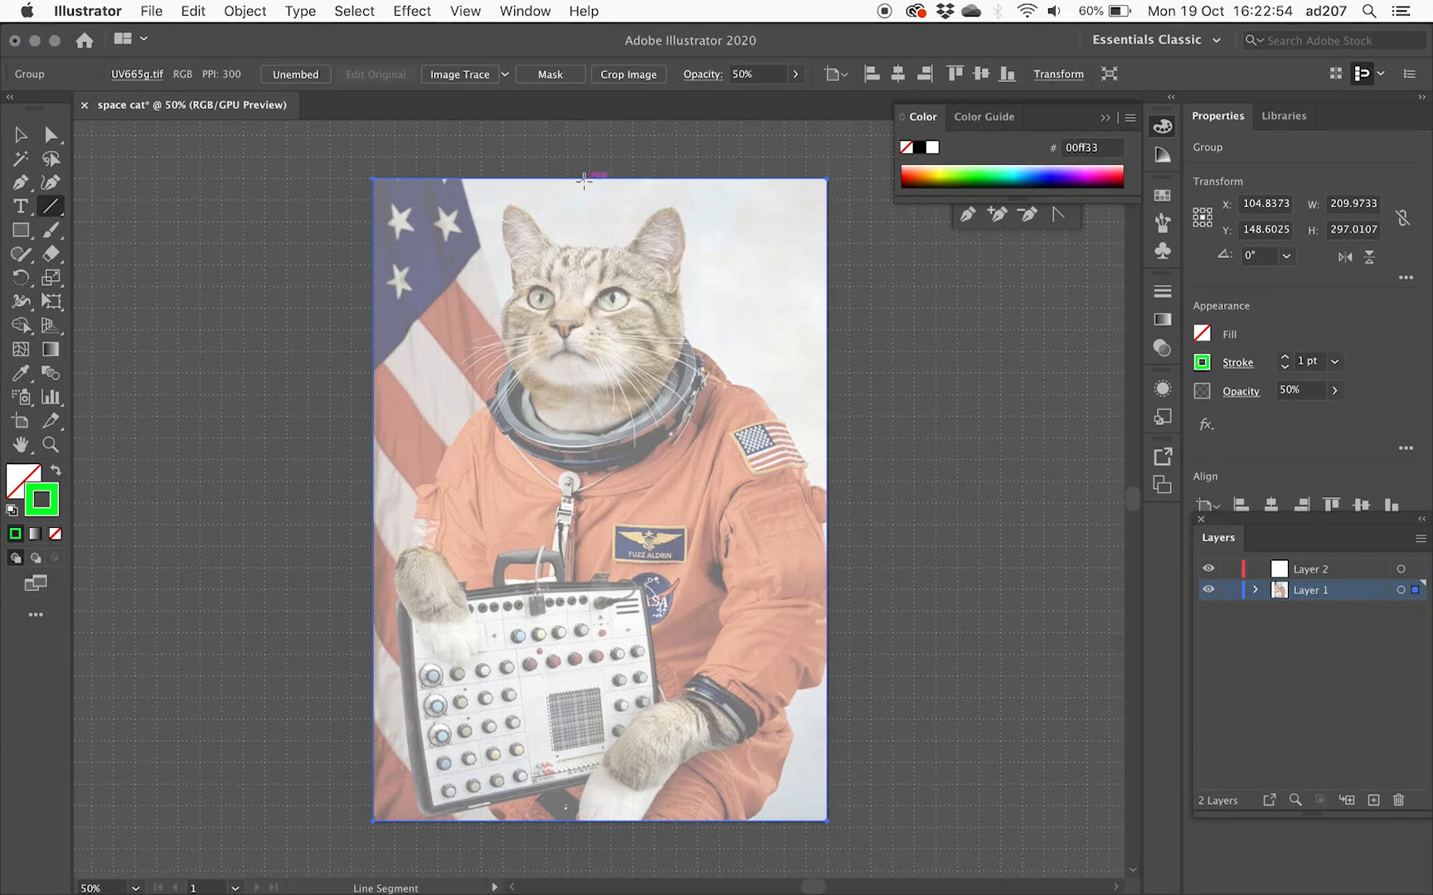
# Draw a full-height vertical and a full-width horizontal line through the page centre, plus a line about 210 mm wide across the cat's eyes
pyautogui.moveTo(599, 501)
pyautogui.mouseDown()
pyautogui.moveTo(599, 181)
pyautogui.moveTo(599, 821)
pyautogui.mouseUp()
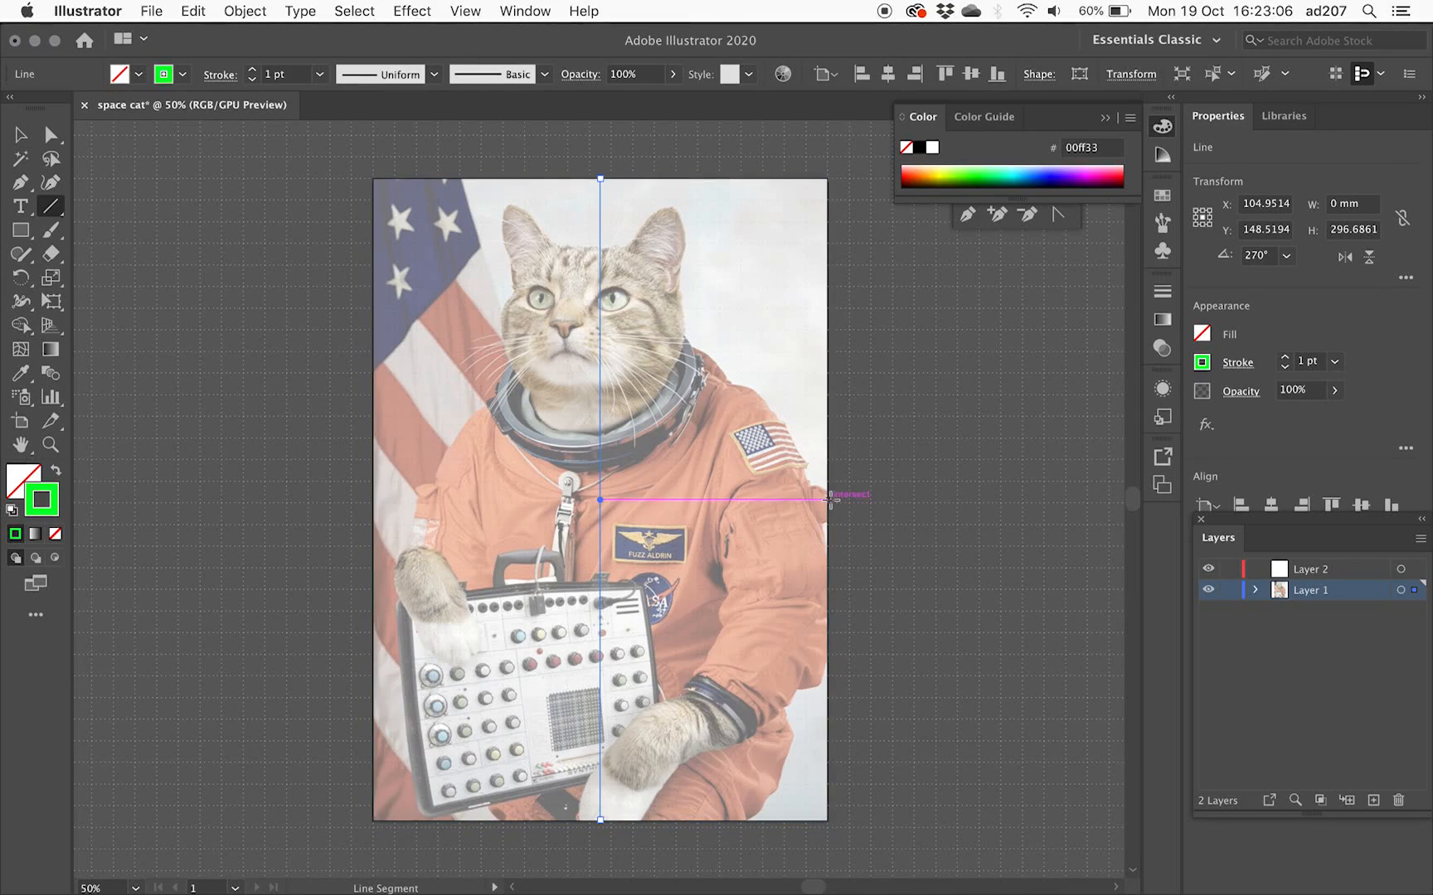
pyautogui.moveTo(827, 499); pyautogui.dragTo(372, 499)
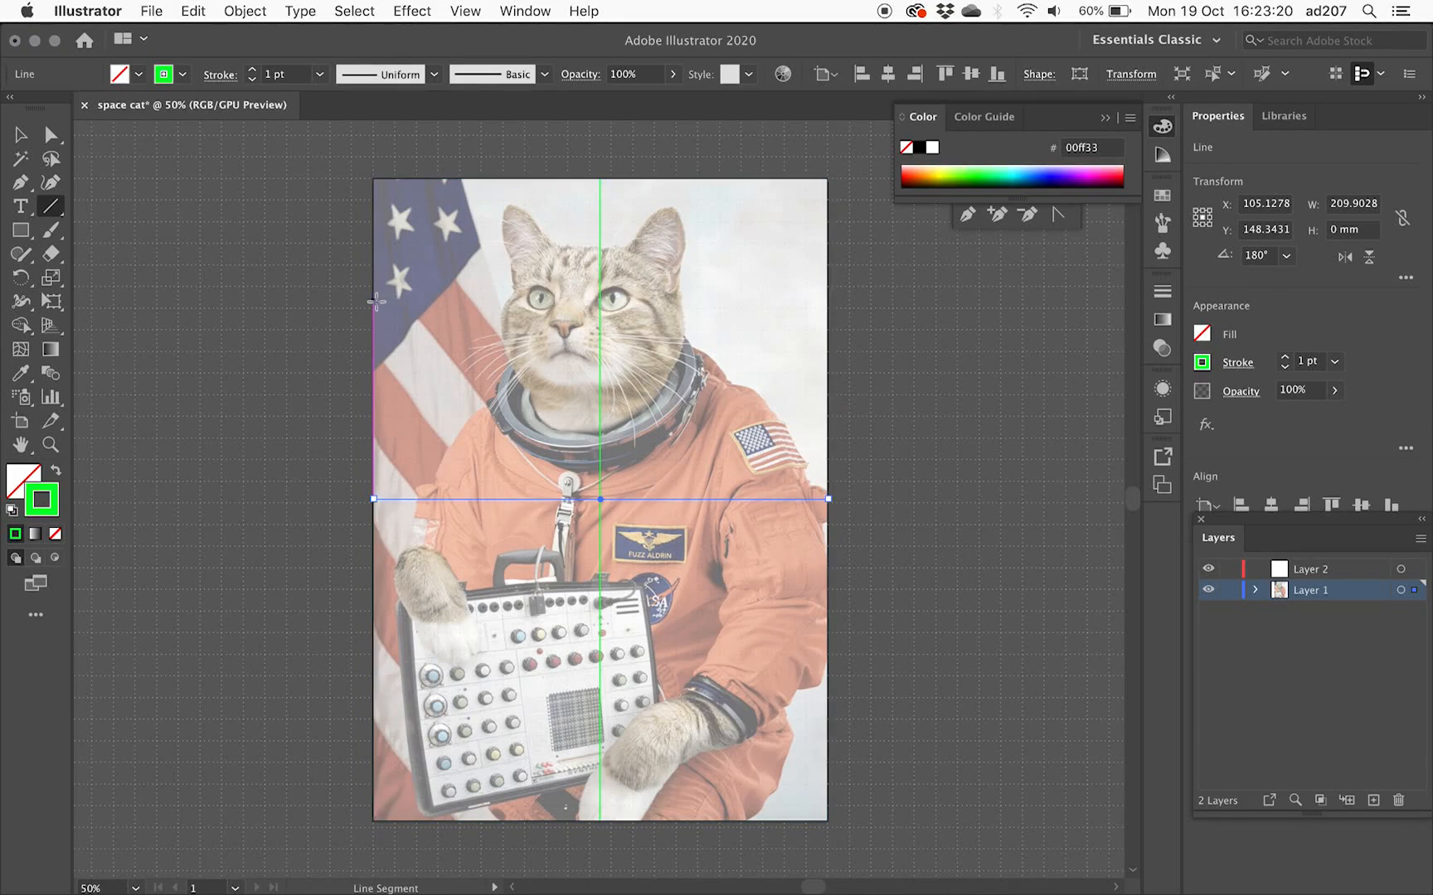
pyautogui.moveTo(373, 301); pyautogui.dragTo(828, 303)
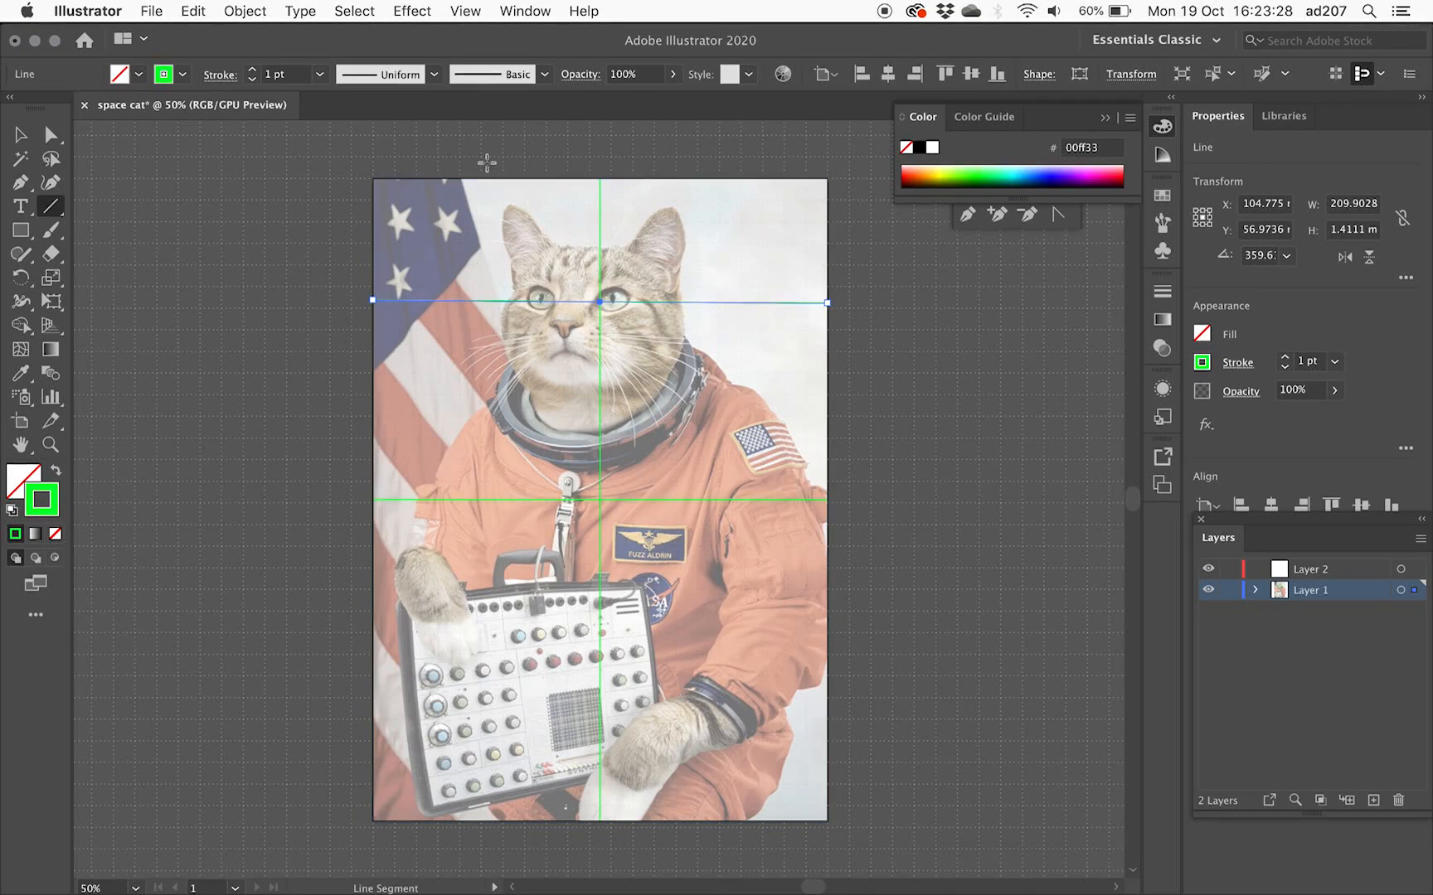
# Draw three diagonal lines: from the flag's top corner through the suit zip to the bottom edge, along the flag-patch shoulder, and along the opposite shoulder
pyautogui.moveTo(461, 177); pyautogui.dragTo(670, 822)
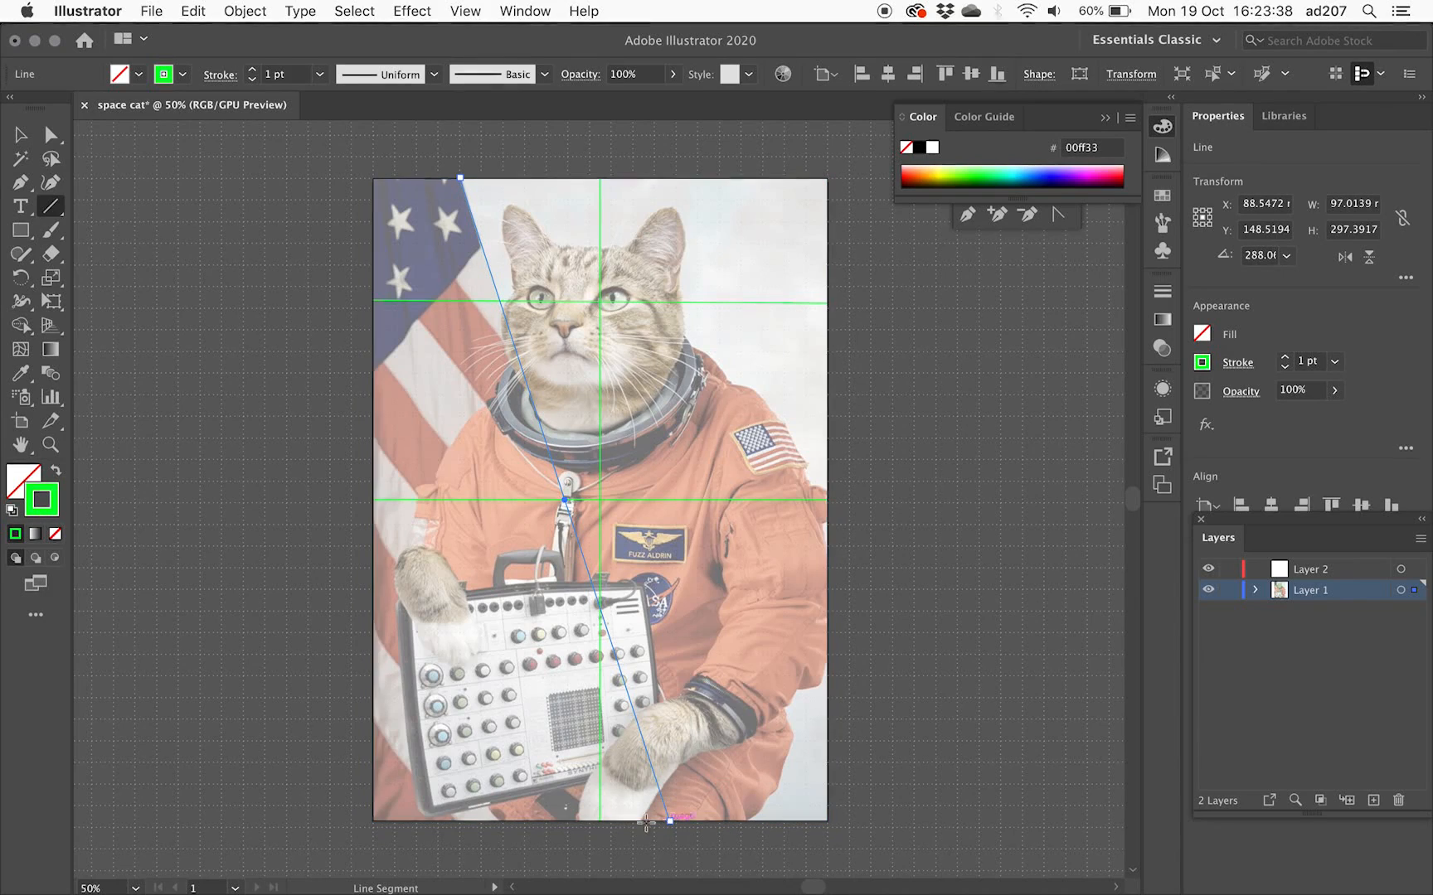
pyautogui.moveTo(373, 499); pyautogui.dragTo(376, 694)
pyautogui.moveTo(827, 494); pyautogui.dragTo(531, 176)
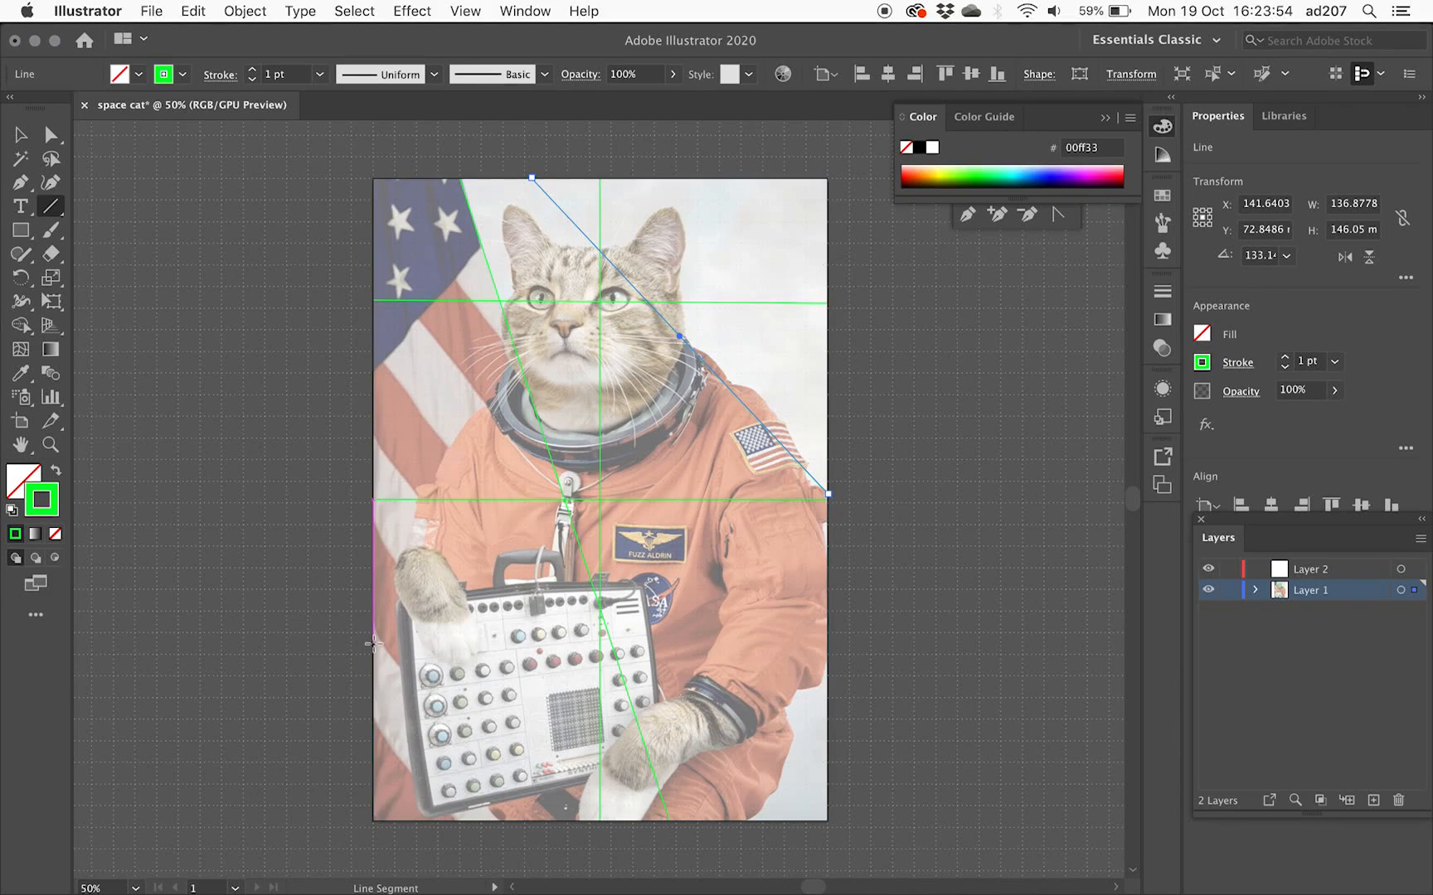
pyautogui.moveTo(372, 663); pyautogui.dragTo(587, 171)
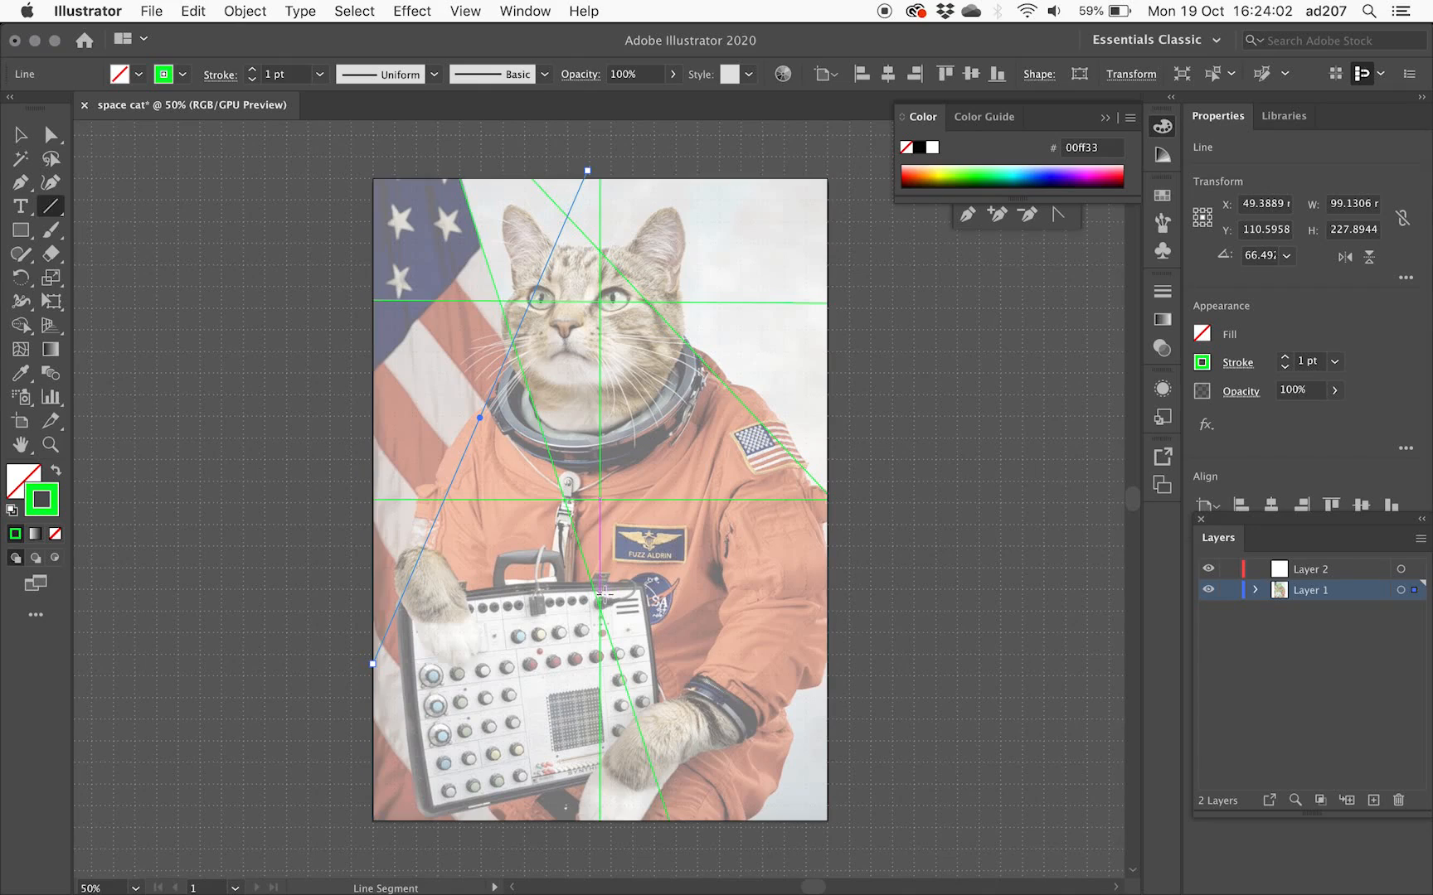
# Draw four straight lines along the top, bottom and both side edges of the synthesizer case, extending them to or past the page edges
pyautogui.moveTo(371, 601); pyautogui.dragTo(830, 575)
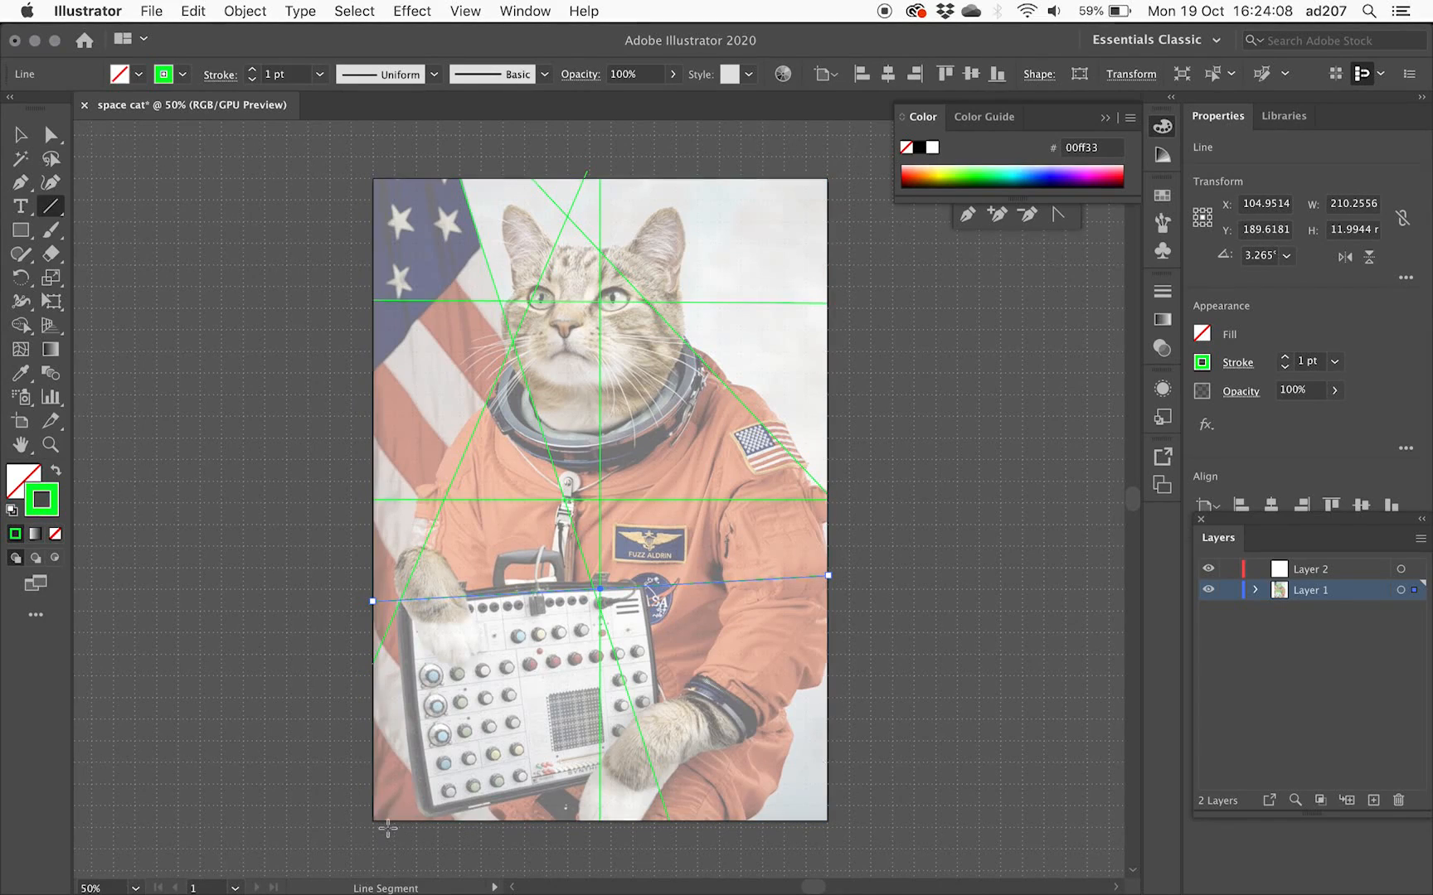
pyautogui.moveTo(383, 827); pyautogui.dragTo(831, 723)
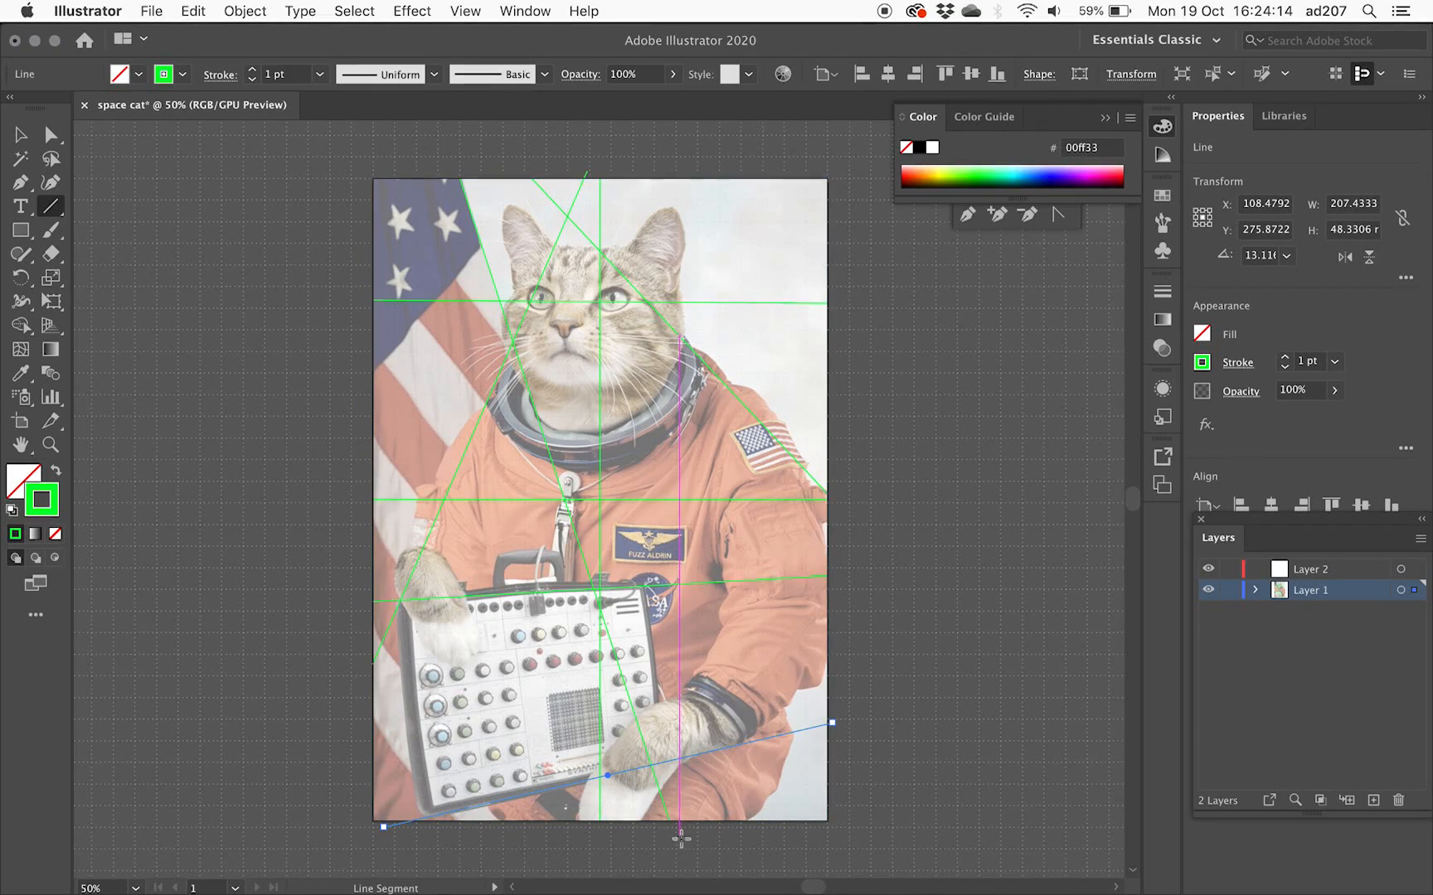
pyautogui.moveTo(670, 822)
pyautogui.mouseDown()
pyautogui.moveTo(678, 630)
pyautogui.moveTo(600, 167)
pyautogui.mouseUp()
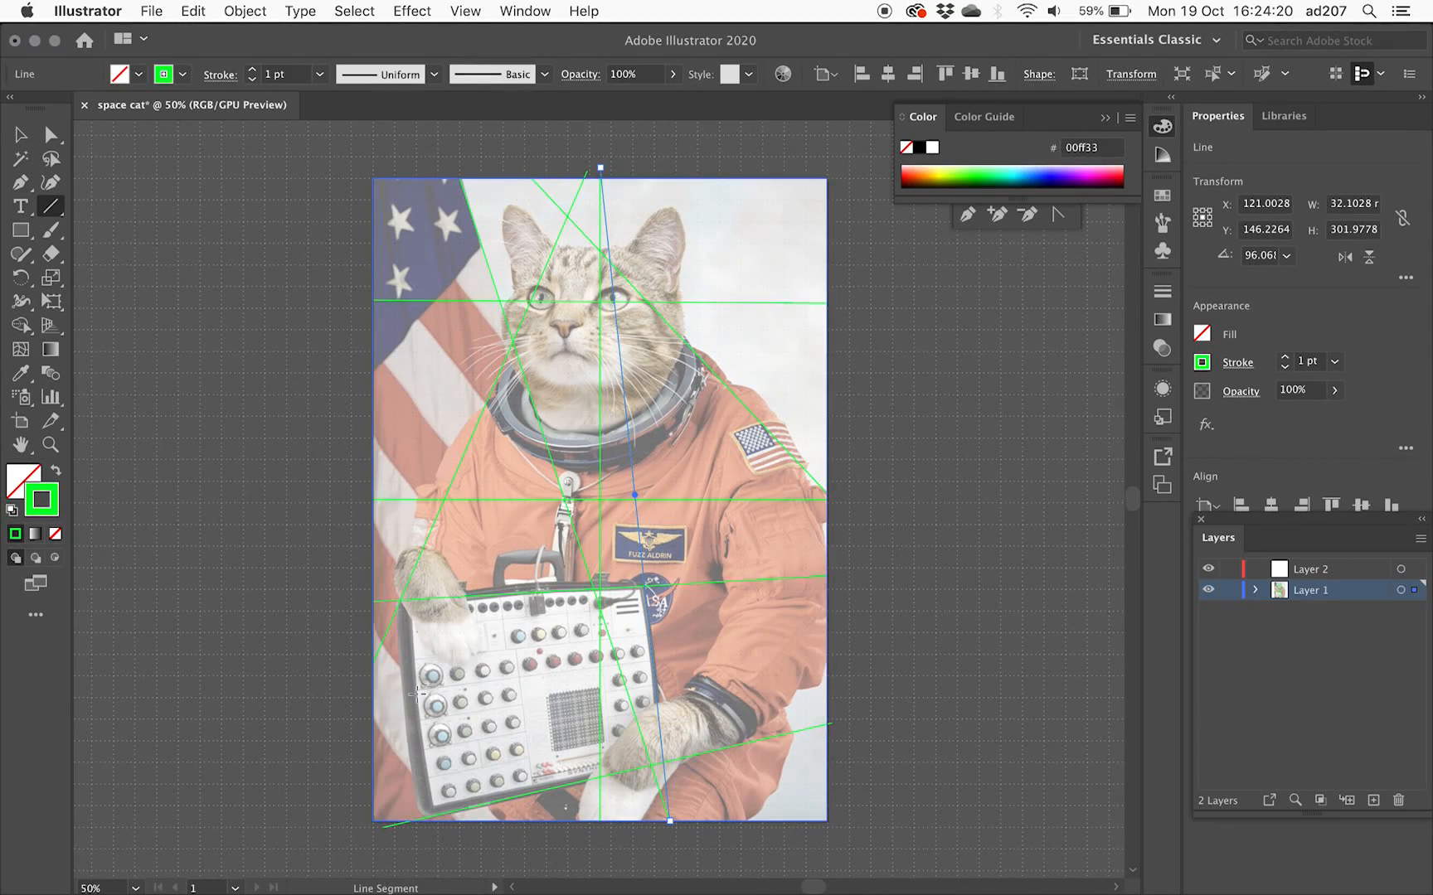
pyautogui.moveTo(428, 834)
pyautogui.mouseDown()
pyautogui.moveTo(405, 677)
pyautogui.moveTo(400, 365)
pyautogui.moveTo(361, 166)
pyautogui.mouseUp()
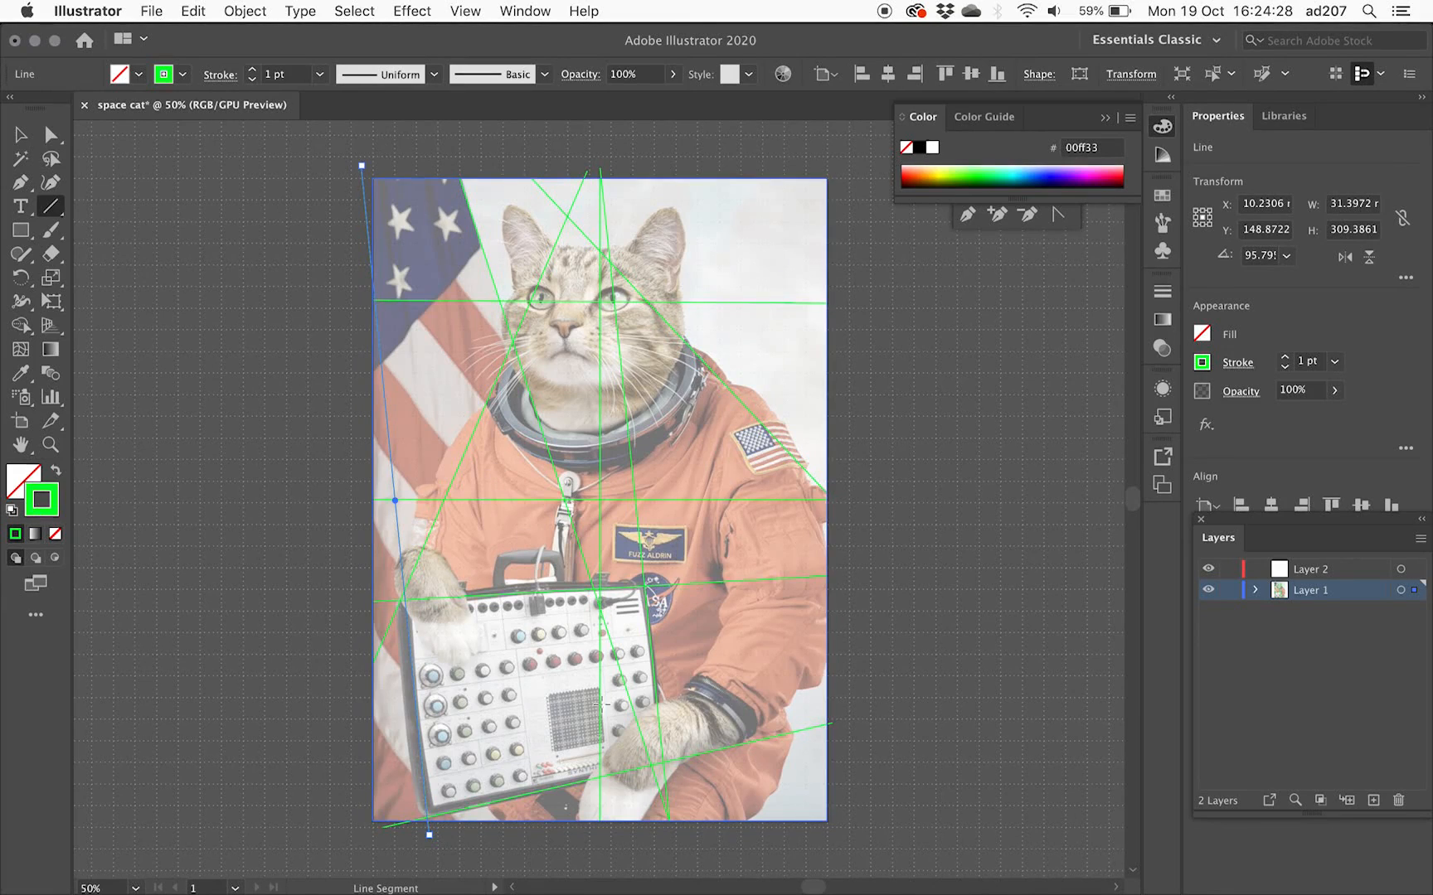
# Set the stroke weight of all construction lines to 4 pt and deselect them
pyautogui.press('super+a')
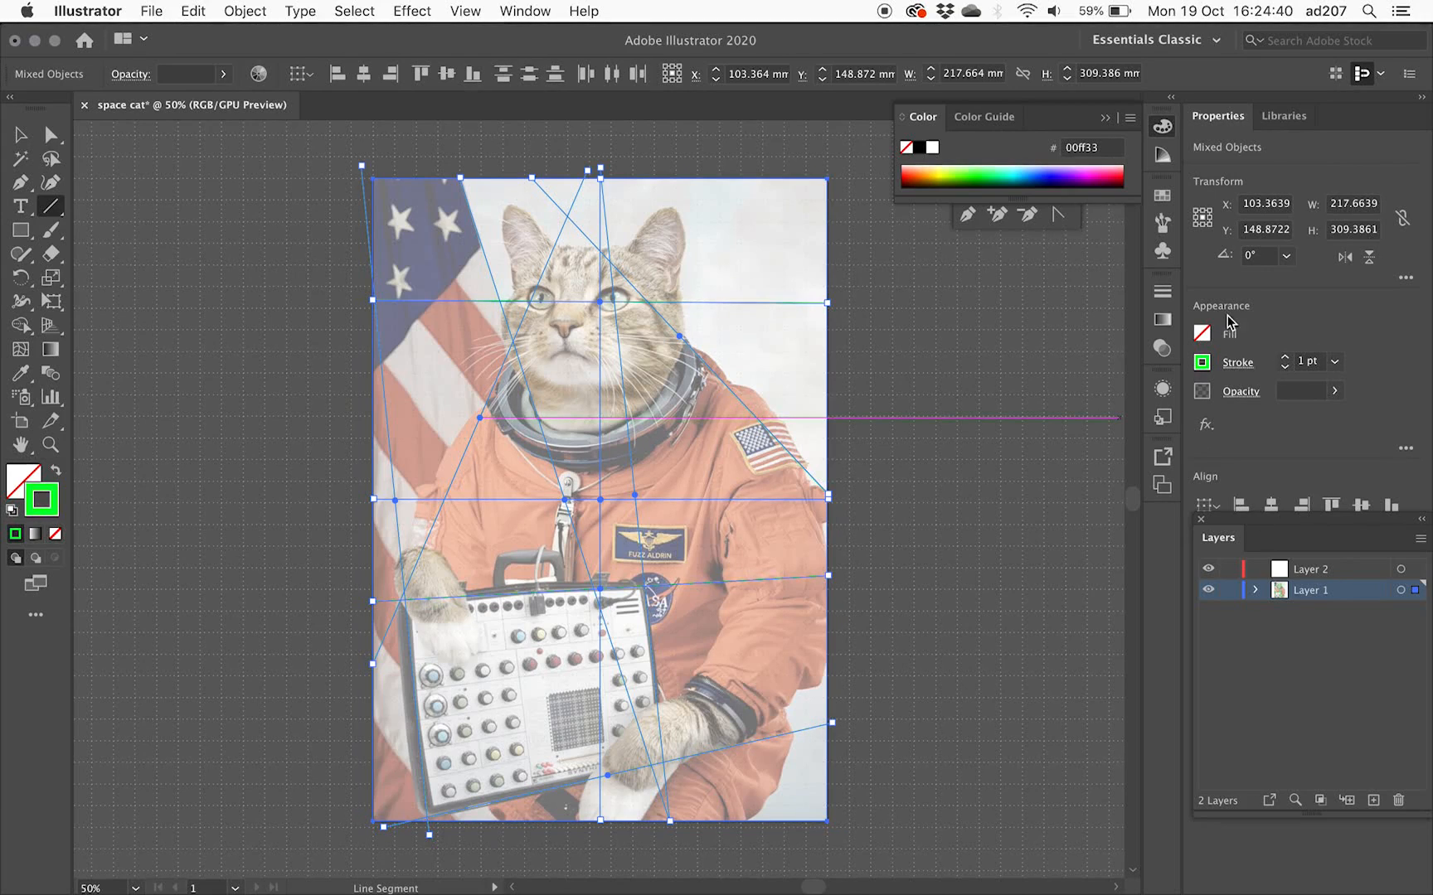
pyautogui.click(1286, 359)
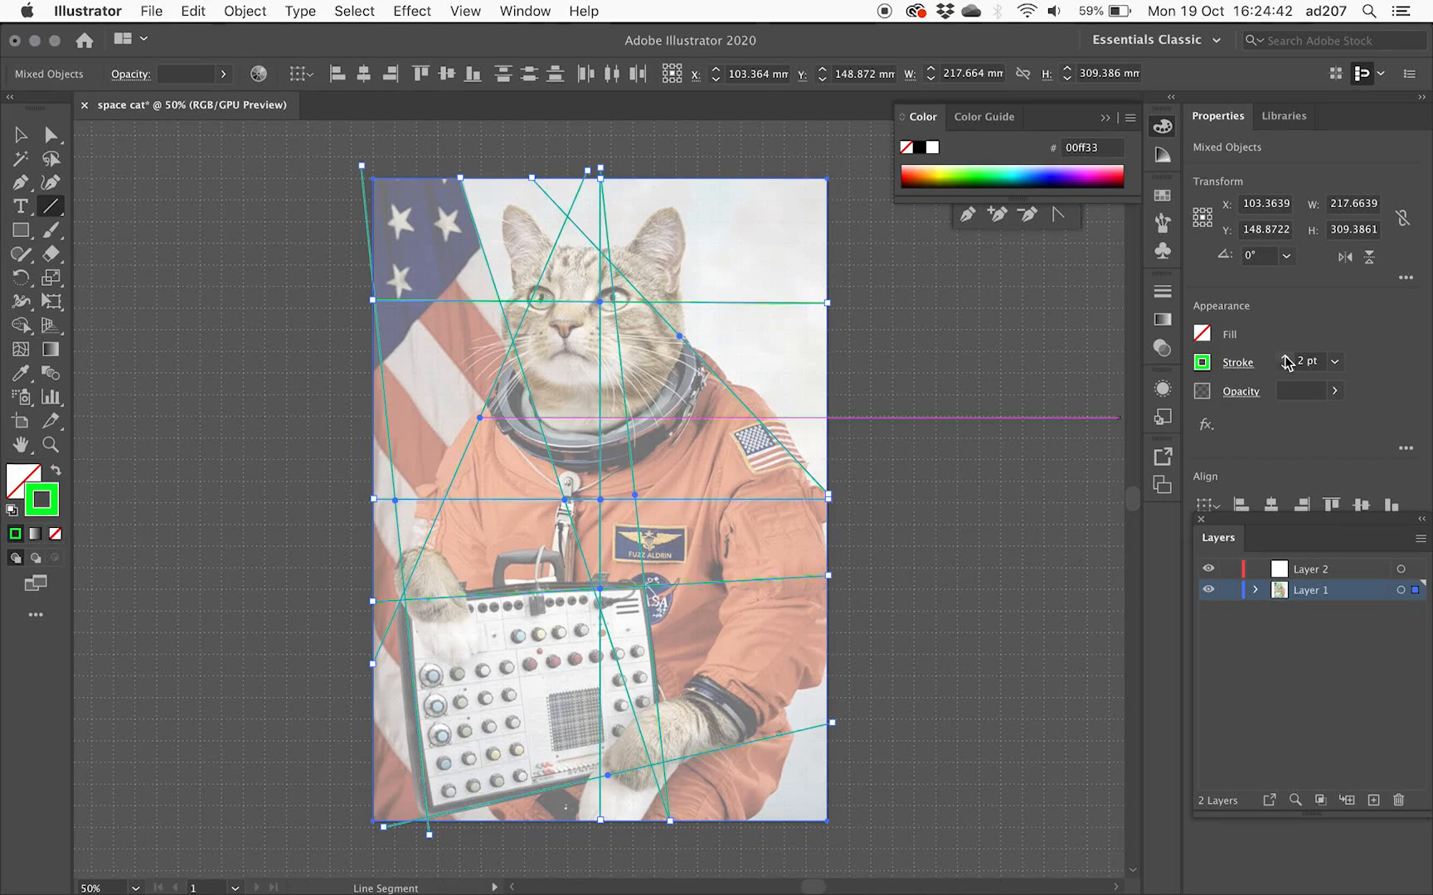
pyautogui.click(1286, 360)
pyautogui.click(1286, 360)
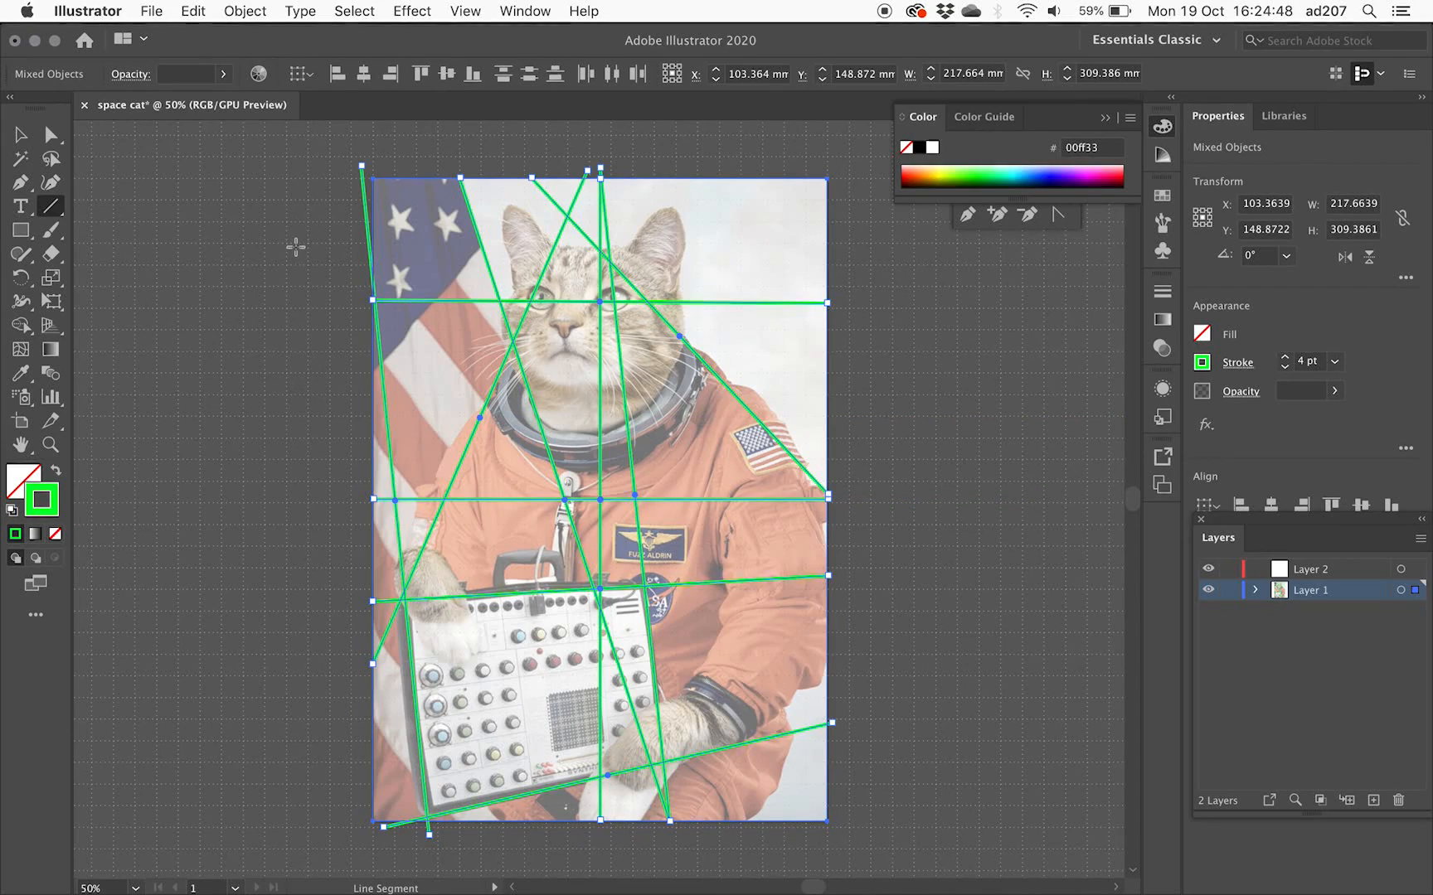
pyautogui.click(22, 135)
pyautogui.click(152, 369)
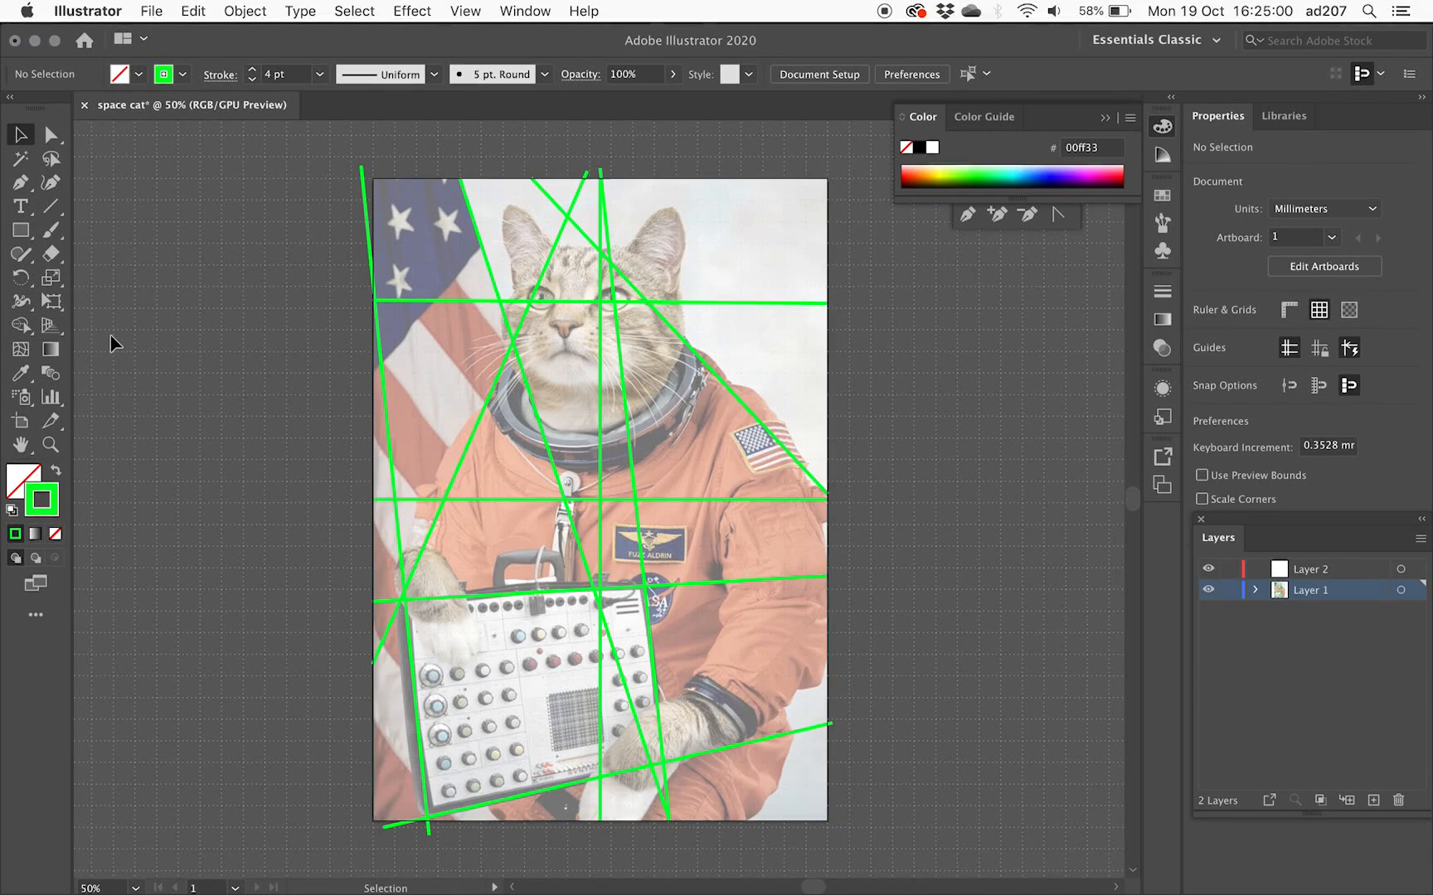
# Switch to Firefox to examine how the astronaut grid example combines circles and lines, and return to Illustrator
pyautogui.press('super+Tab')
pyautogui.press('super+Tab')
pyautogui.press('super+Tab')
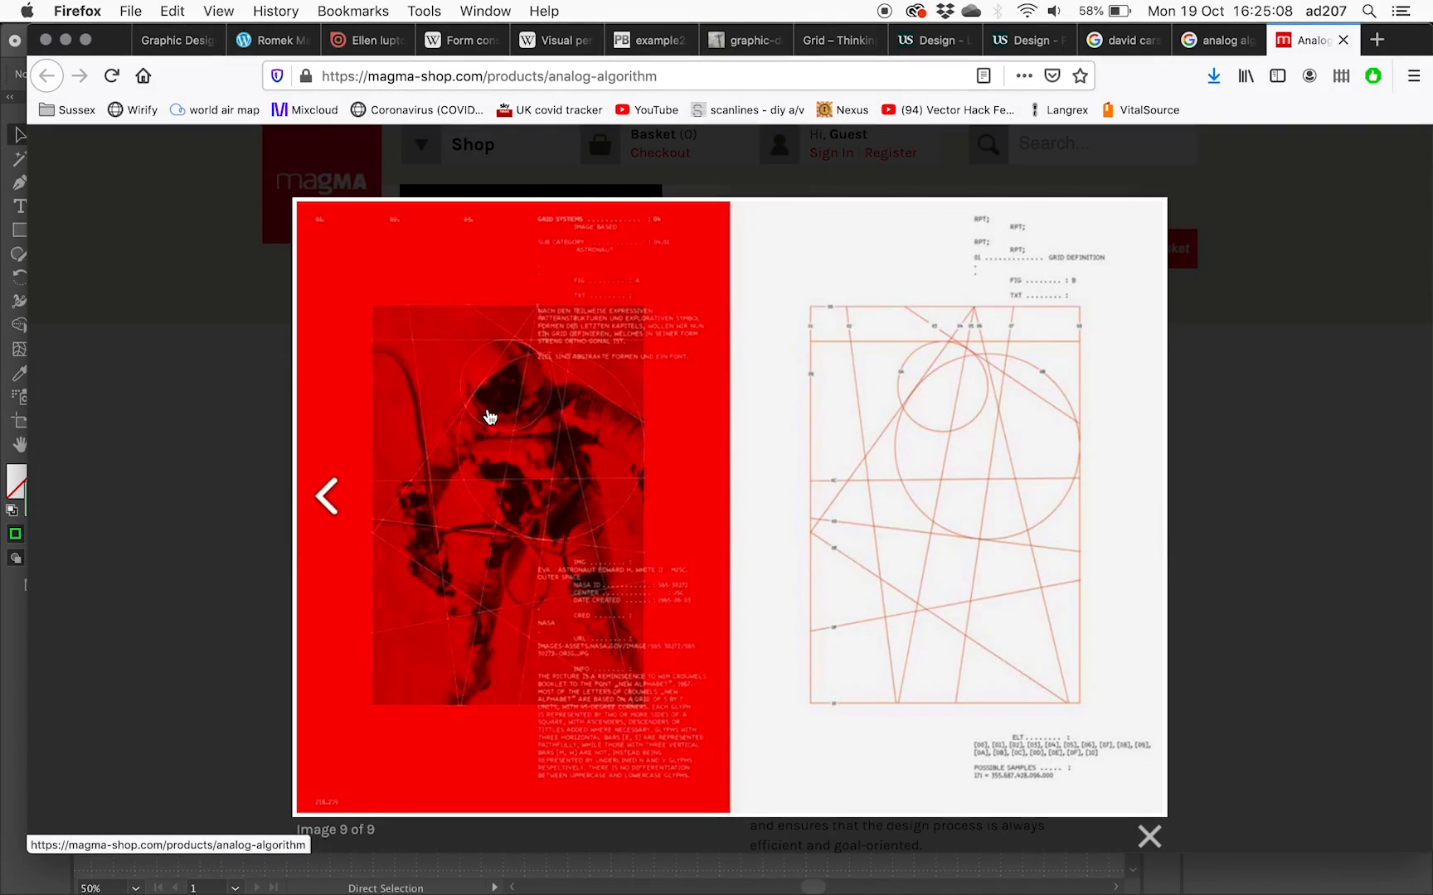
pyautogui.press('super+Tab')
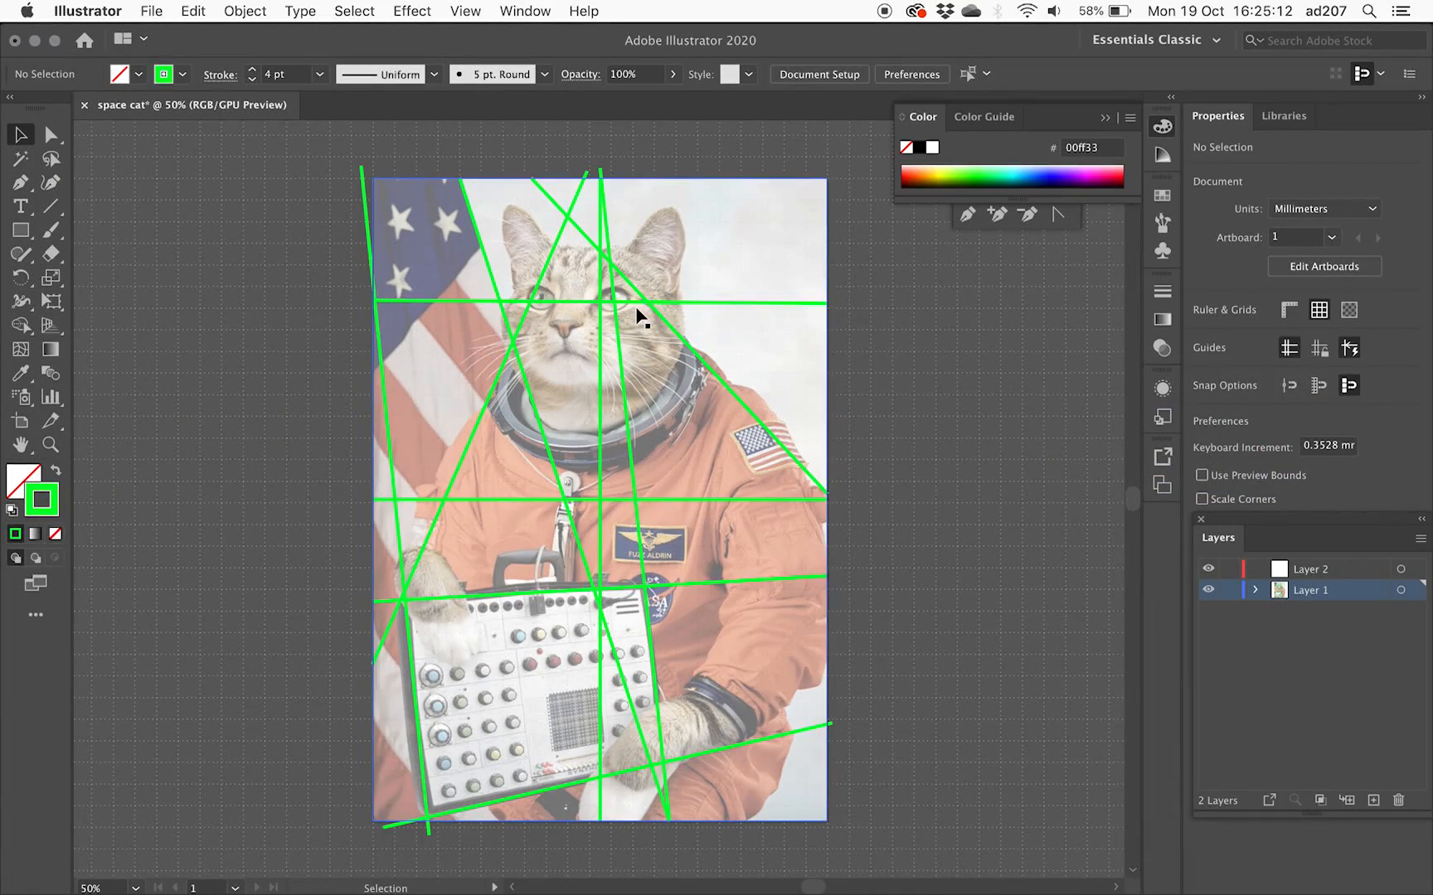
# Draw a circle about 85 mm in diameter around the cat's head and centre it on the face
pyautogui.click(21, 232)
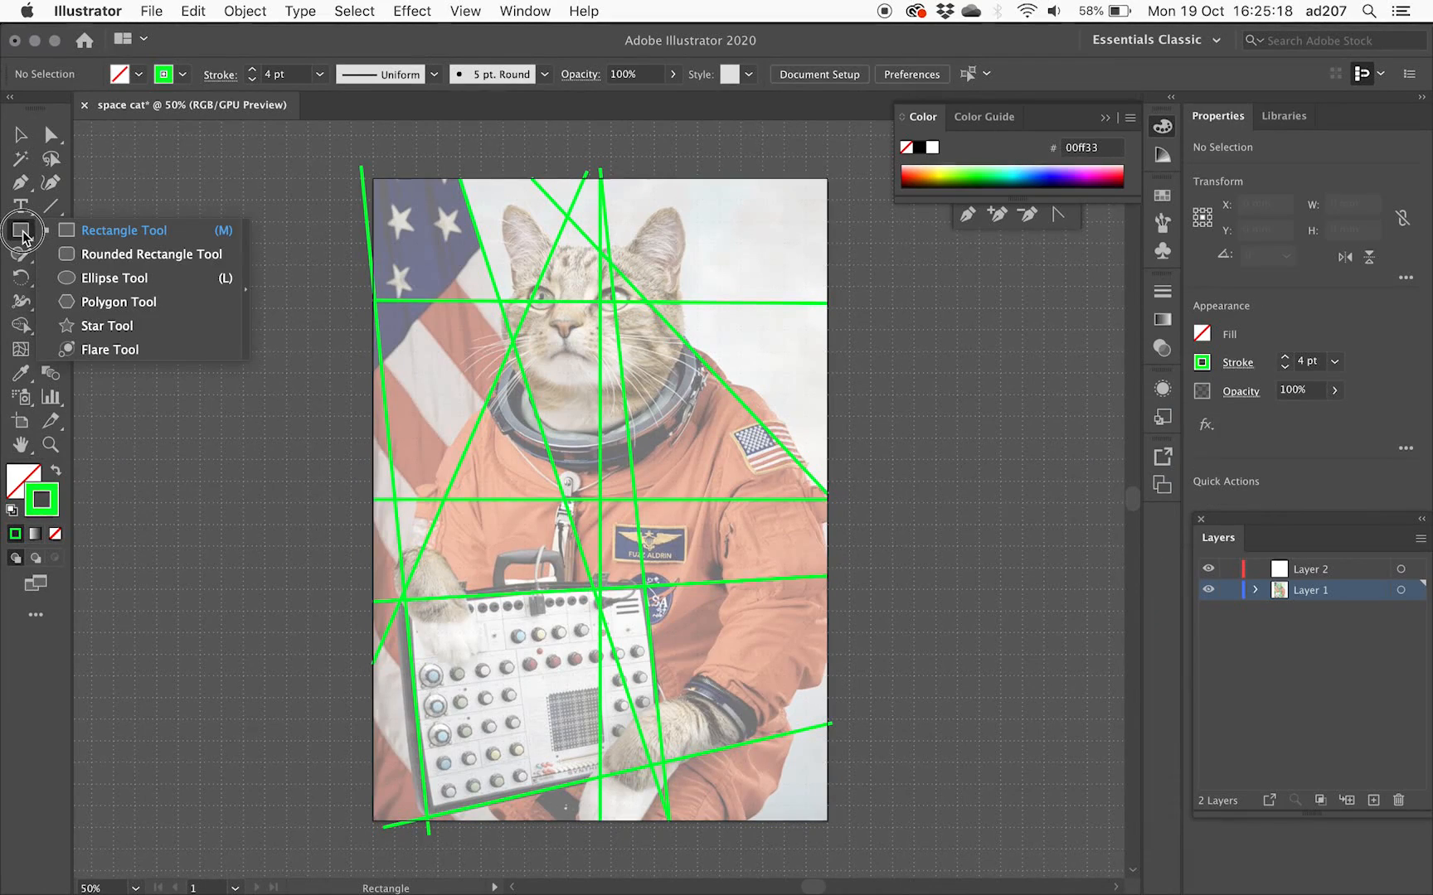
pyautogui.moveTo(22, 238); pyautogui.dragTo(162, 284)
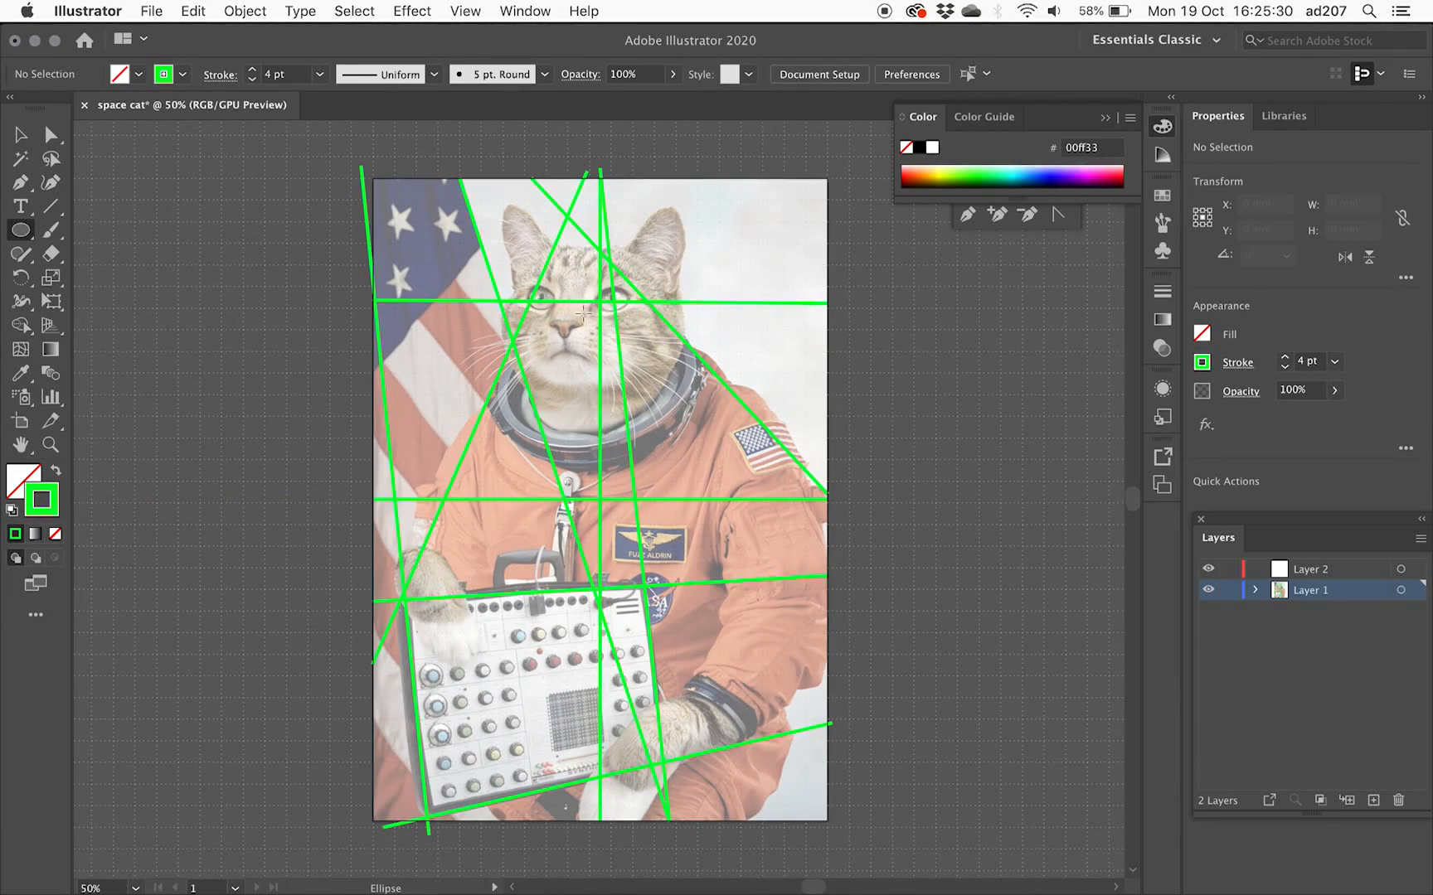
pyautogui.moveTo(583, 311); pyautogui.dragTo(667, 404)
pyautogui.press('alt')
pyautogui.press('shift')
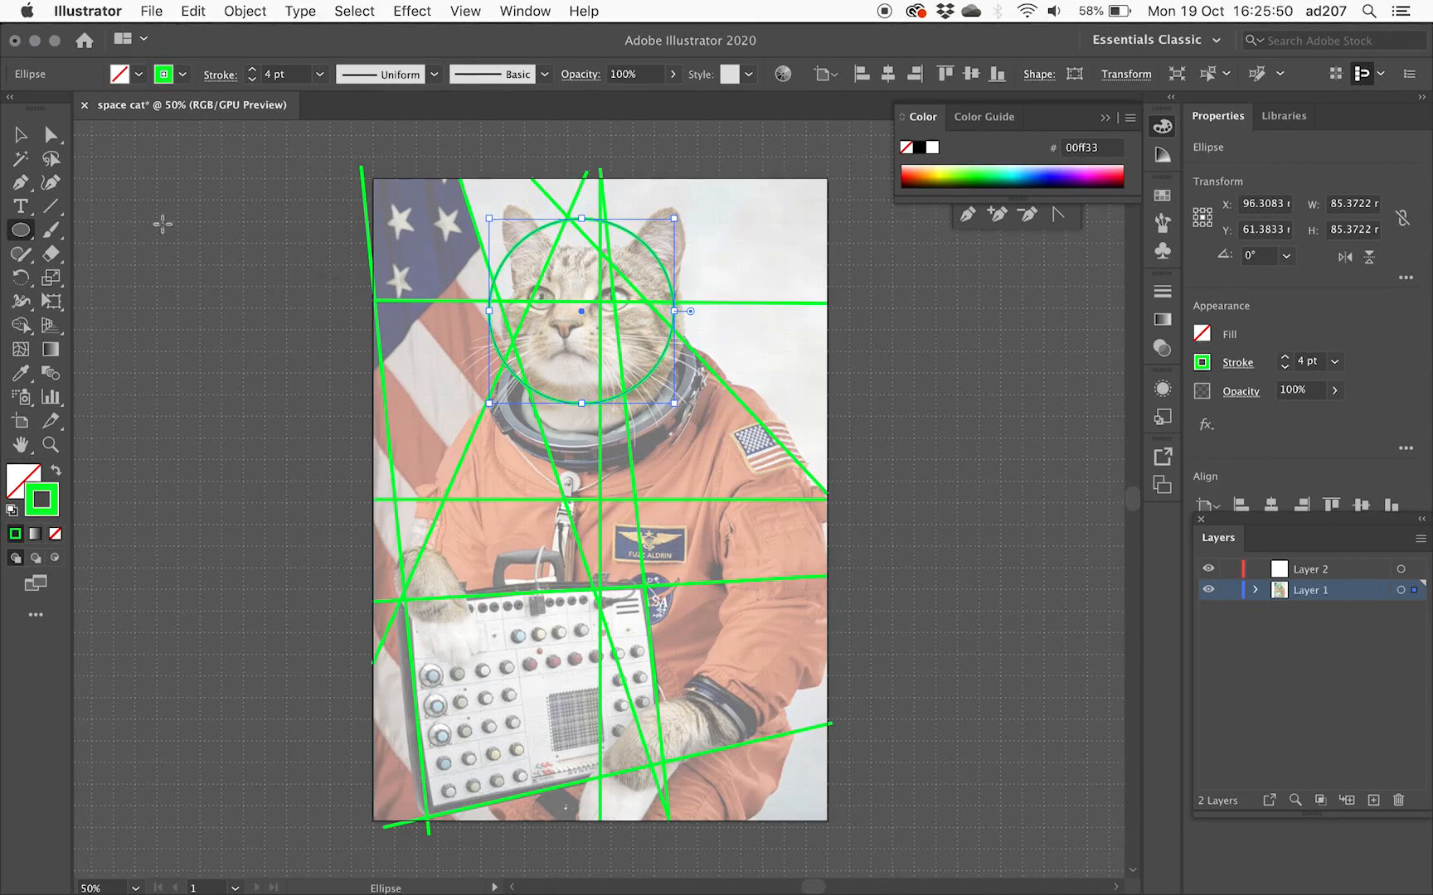
pyautogui.click(51, 135)
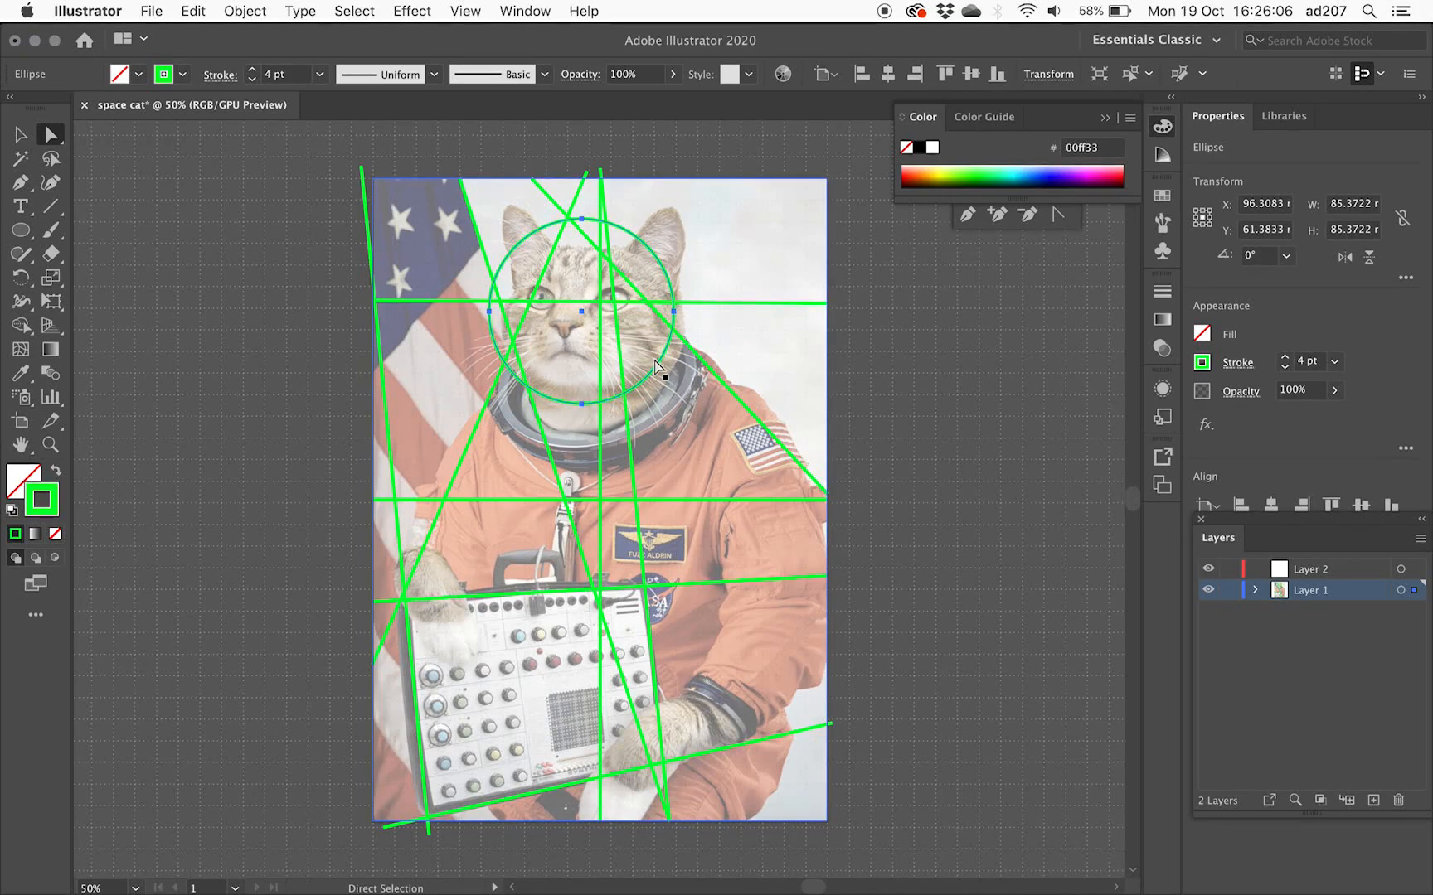
pyautogui.moveTo(658, 362); pyautogui.dragTo(669, 376)
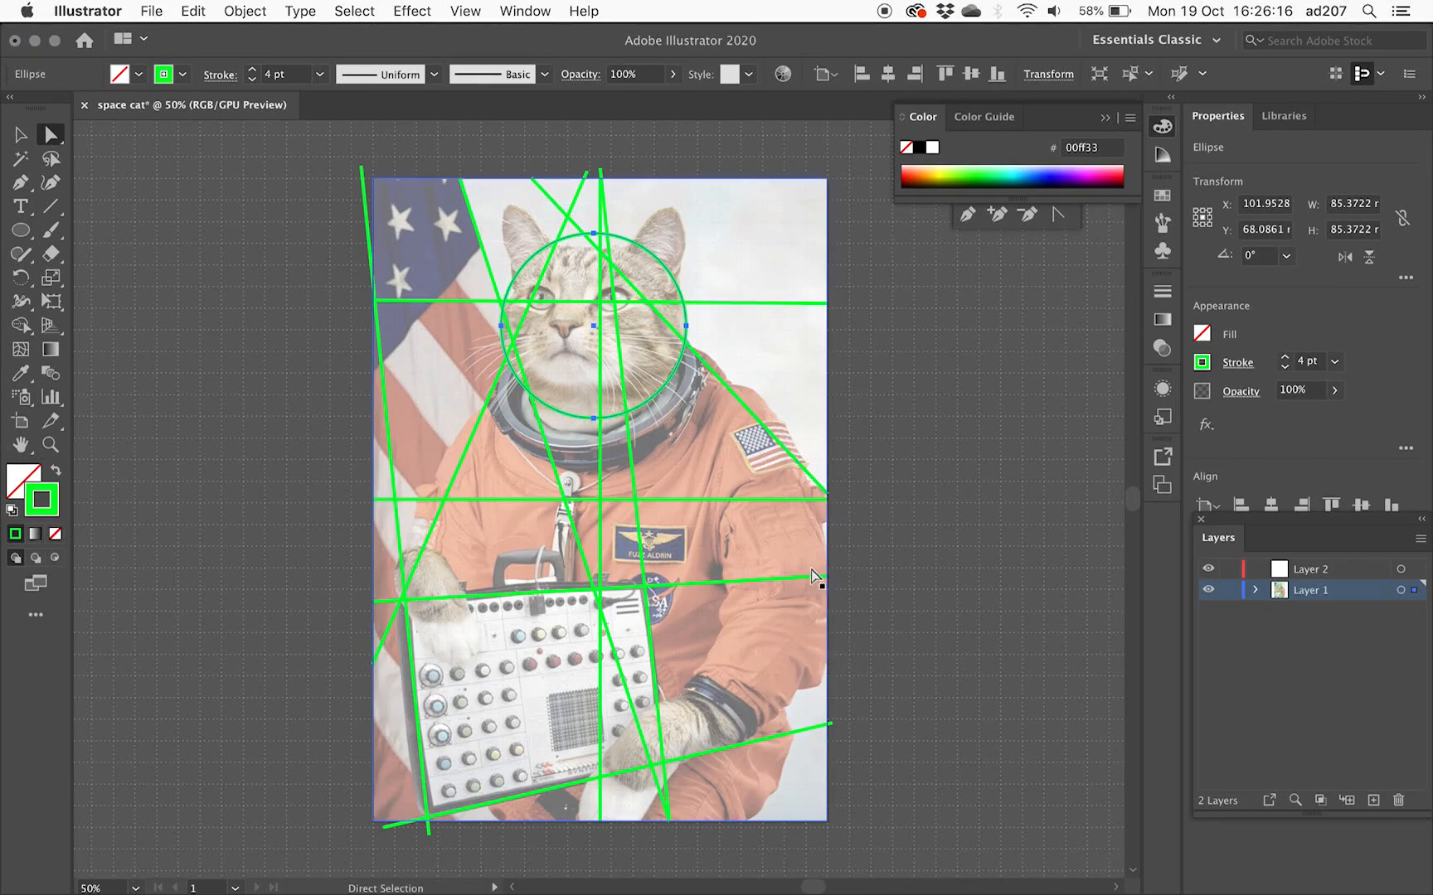
# Draw a circle about 193 mm in diameter around the cat's body and shift it to meet the page's right edge
pyautogui.click(22, 234)
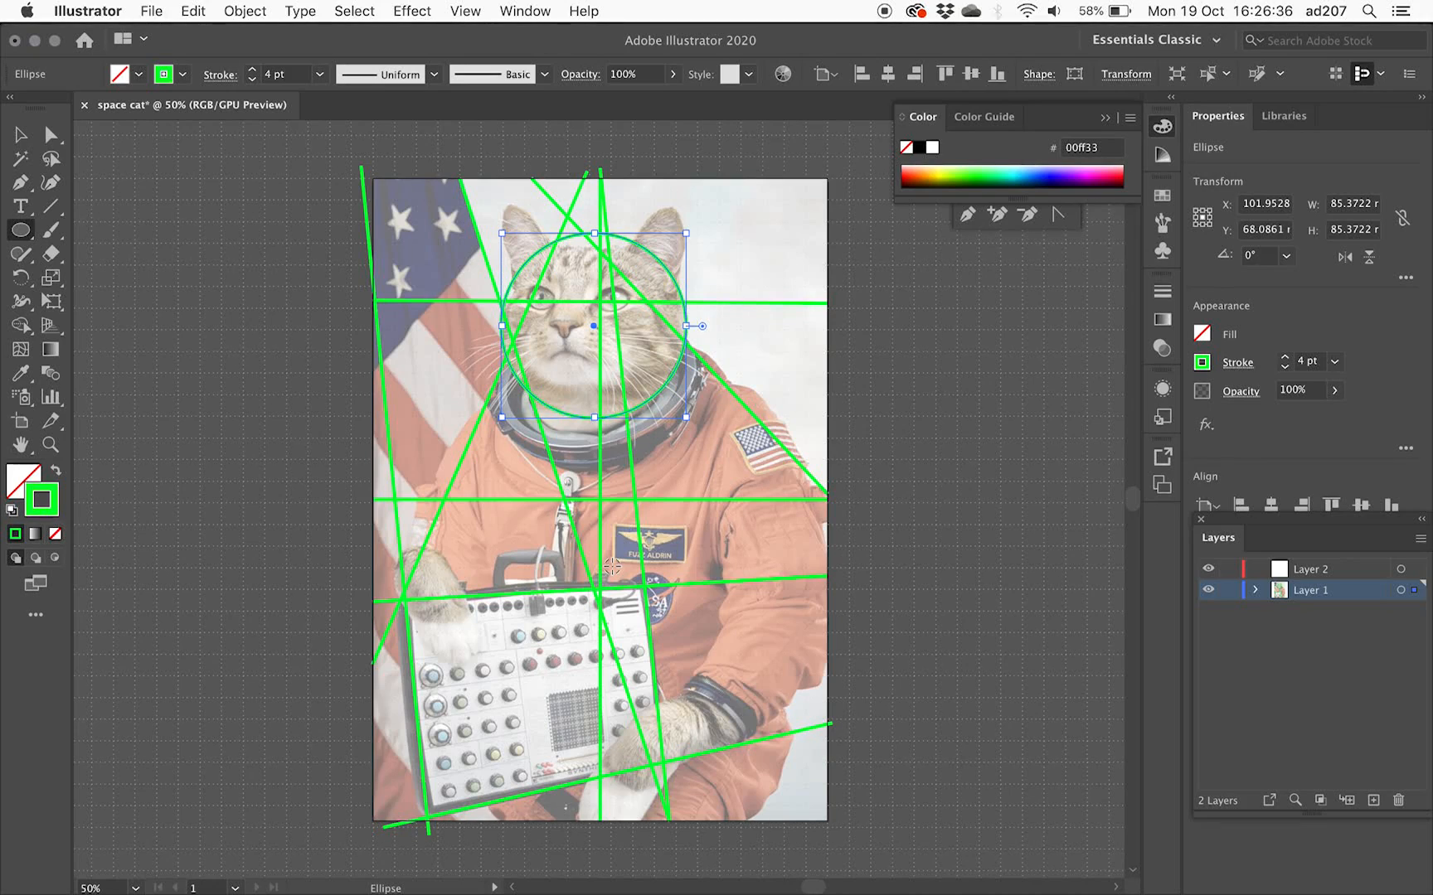
pyautogui.moveTo(612, 567); pyautogui.dragTo(772, 777)
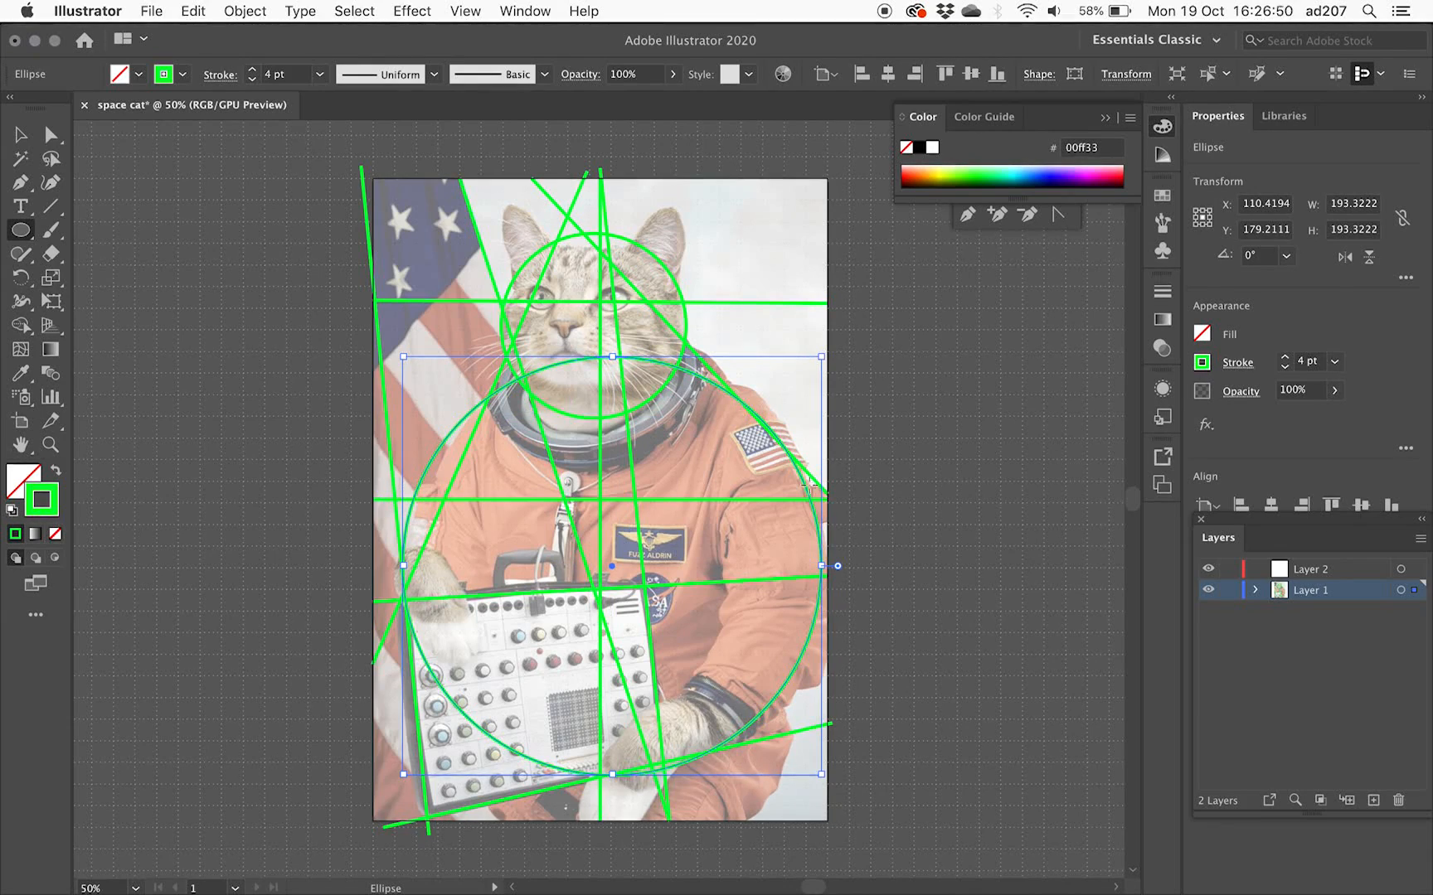
pyautogui.moveTo(816, 564); pyautogui.dragTo(823, 563)
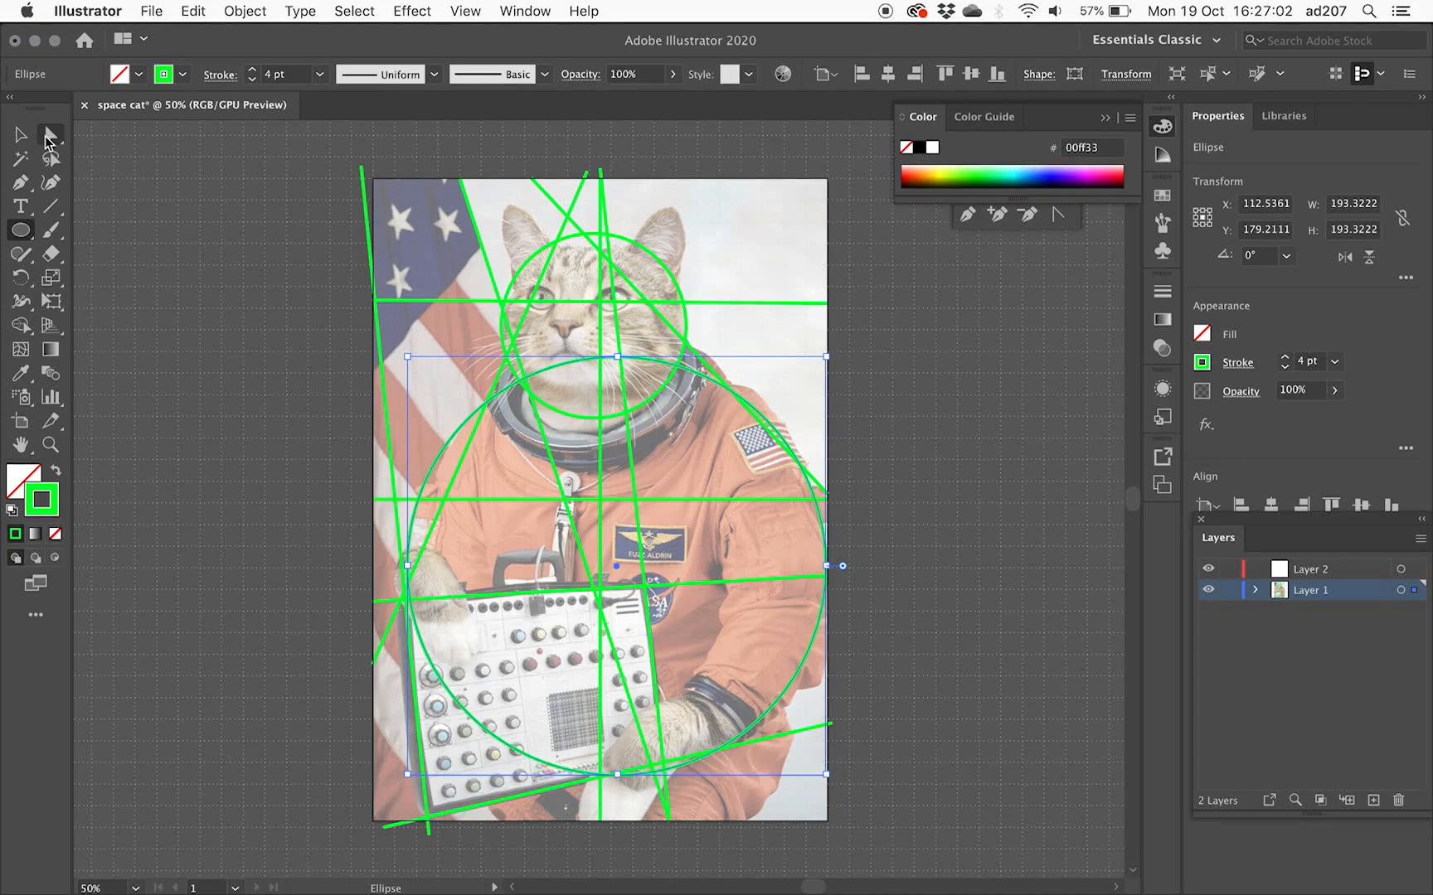
pyautogui.click(20, 138)
pyautogui.click(222, 270)
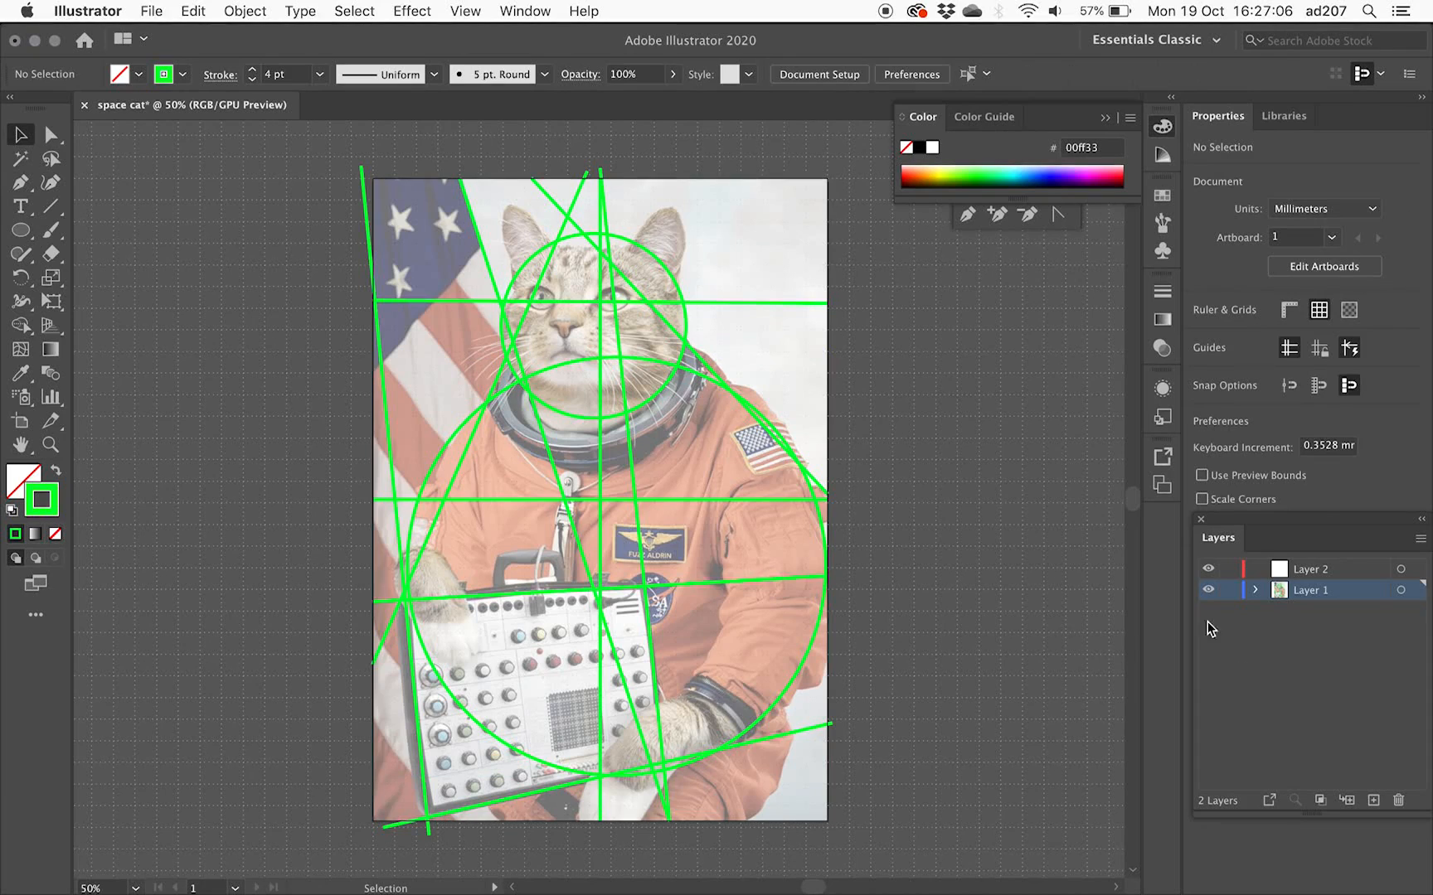
# Move both ellipses and all the lines from Layer 1 into Layer 2, leaving only the image group behind
pyautogui.click(1255, 590)
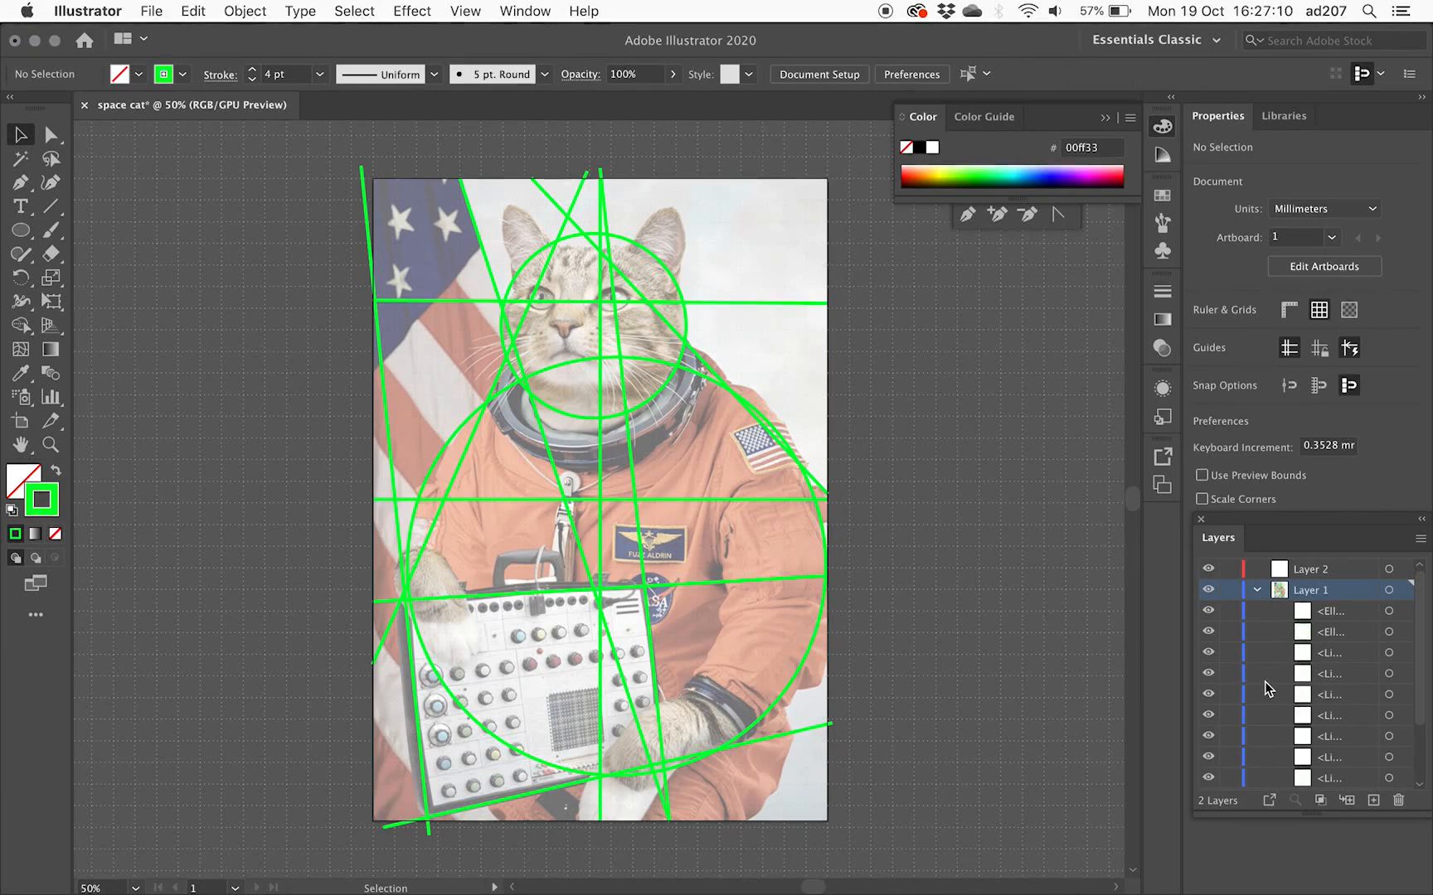
pyautogui.moveTo(1235, 537); pyautogui.dragTo(896, 266)
pyautogui.moveTo(1062, 549); pyautogui.dragTo(1064, 800)
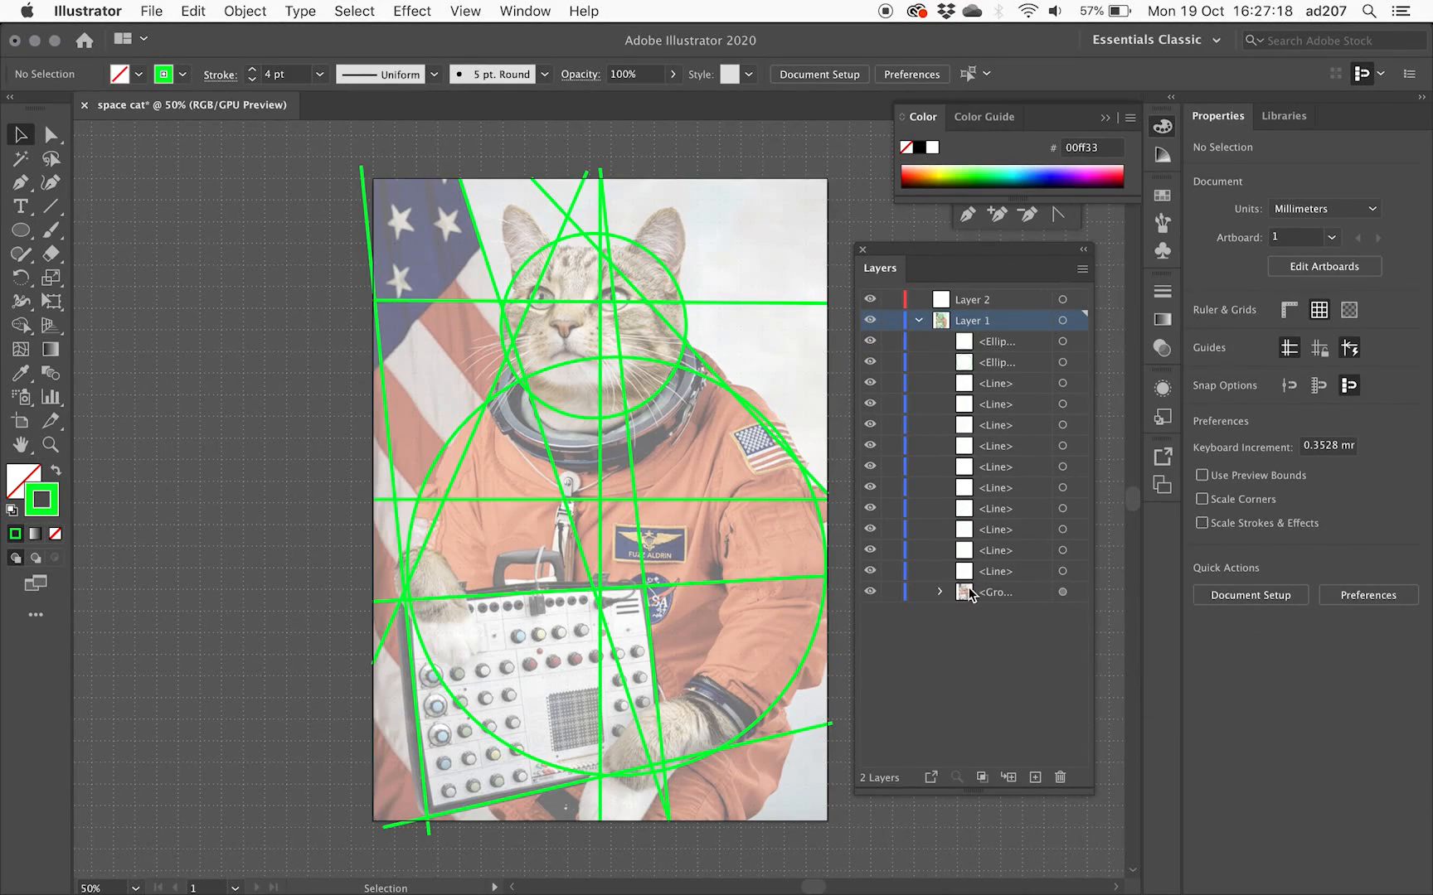
pyautogui.click(965, 345)
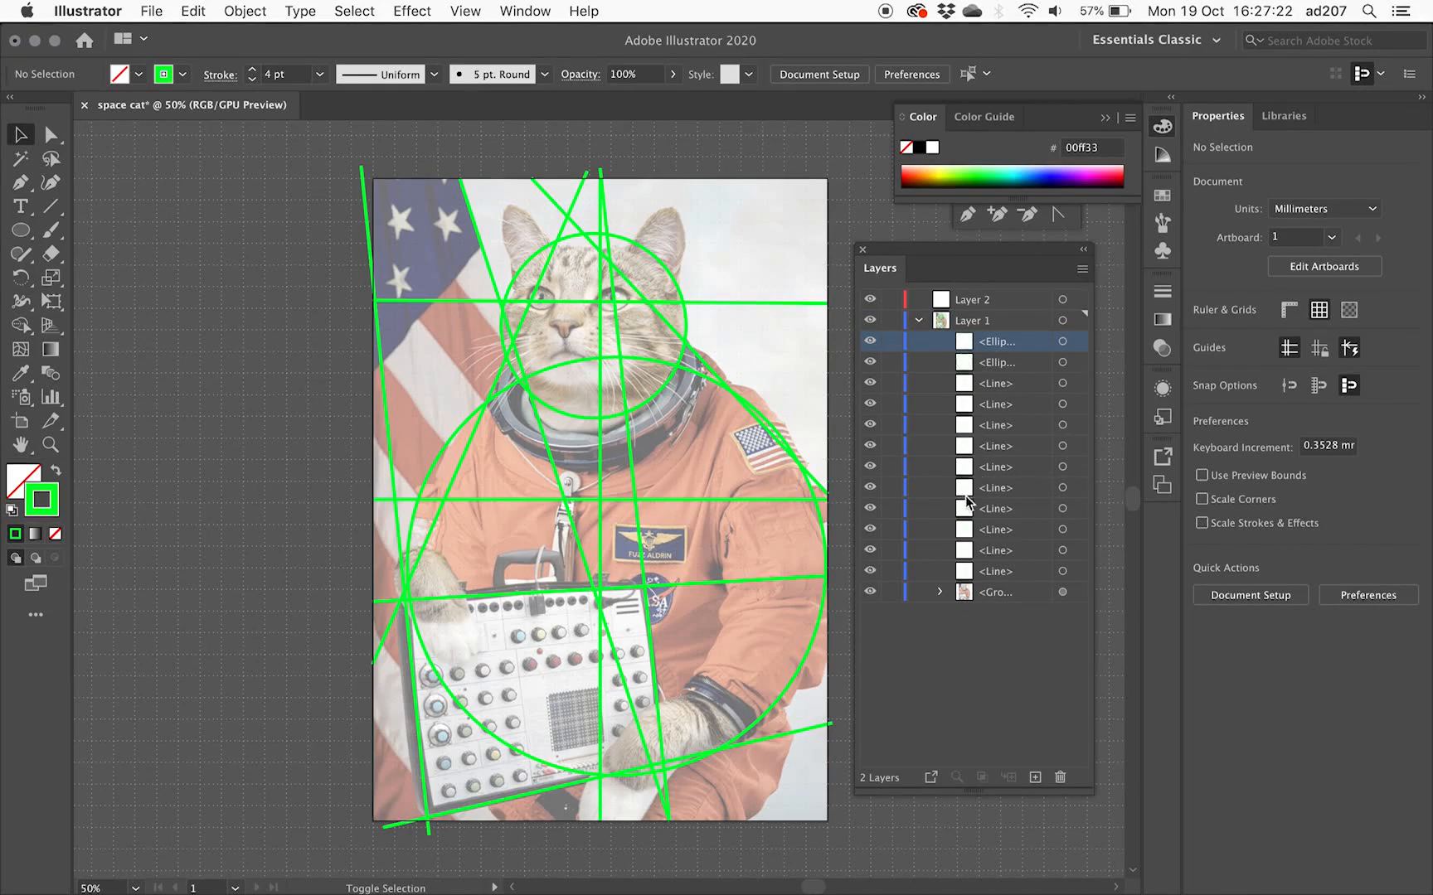
pyautogui.keyDown('shift'); pyautogui.click(966, 572); pyautogui.keyUp('shift')
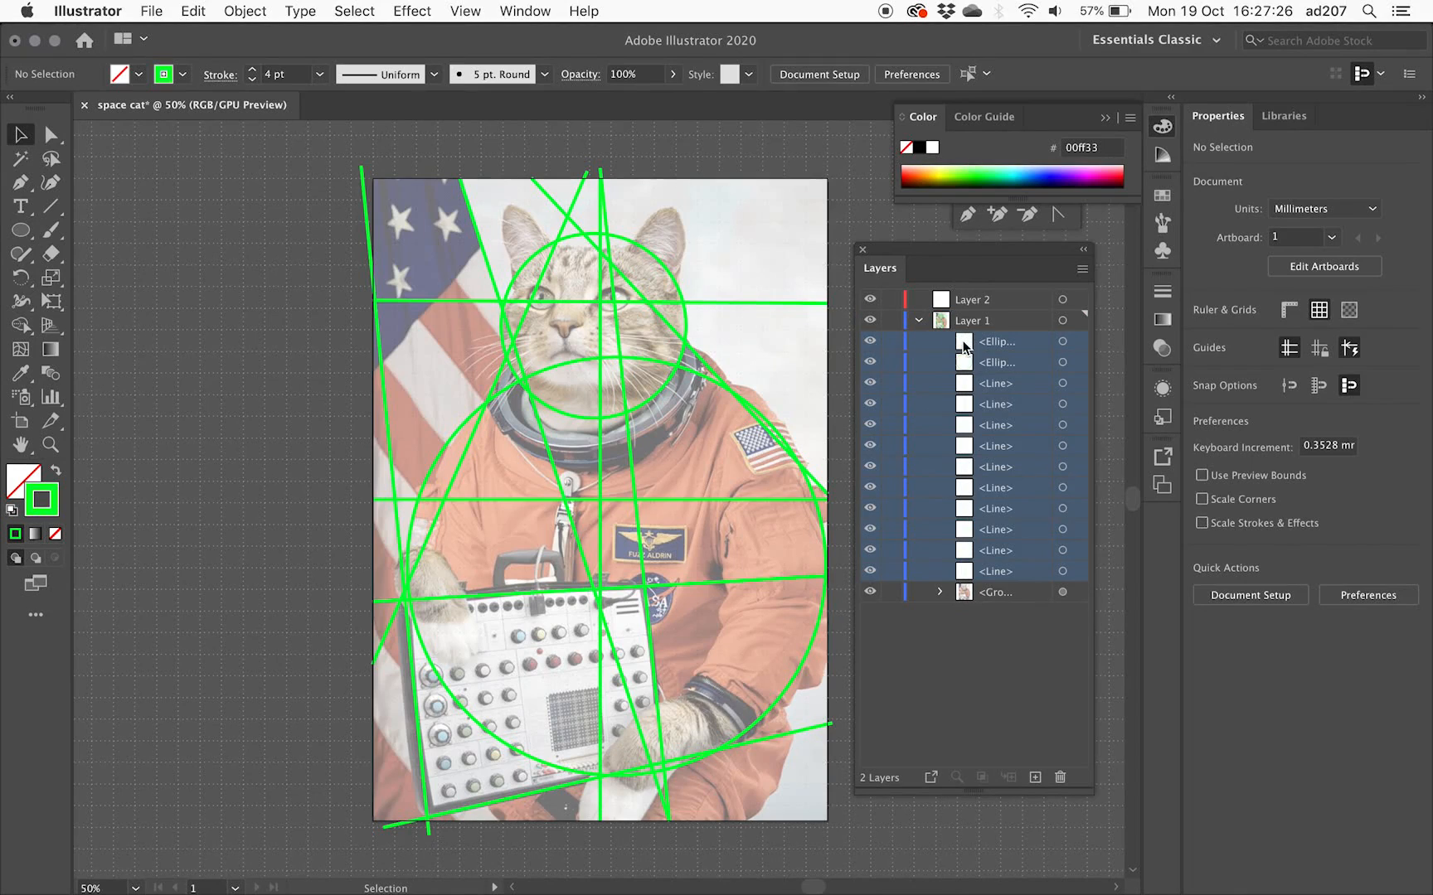
pyautogui.moveTo(964, 342); pyautogui.dragTo(975, 300)
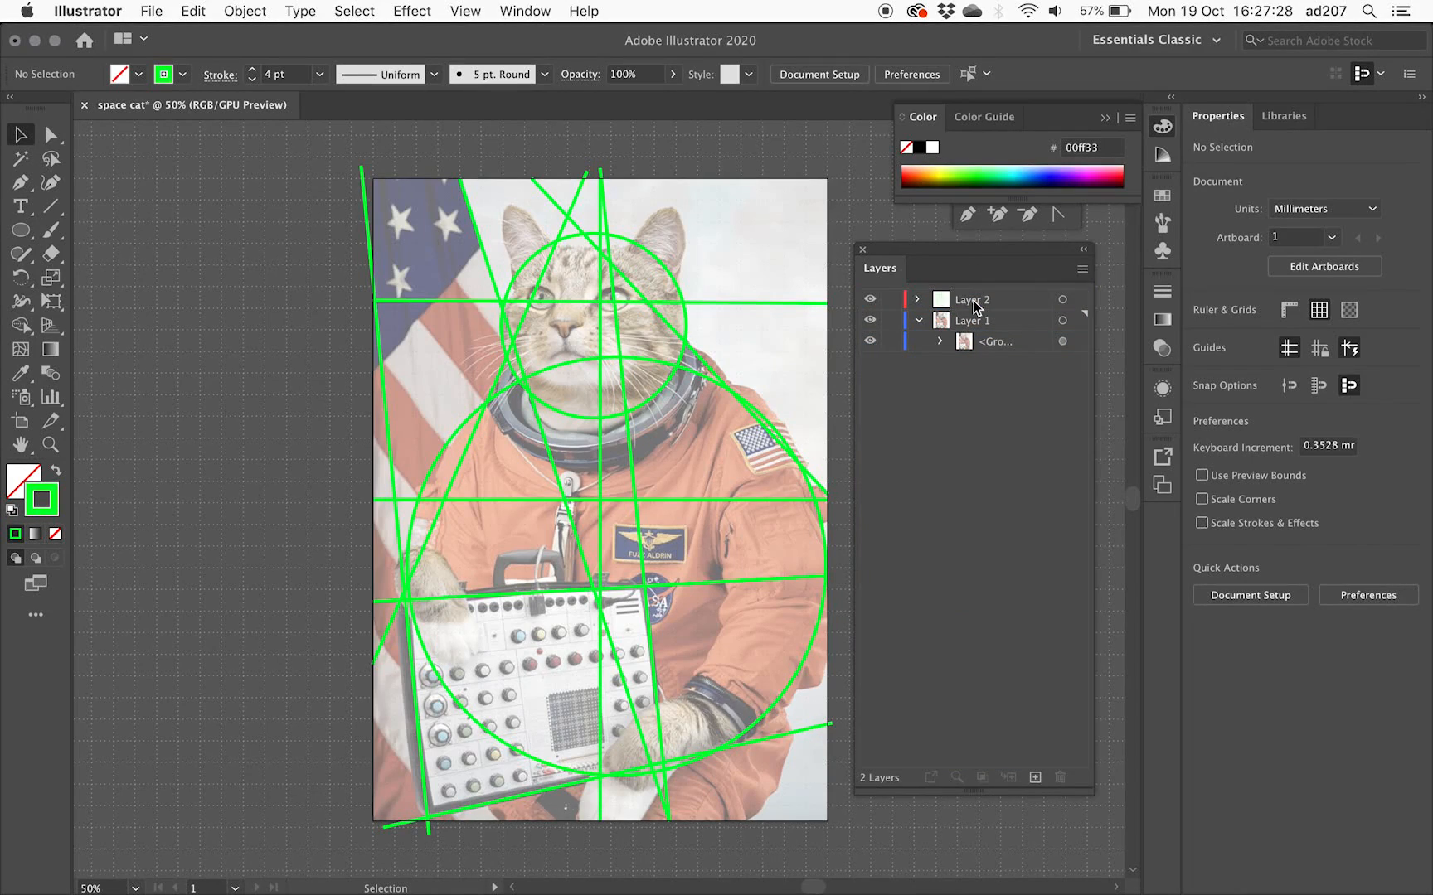
# Hide Layer 1 with the cat image, make Layer 2 active and list its objects
pyautogui.click(919, 322)
pyautogui.click(870, 321)
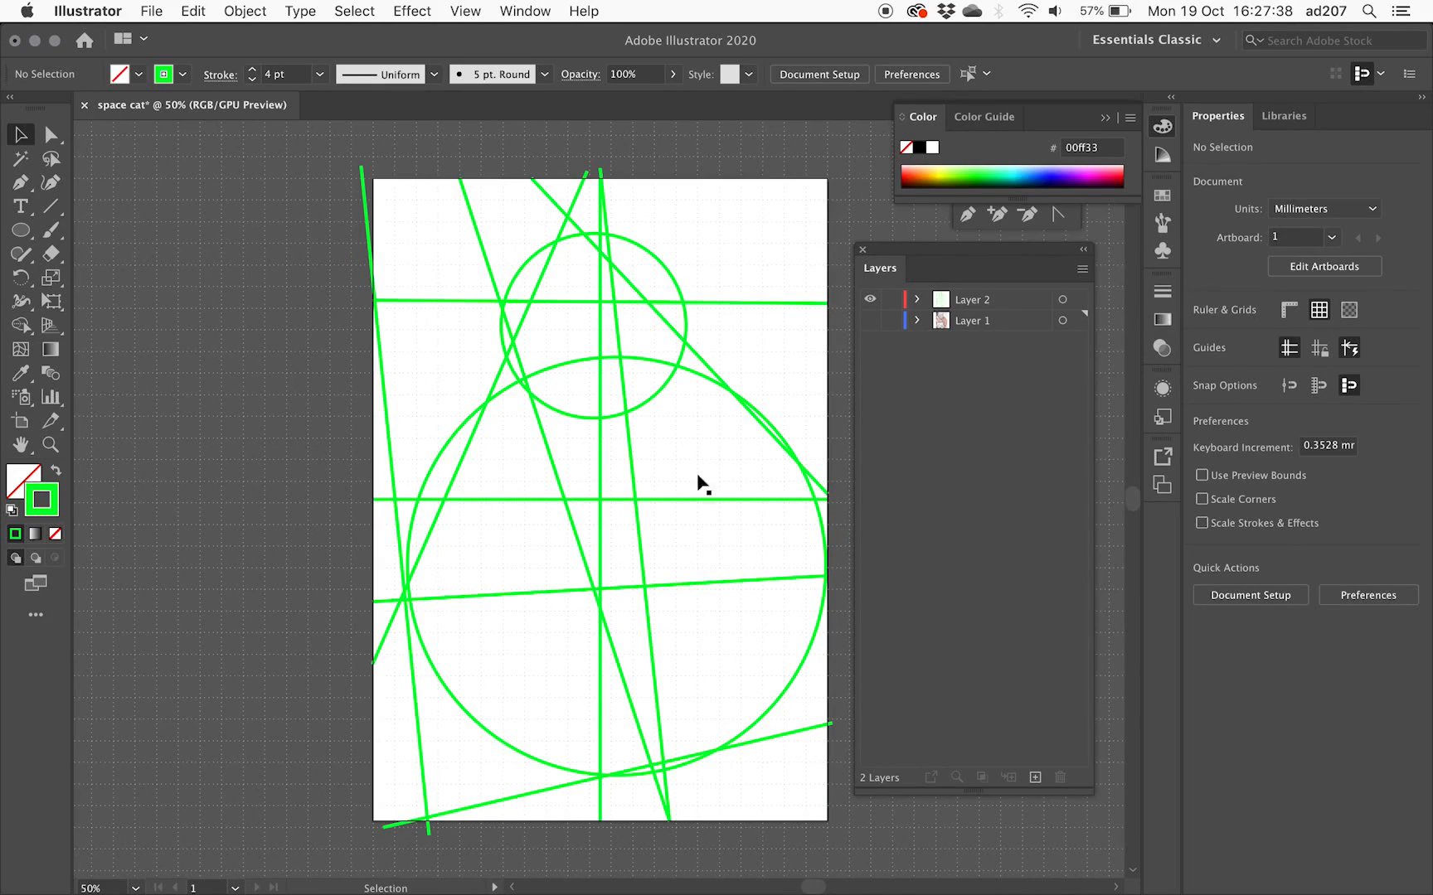
pyautogui.click(1016, 305)
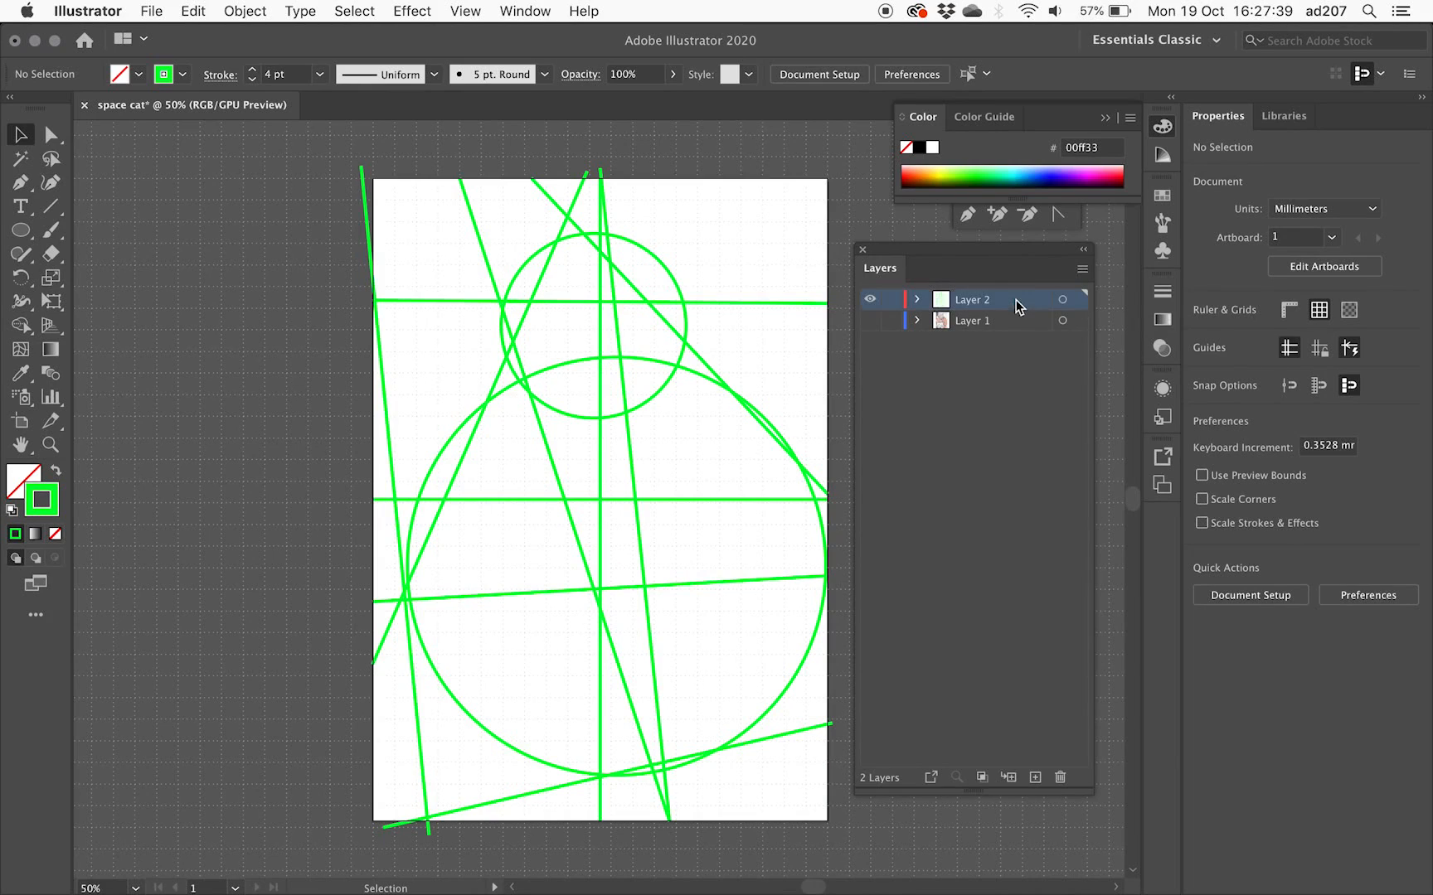
pyautogui.click(1062, 299)
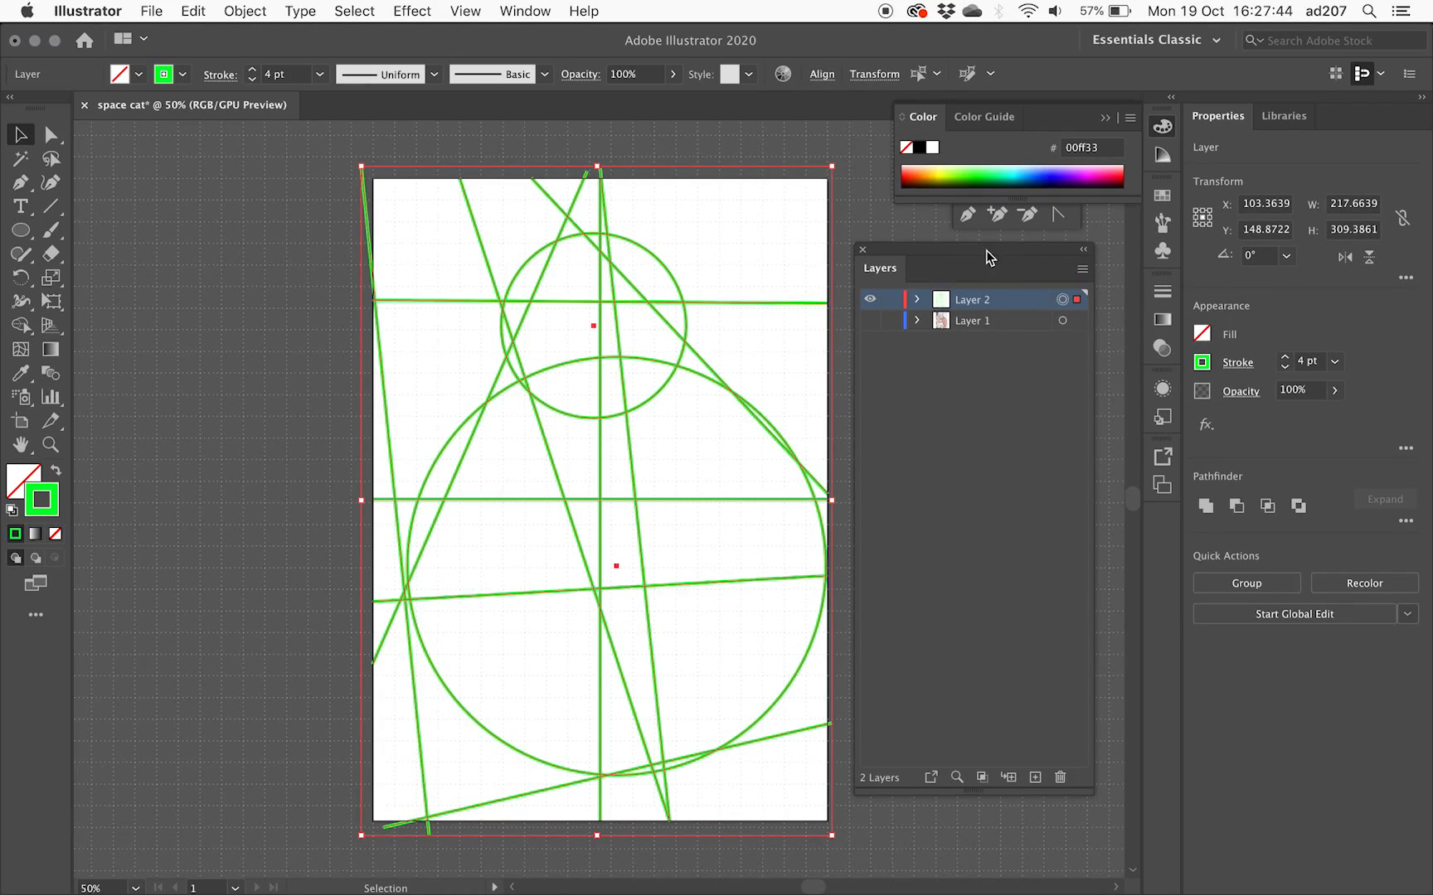
pyautogui.moveTo(987, 250)
pyautogui.mouseDown()
pyautogui.moveTo(954, 259)
pyautogui.moveTo(988, 251)
pyautogui.mouseUp()
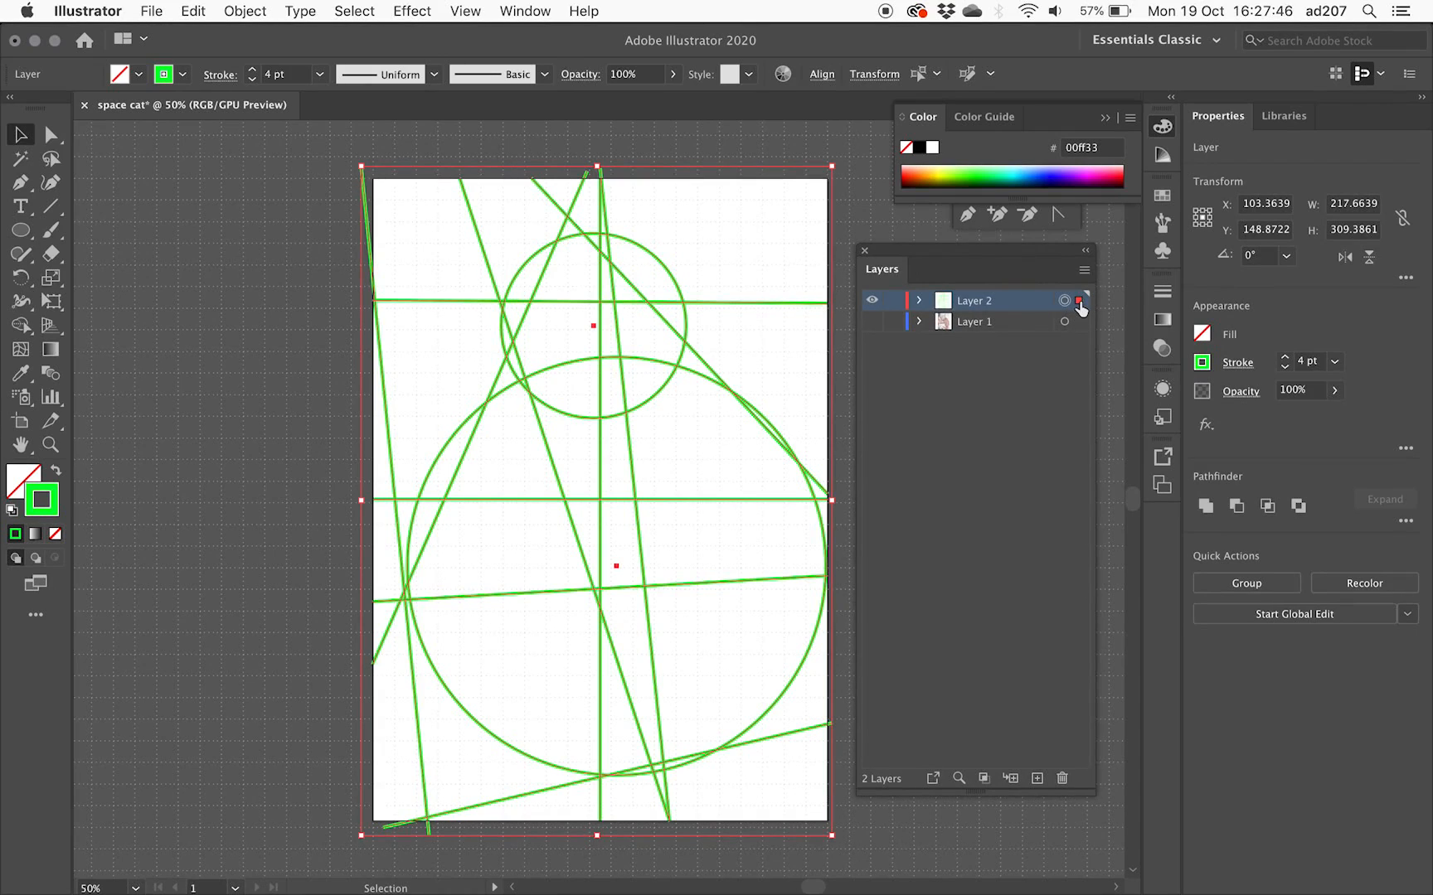
pyautogui.click(919, 301)
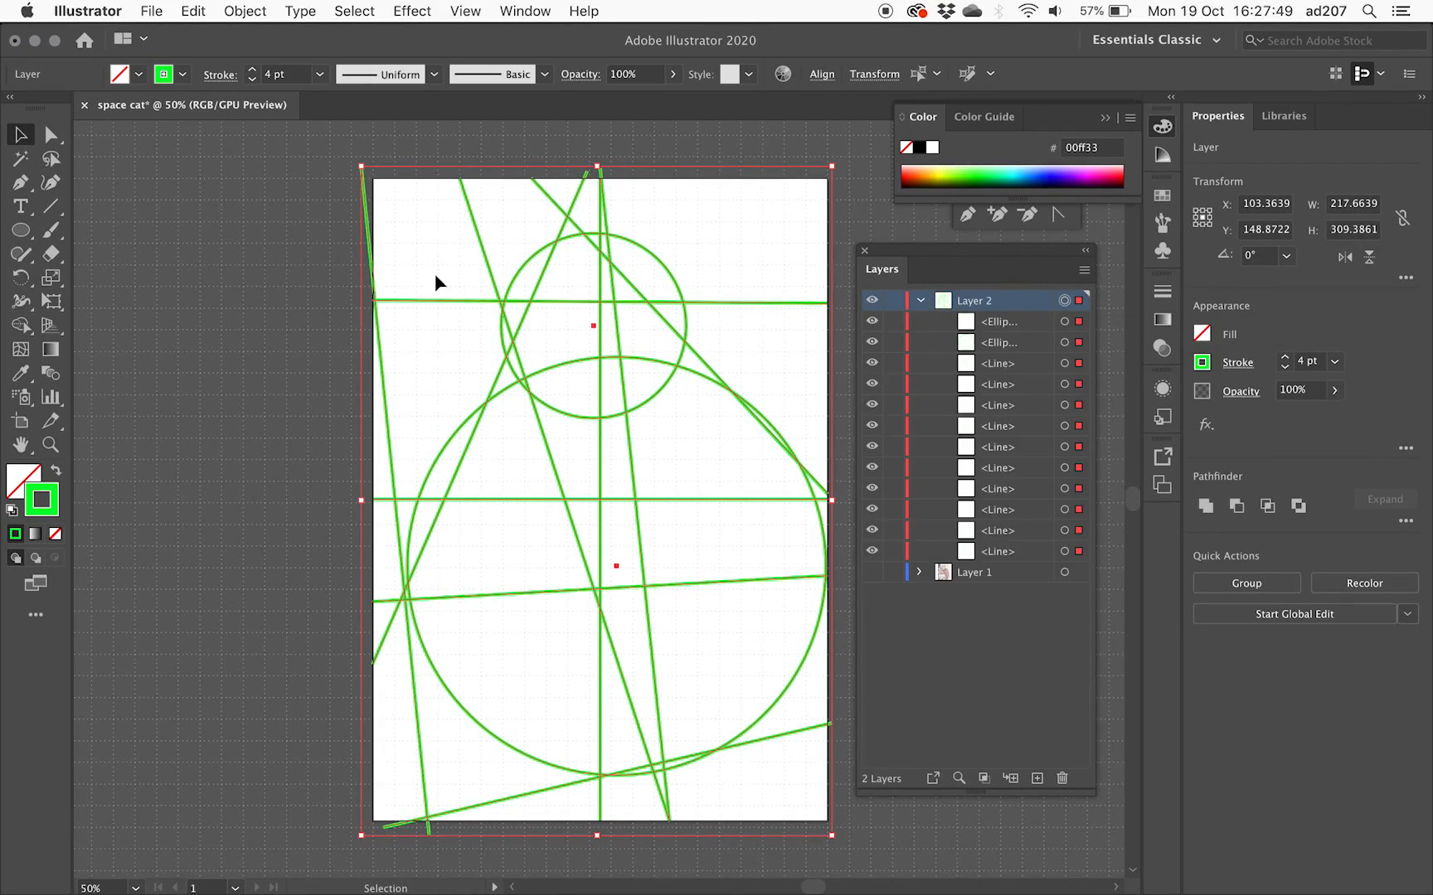
# Pull the lower ends of the case's left-edge and bottom-edge lines in to the page's bottom edge
pyautogui.click(51, 135)
pyautogui.click(260, 307)
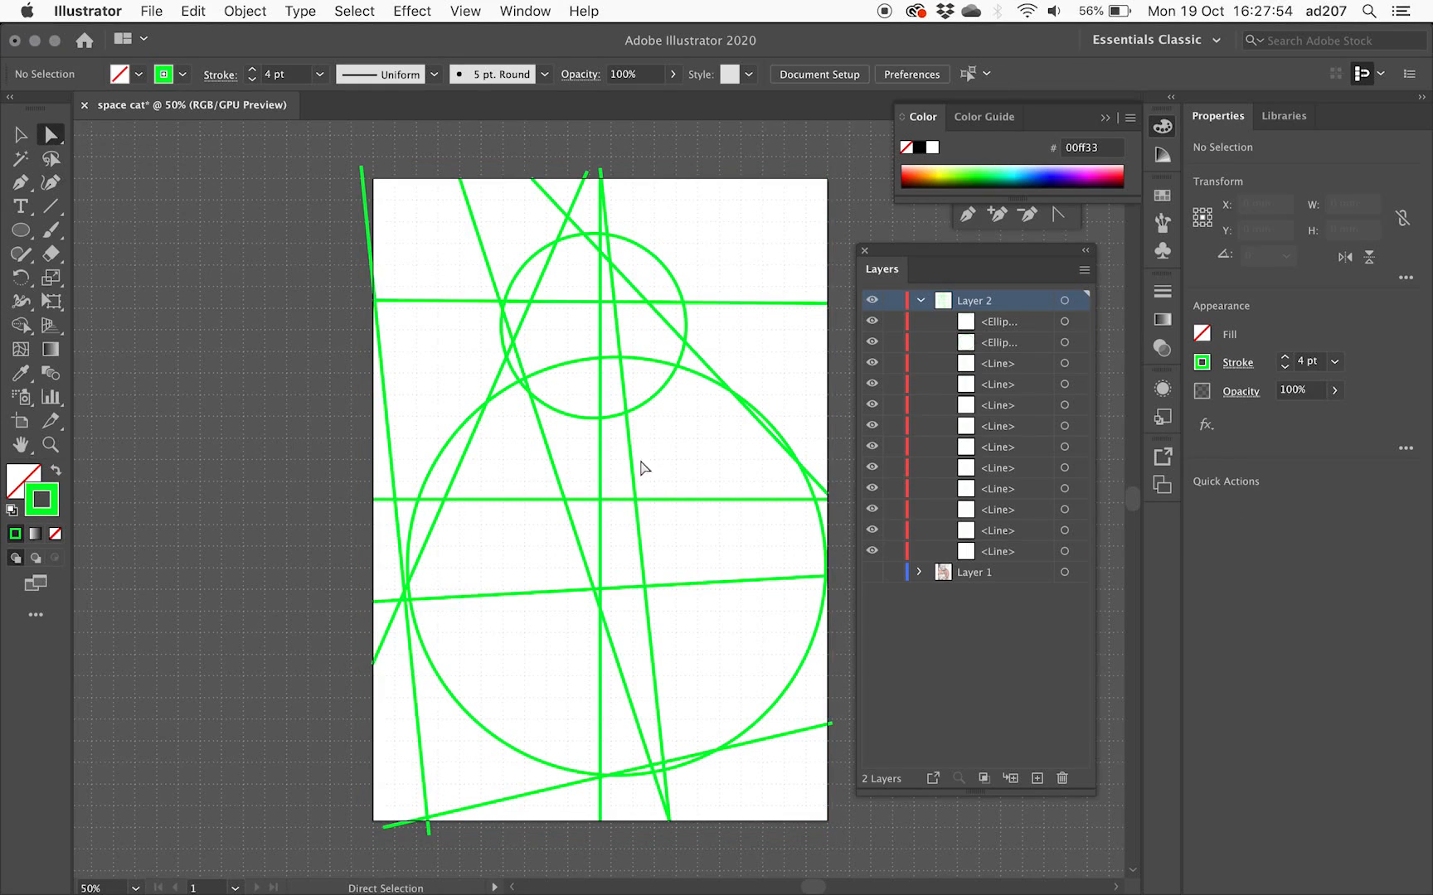
pyautogui.click(430, 837)
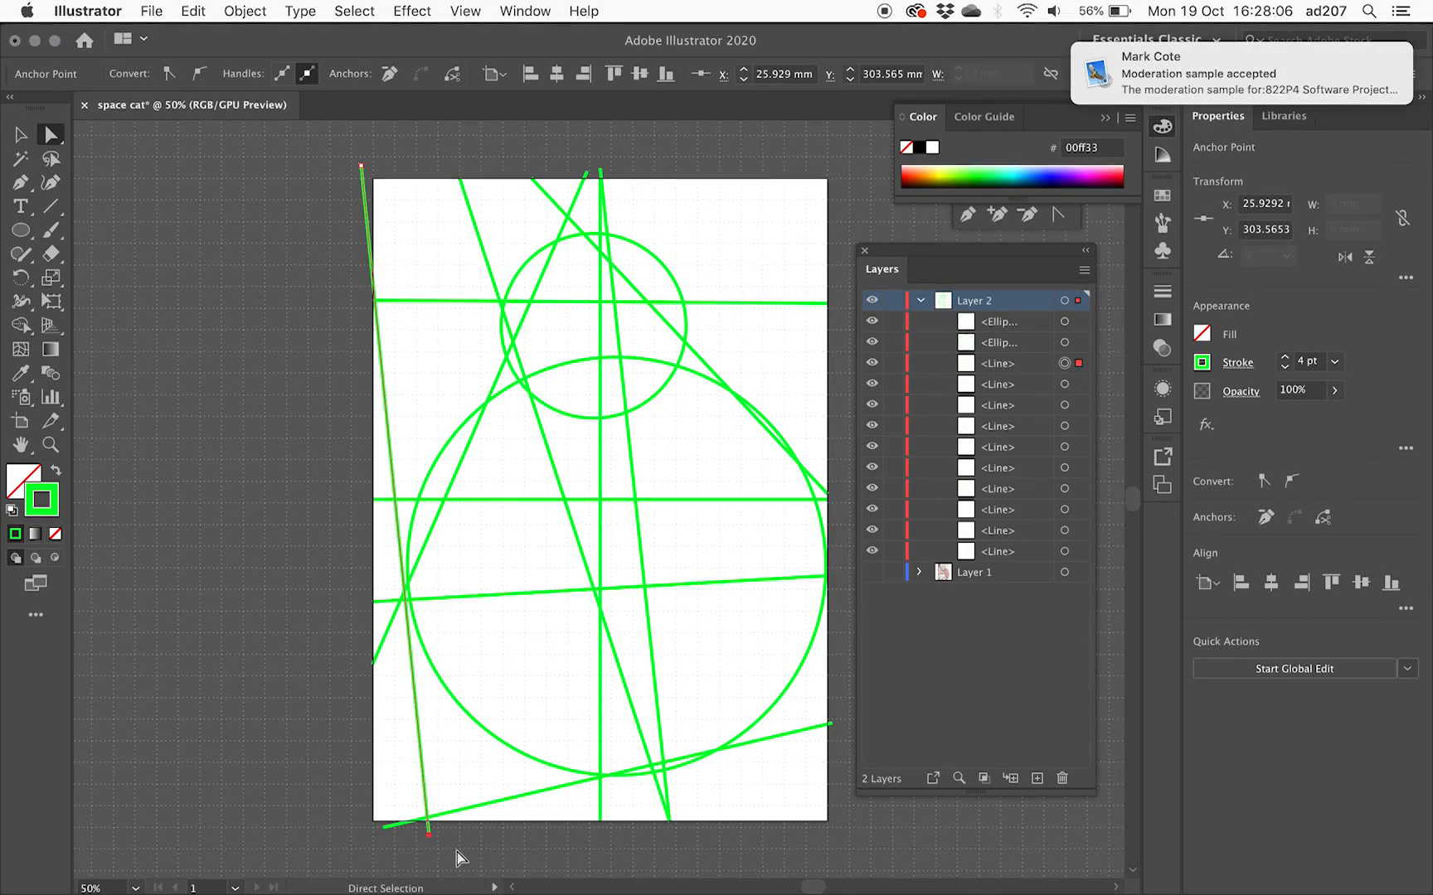
pyautogui.moveTo(427, 834)
pyautogui.mouseDown()
pyautogui.moveTo(427, 822)
pyautogui.moveTo(397, 824)
pyautogui.moveTo(412, 821)
pyautogui.mouseUp()
pyautogui.click(383, 828)
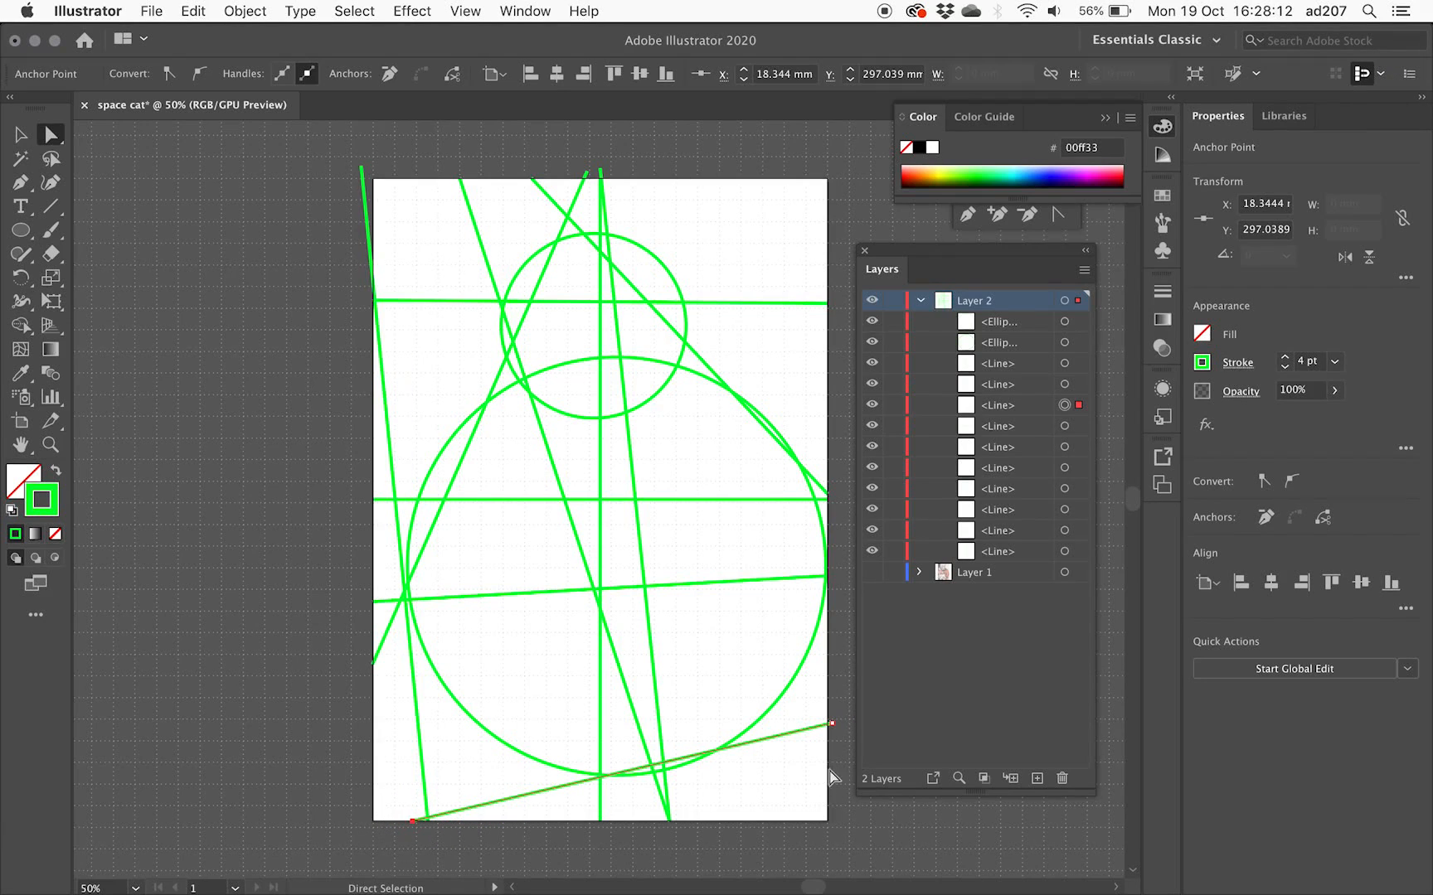
pyautogui.moveTo(831, 724); pyautogui.dragTo(825, 726)
# Pull the upper end of the case's left-edge line to the page's left edge and that of its right-edge line to the page top
pyautogui.moveTo(587, 172); pyautogui.dragTo(586, 175)
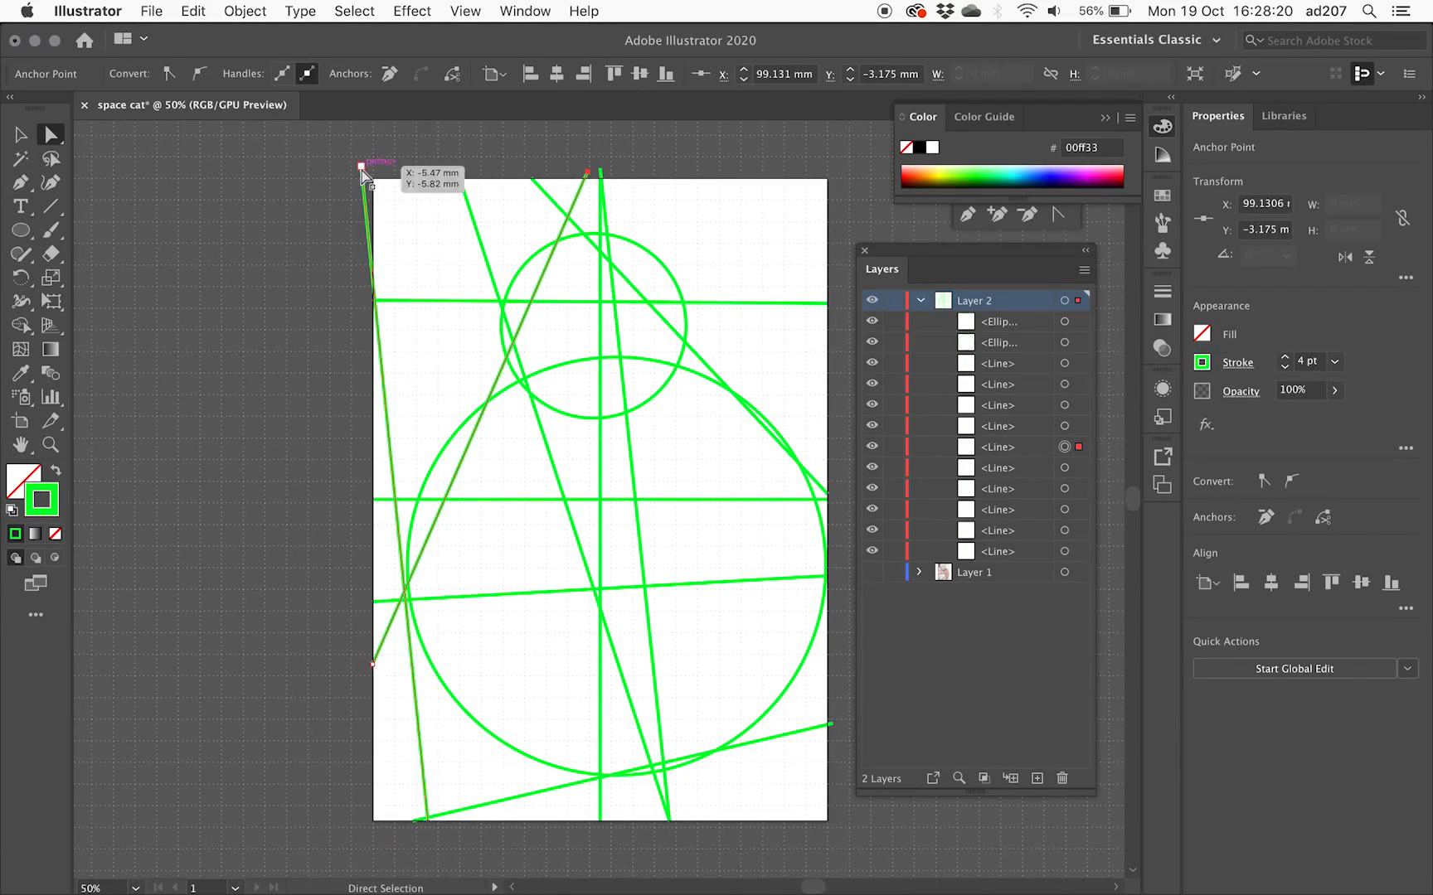
pyautogui.moveTo(361, 172); pyautogui.dragTo(373, 282)
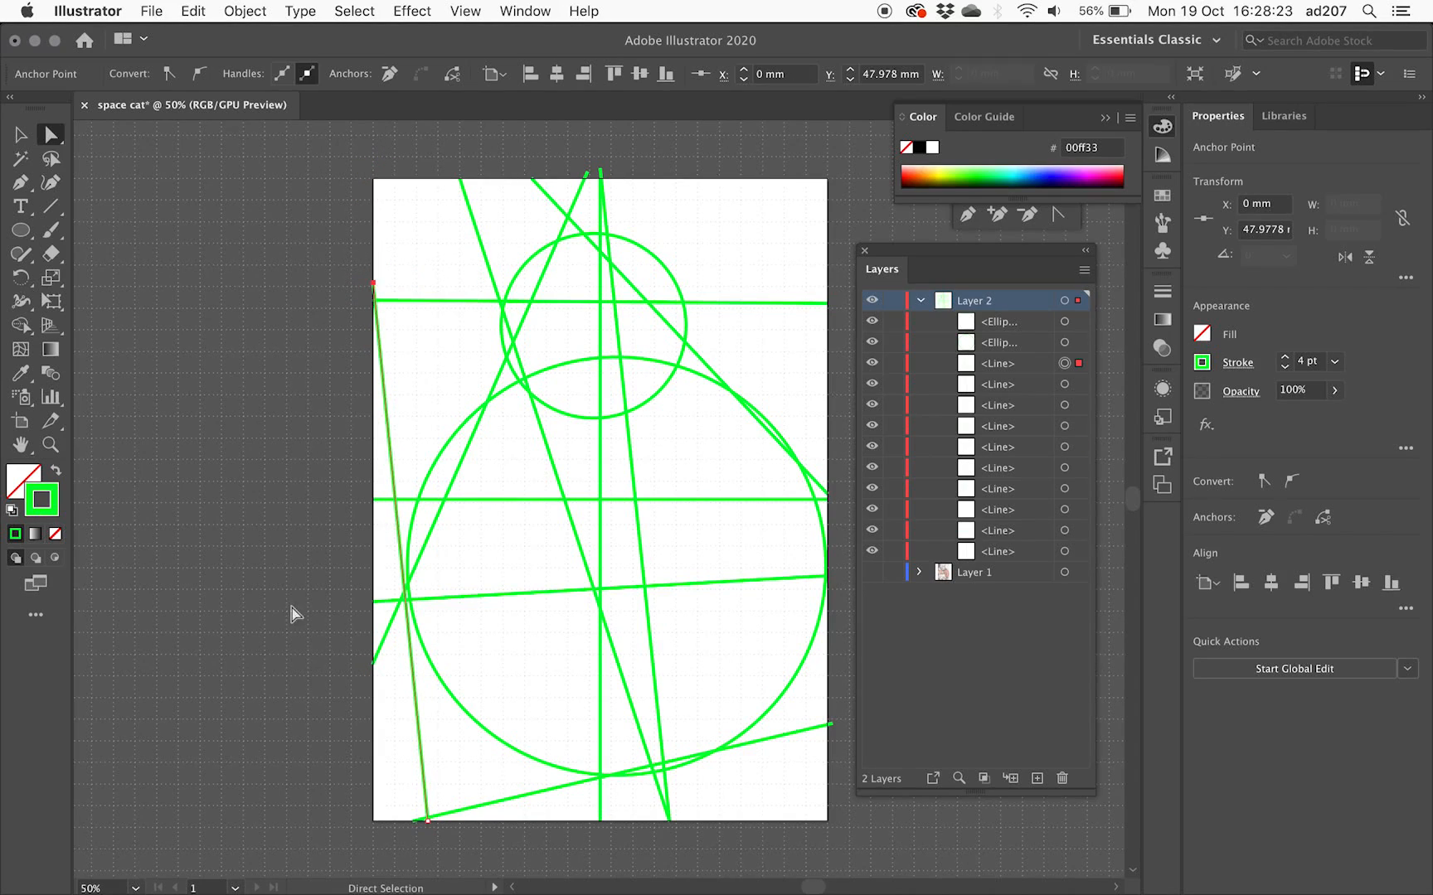
pyautogui.click(307, 694)
pyautogui.moveTo(586, 174); pyautogui.dragTo(601, 179)
pyautogui.click(601, 168)
pyautogui.click(636, 172)
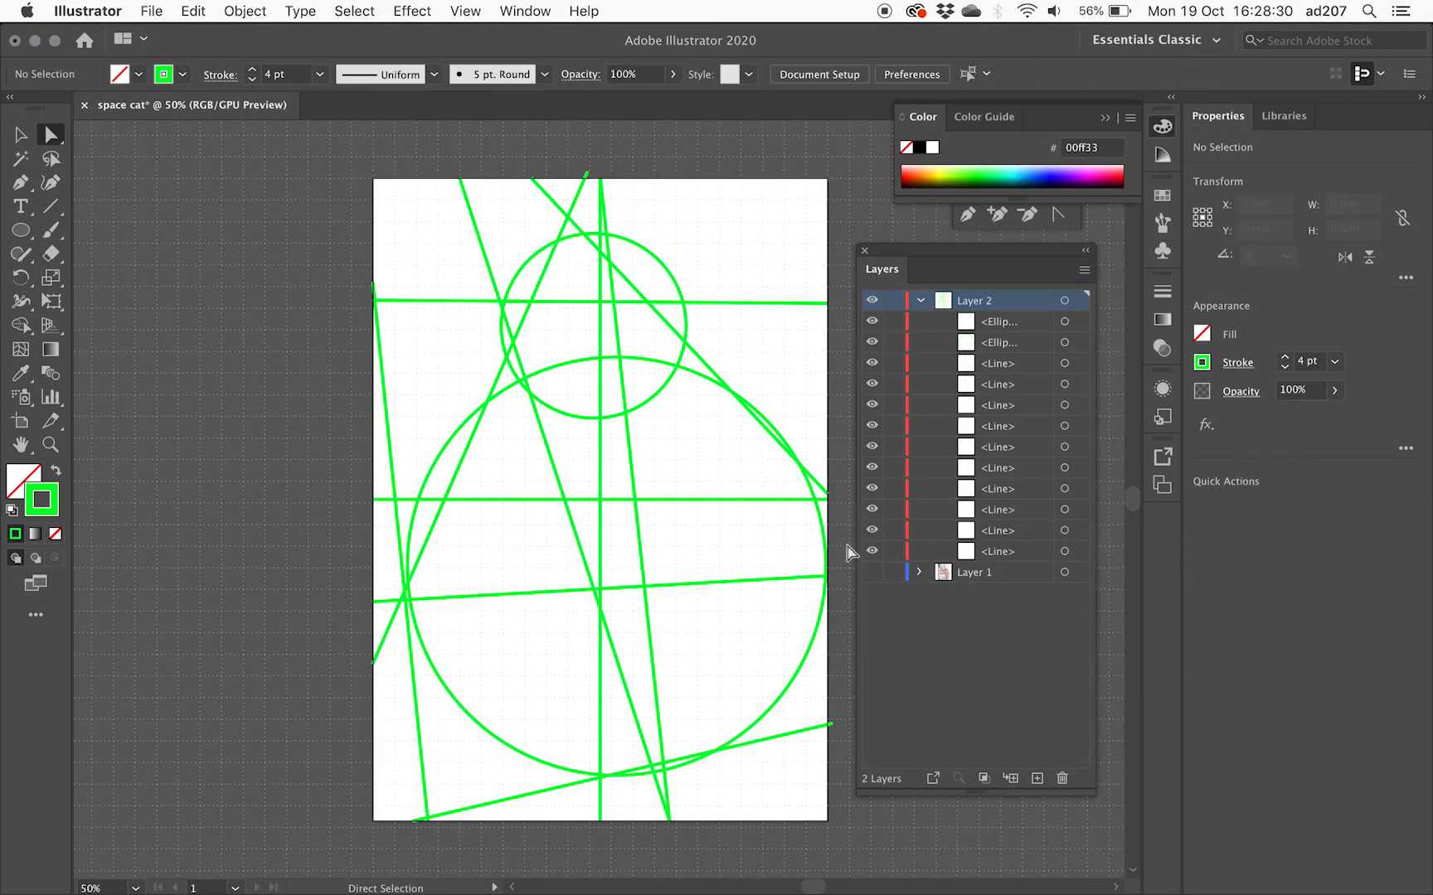
# Show Layer 1 with the cat image again, collapse Layer 2 and add a new layer above it
pyautogui.click(871, 572)
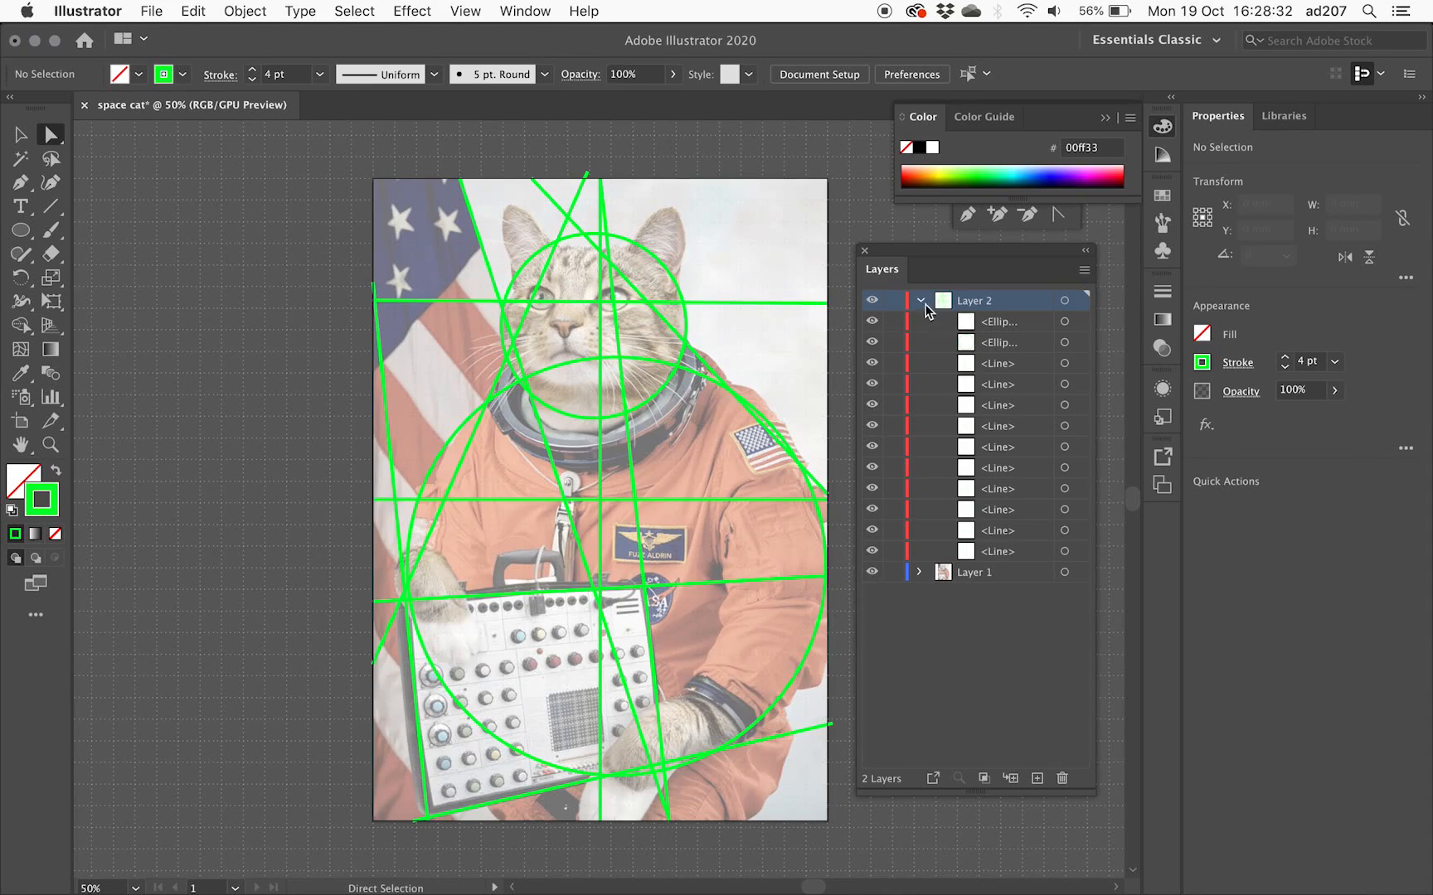
pyautogui.click(921, 302)
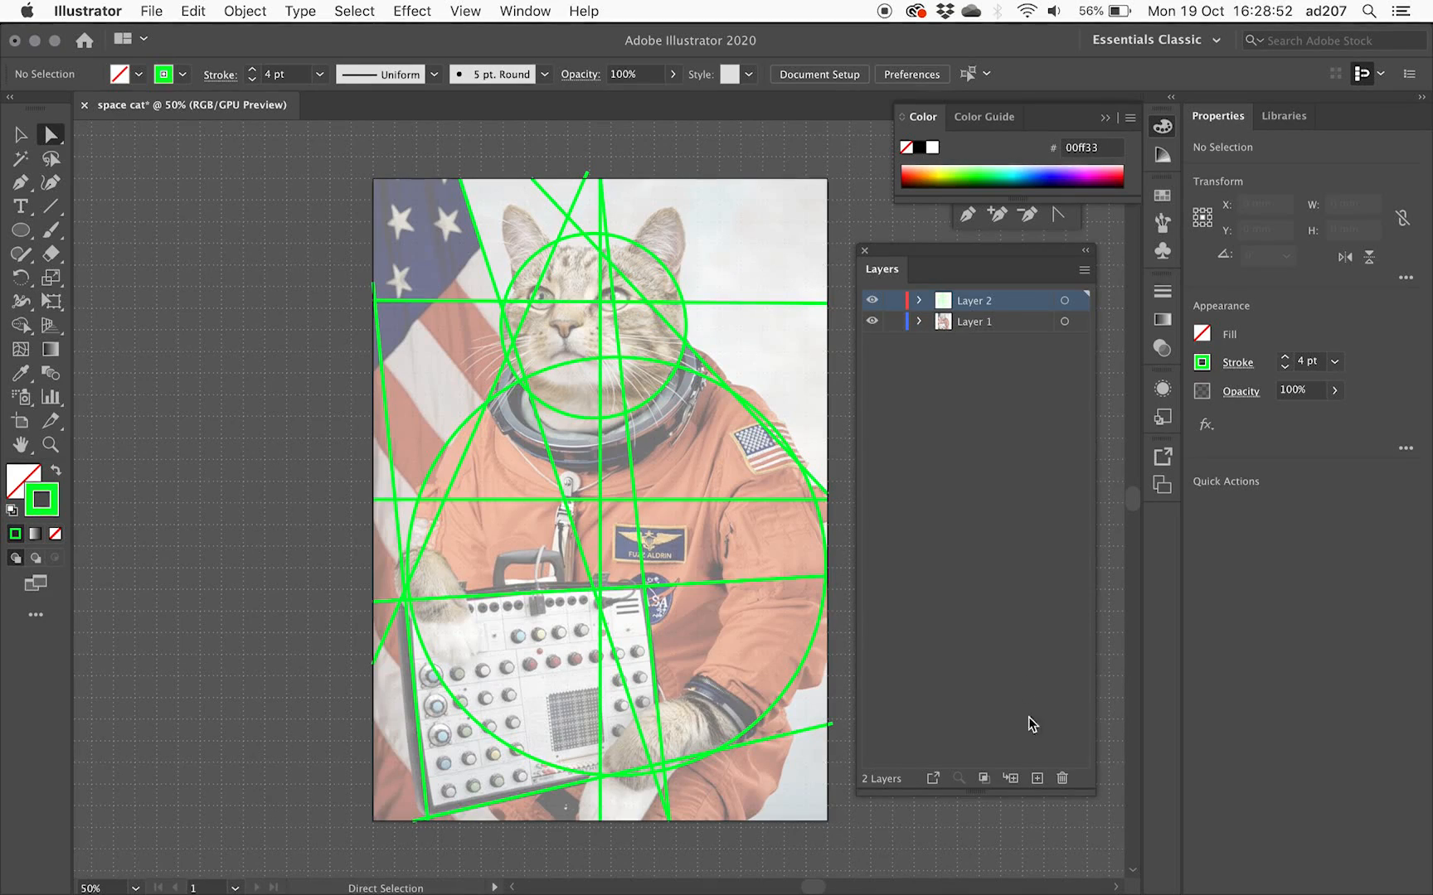
pyautogui.click(1033, 784)
pyautogui.moveTo(1032, 787); pyautogui.dragTo(1043, 409)
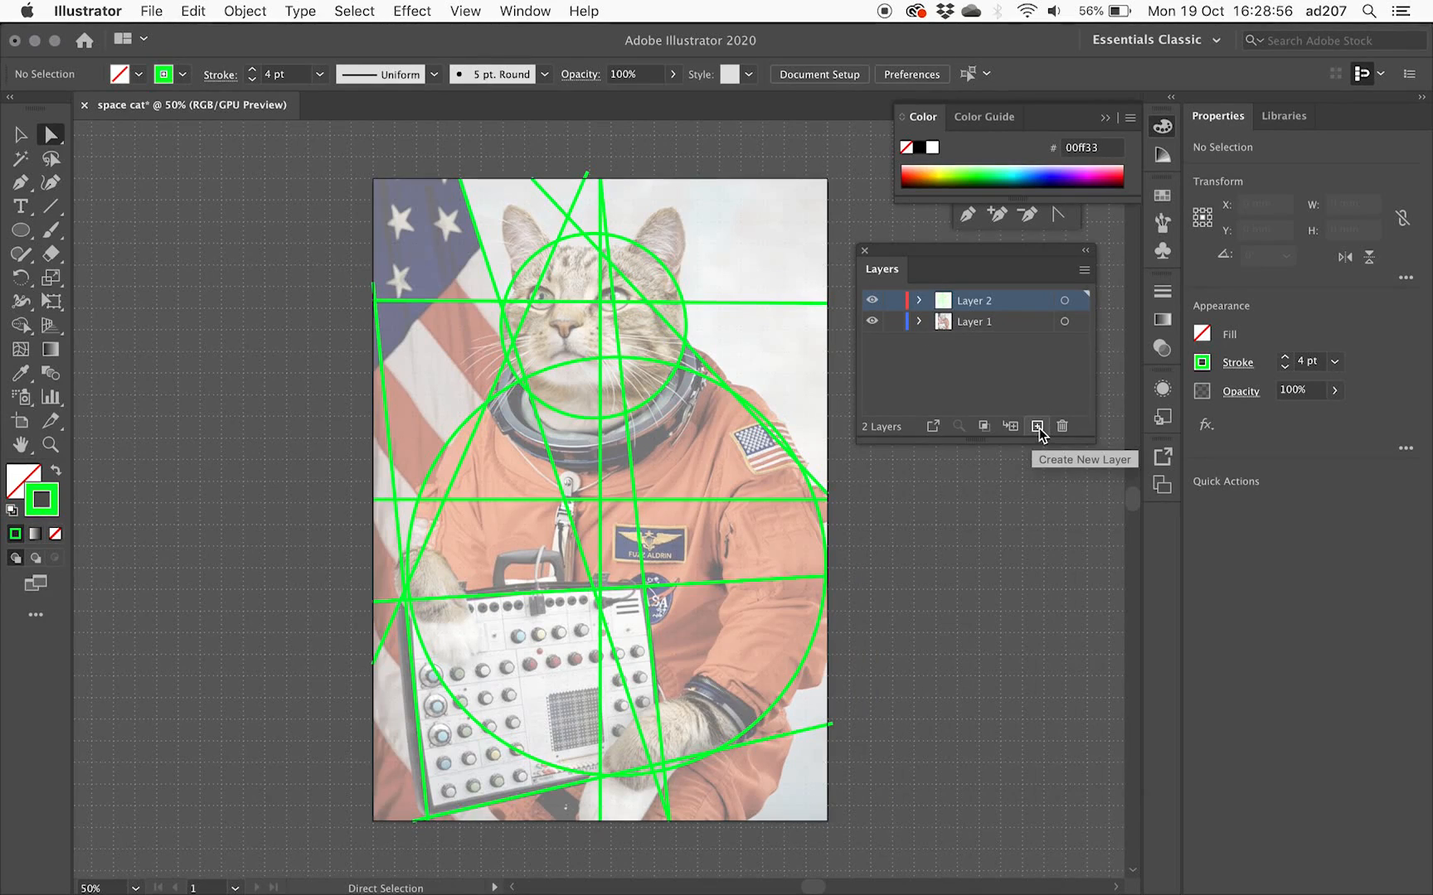
pyautogui.click(1036, 427)
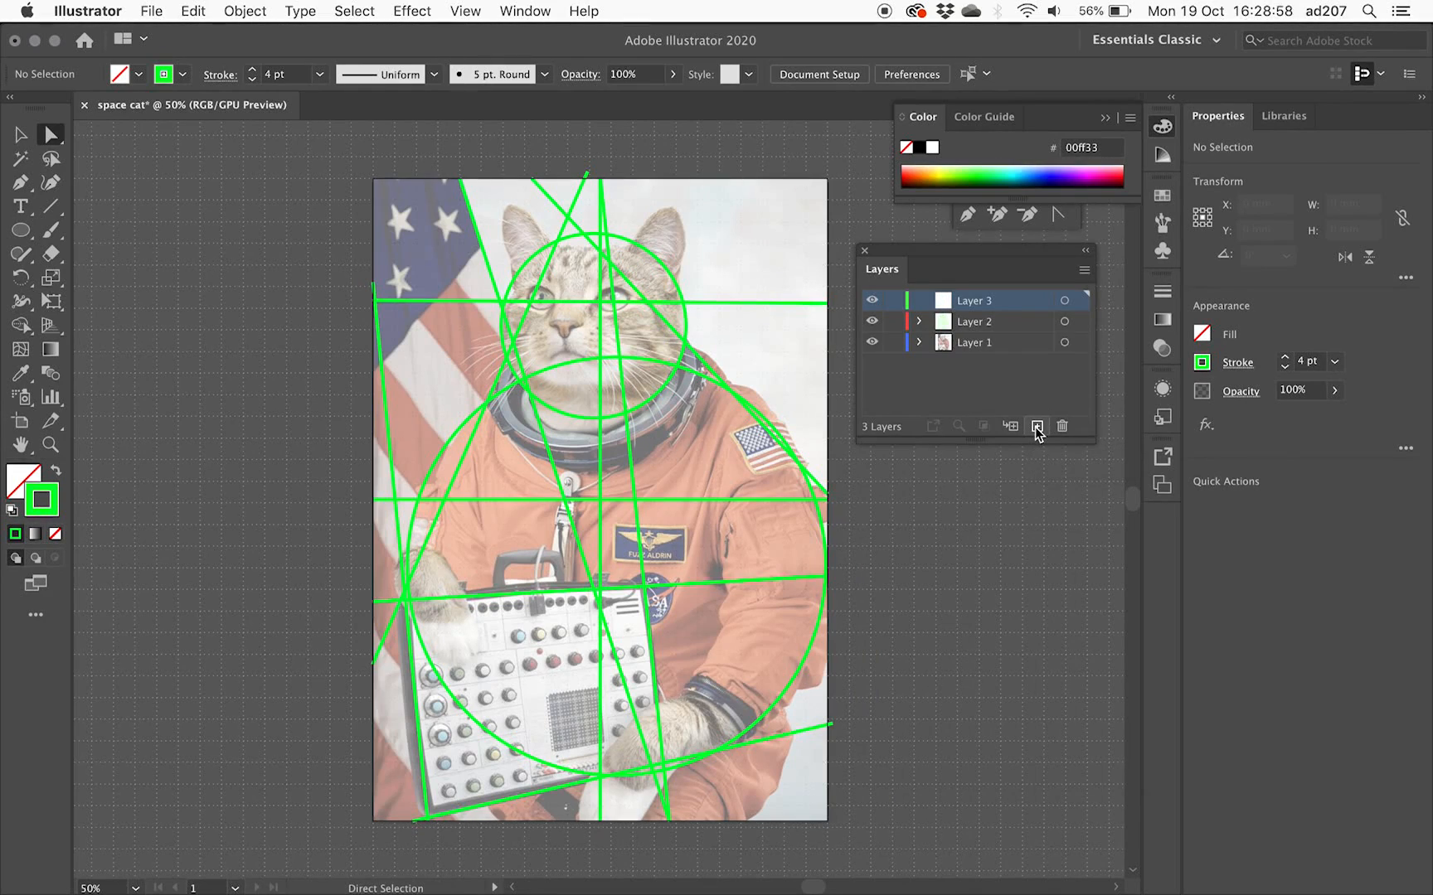
# Move both ellipses and all the lines from Layer 2 into the new Layer 3
pyautogui.click(919, 321)
pyautogui.moveTo(980, 447); pyautogui.dragTo(992, 694)
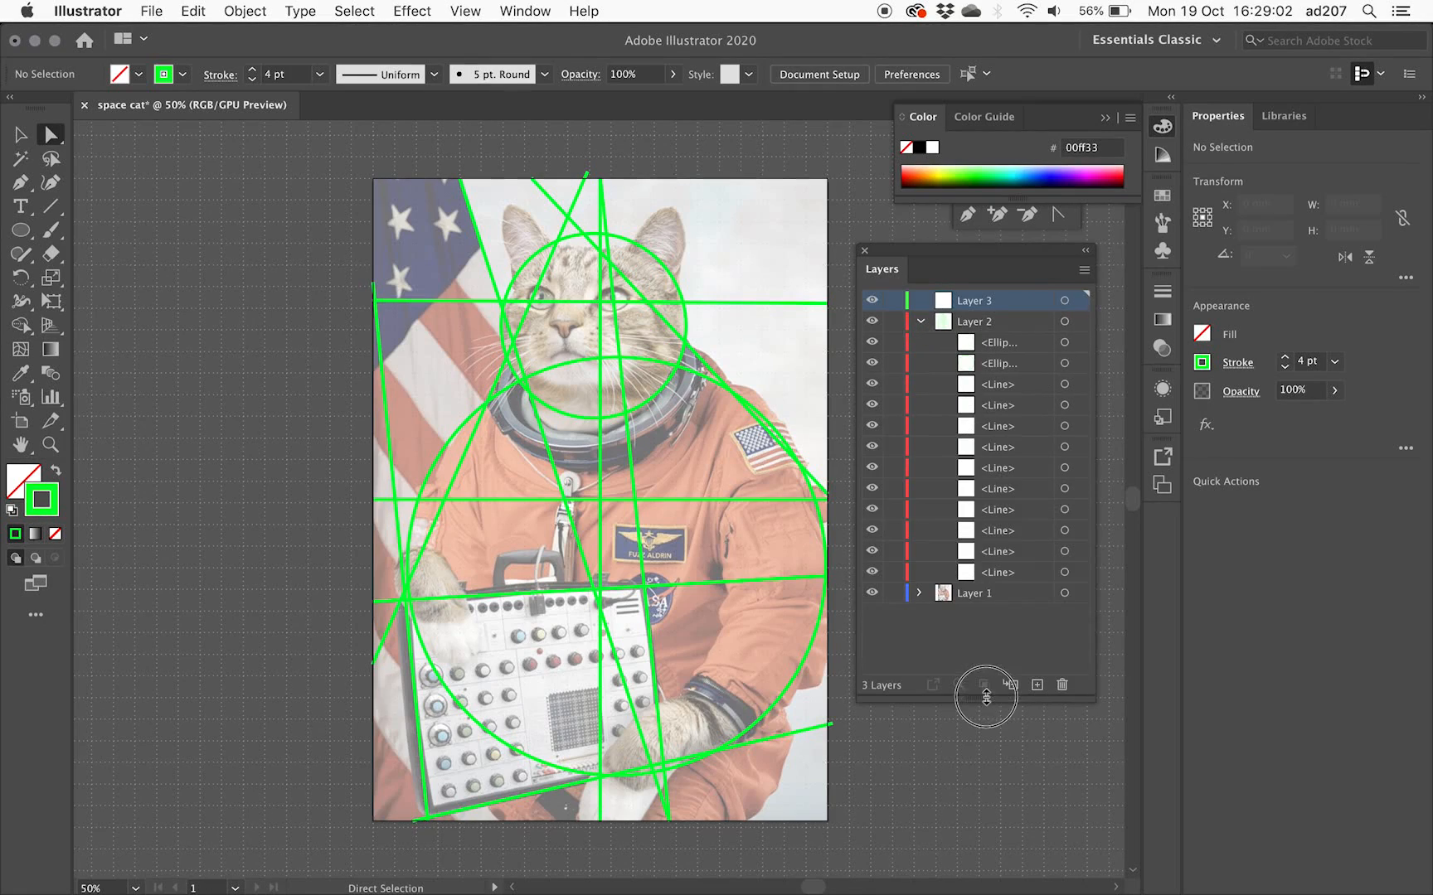
pyautogui.click(1017, 571)
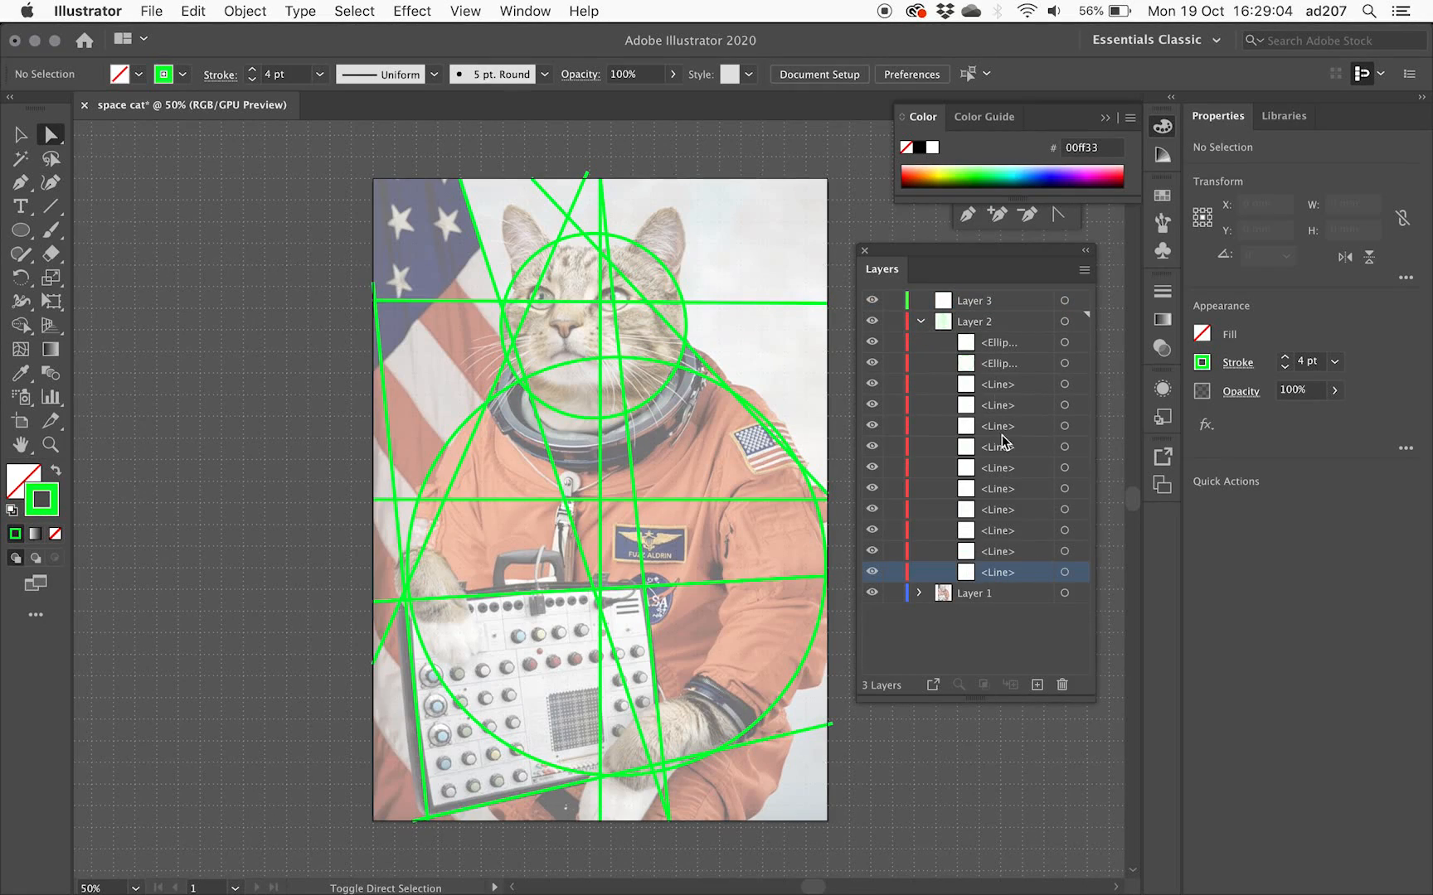
pyautogui.keyDown('shift'); pyautogui.click(995, 345); pyautogui.keyUp('shift')
pyautogui.moveTo(996, 348); pyautogui.dragTo(973, 301)
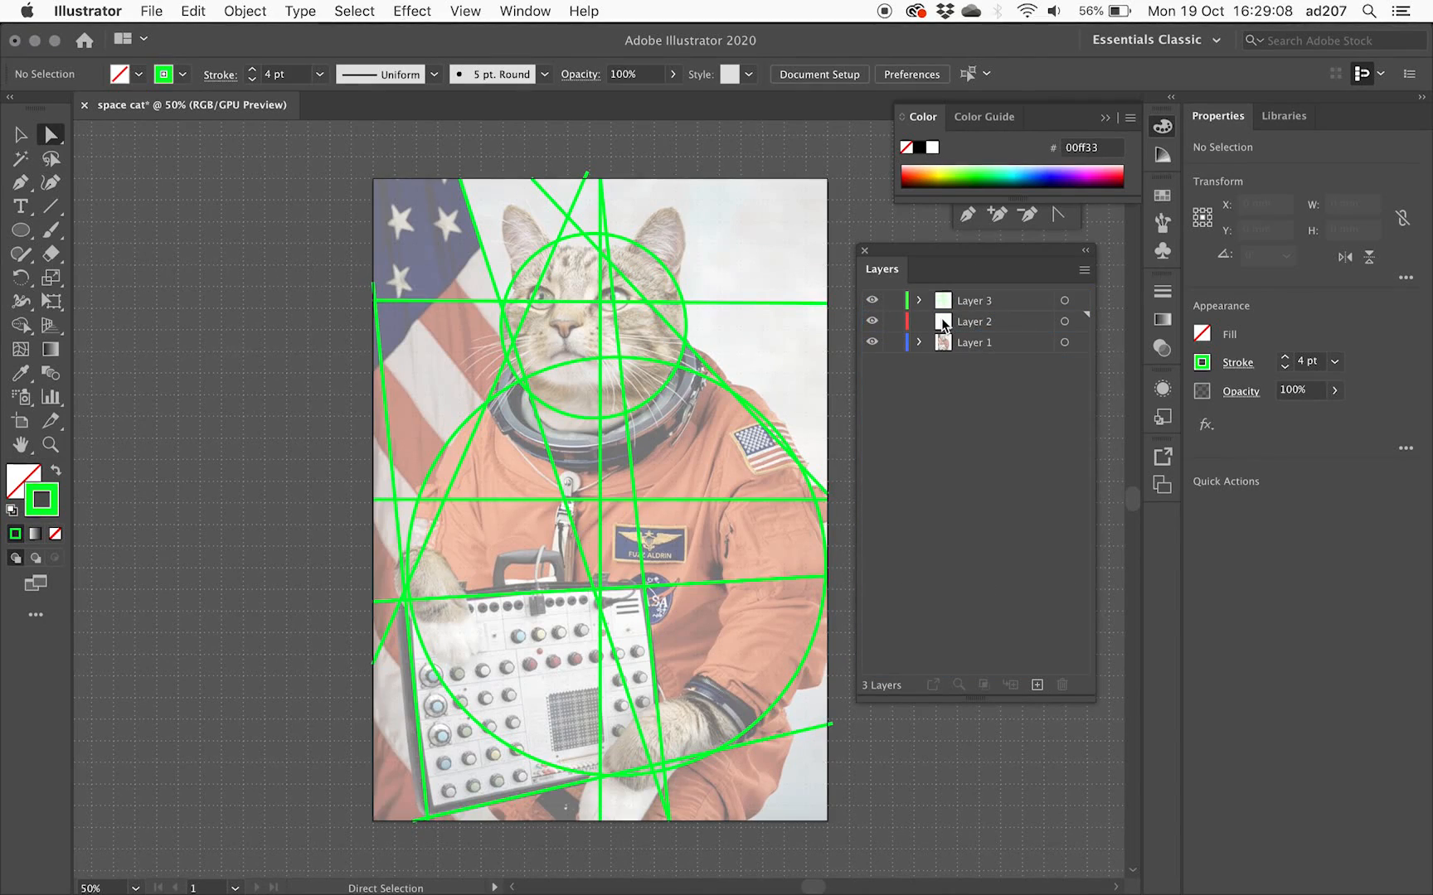
# Delete the emptied Layer 2
pyautogui.click(872, 321)
pyautogui.click(1002, 329)
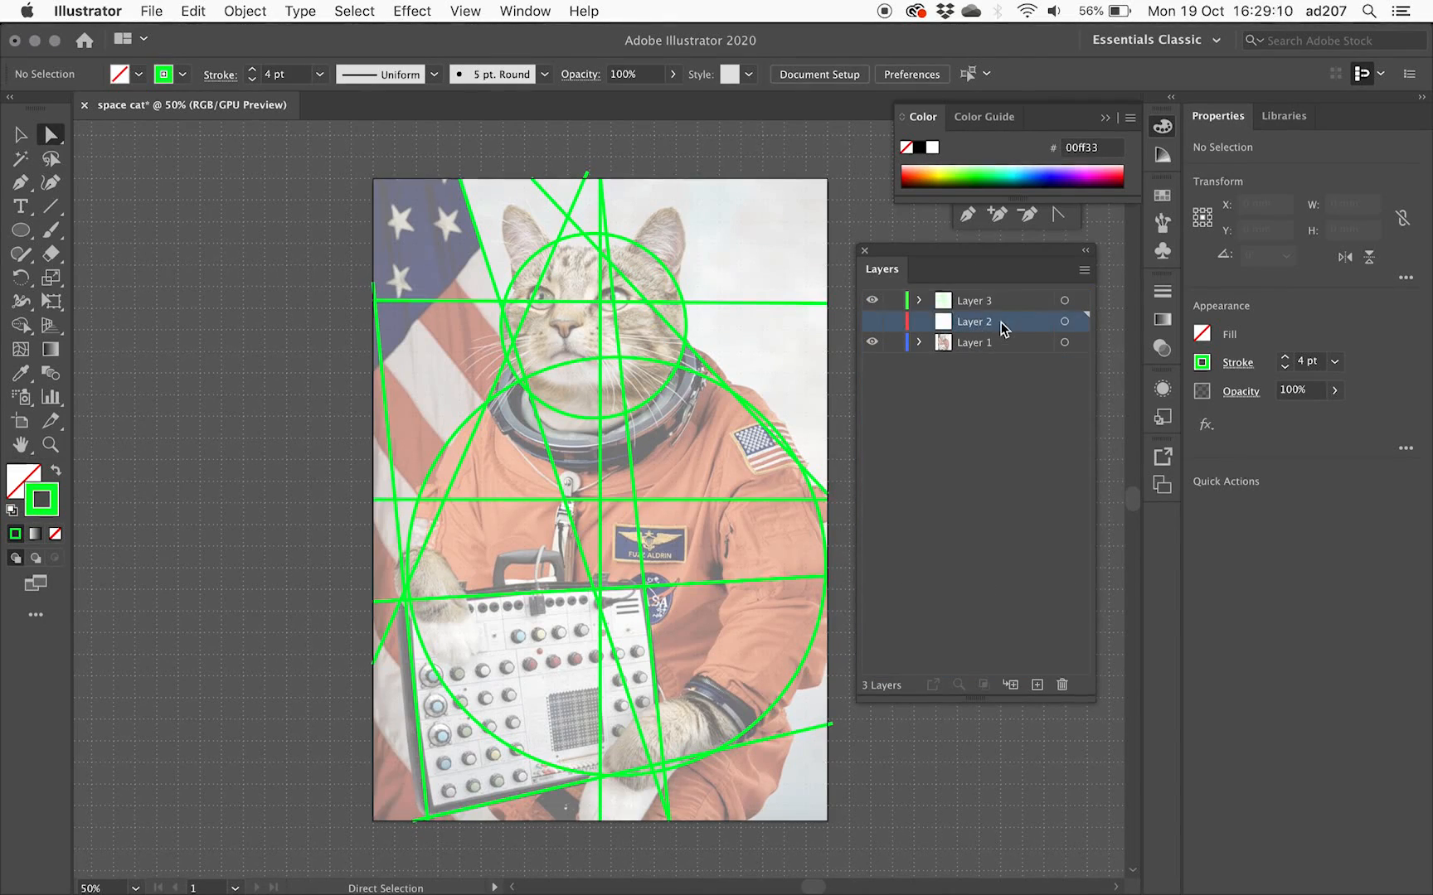
pyautogui.click(1062, 684)
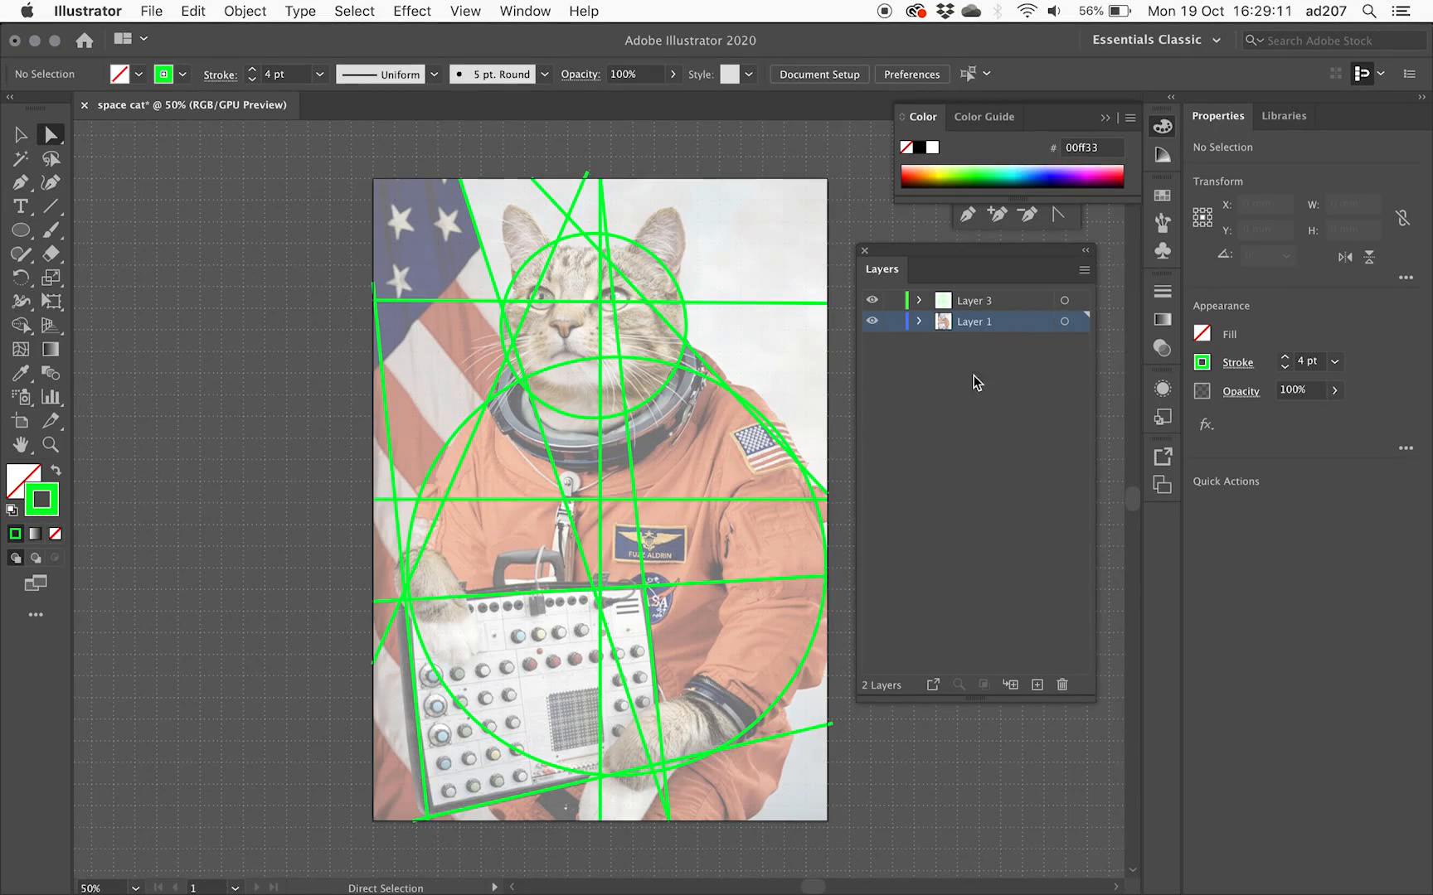
# Rename Layer 1 as "space cat" and Layer 3 as "grid"
pyautogui.doubleClick(976, 321)
pyautogui.write('spa')
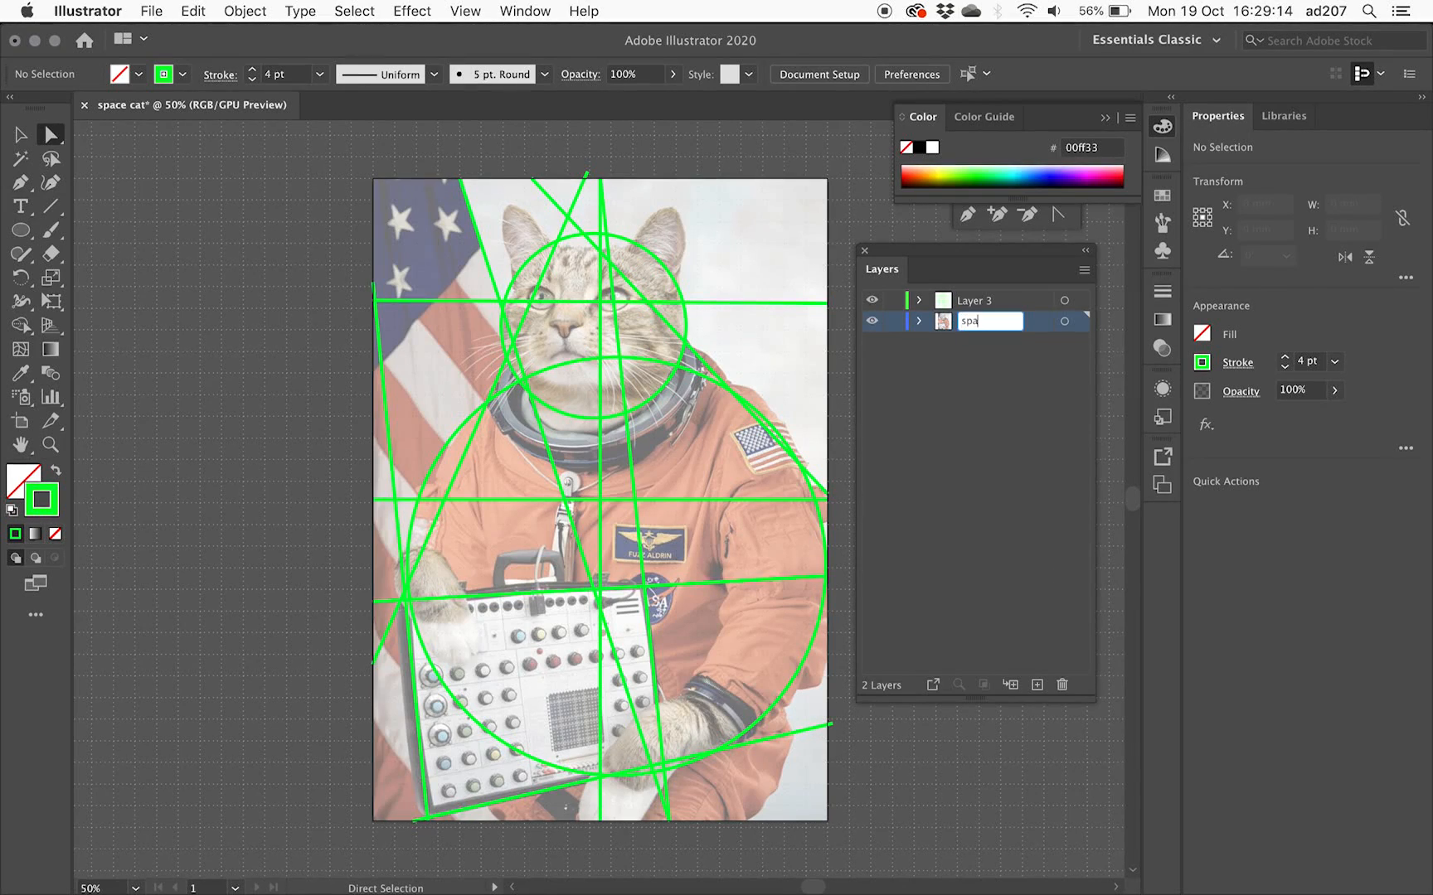
pyautogui.write('ce cat')
pyautogui.doubleClick(978, 299)
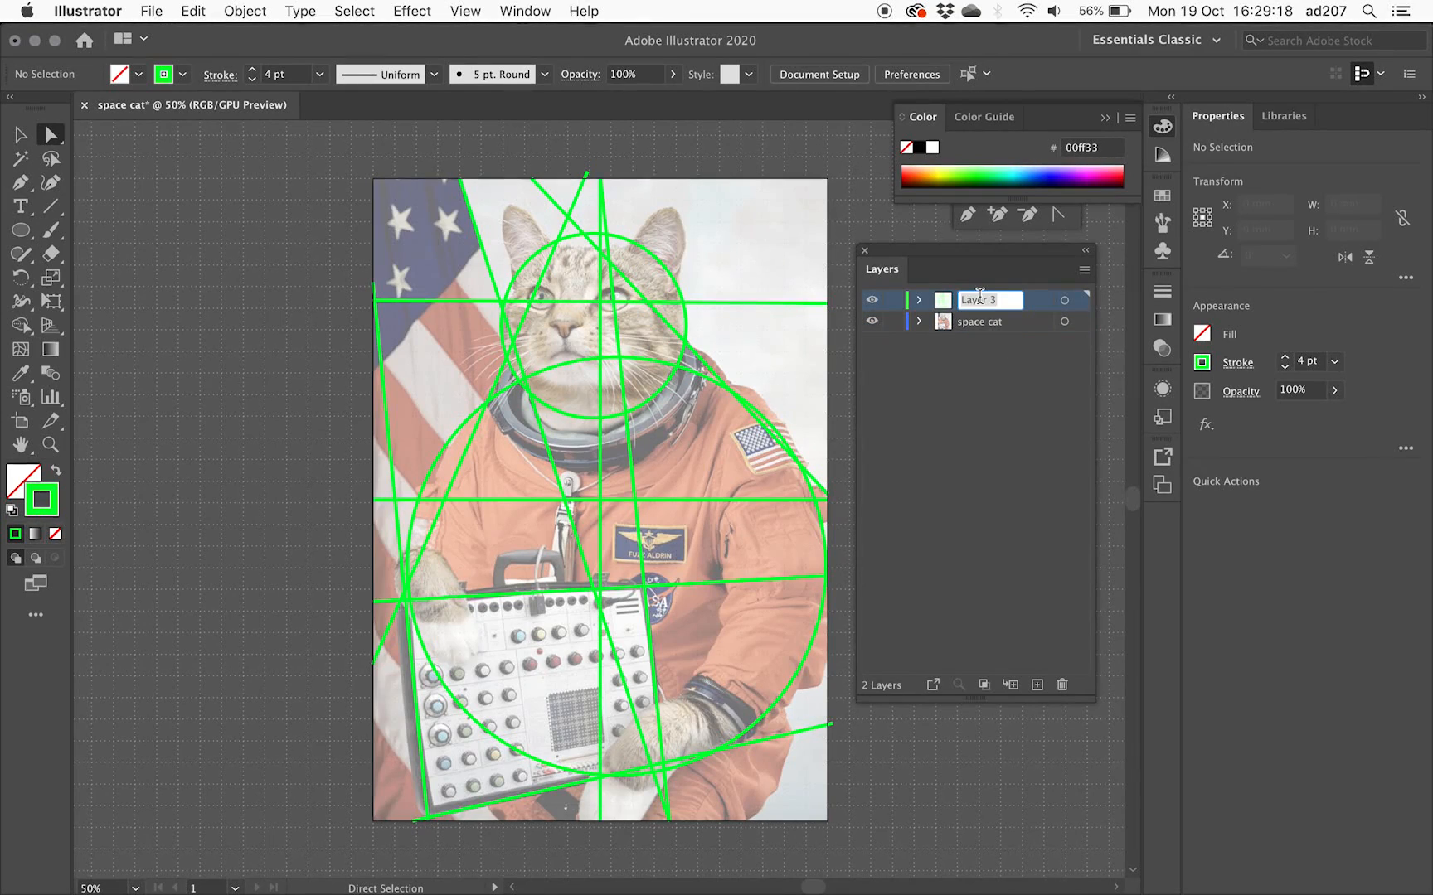
pyautogui.write('grid')
pyautogui.click(967, 390)
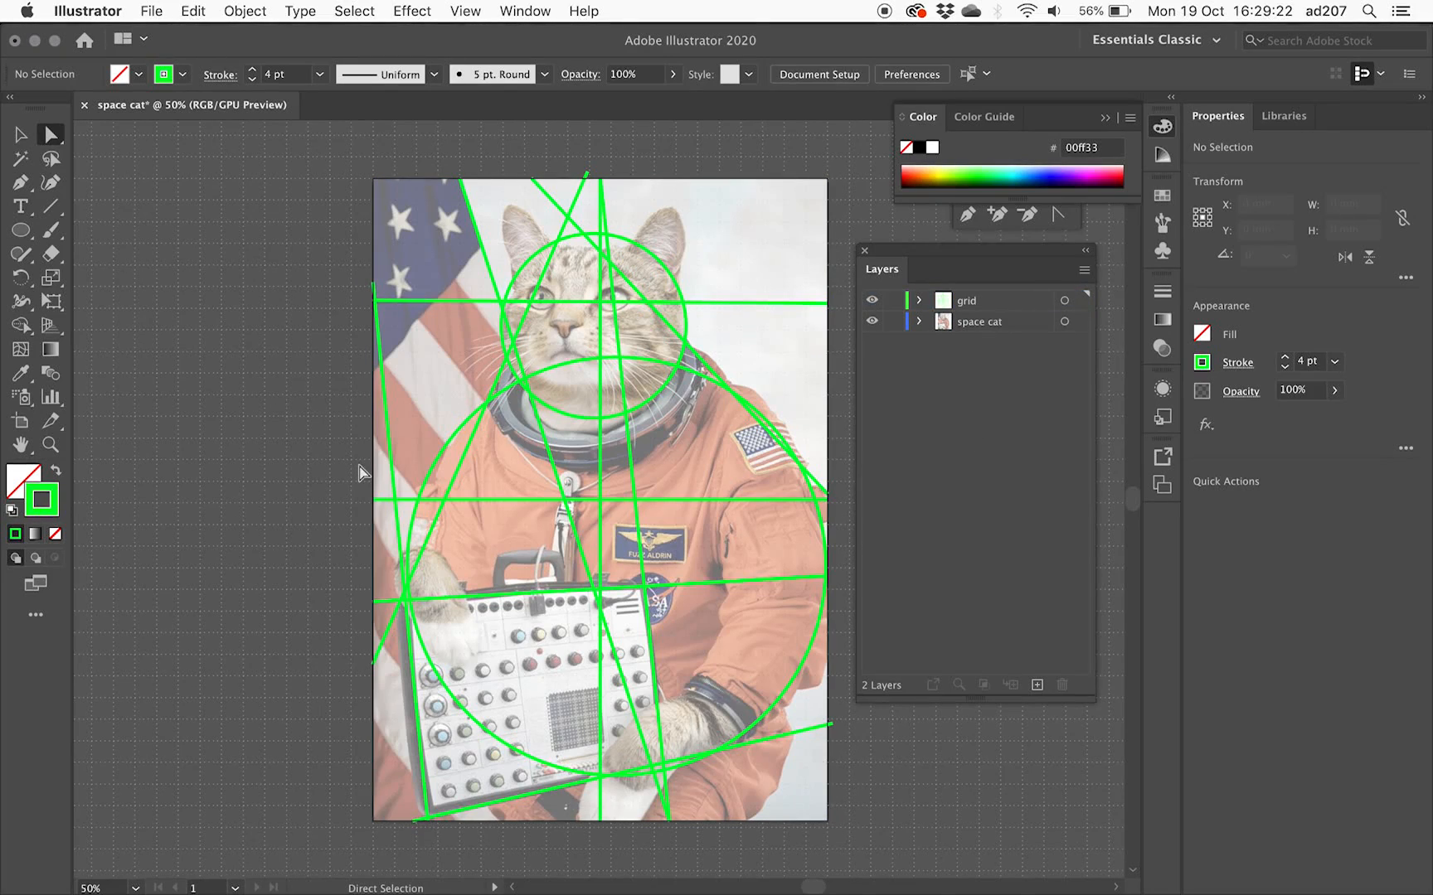
# Save the document to the Desktop as space cat.ai in Adobe Illustrator format with the Illustrator 2020 options
pyautogui.click(155, 9)
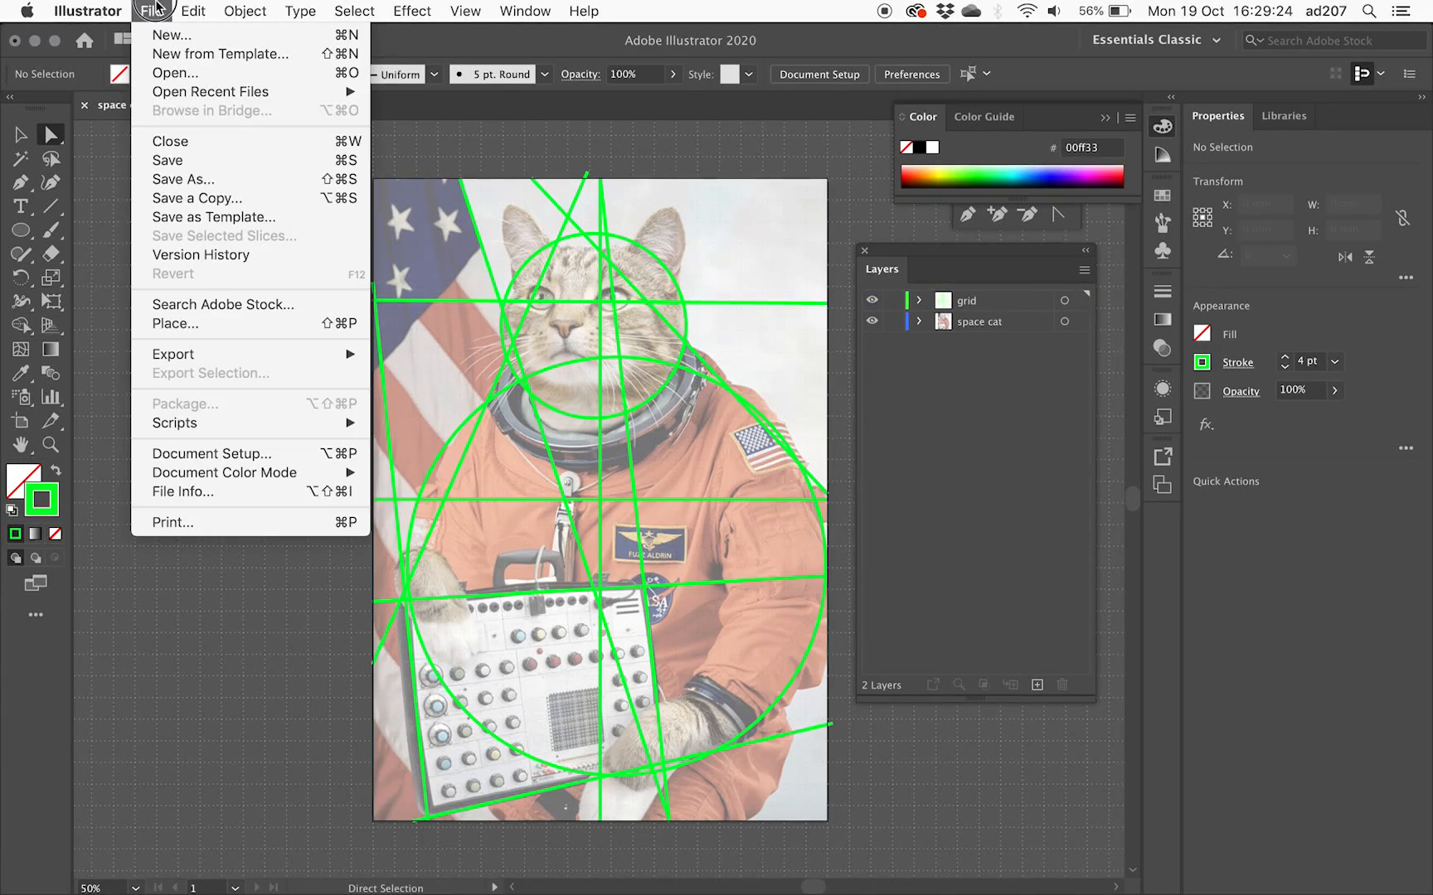
pyautogui.click(176, 160)
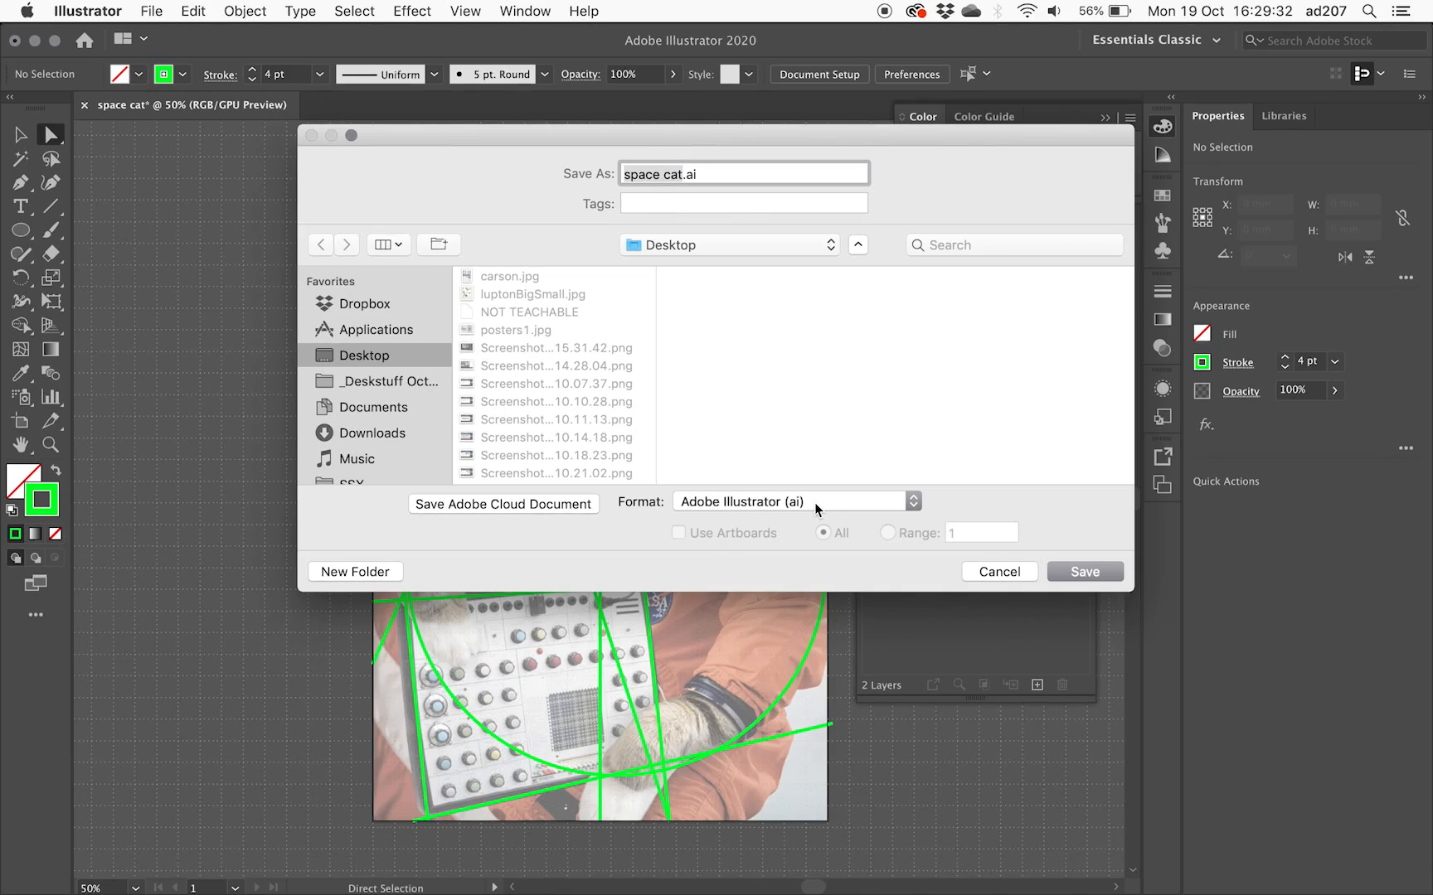
pyautogui.click(1086, 571)
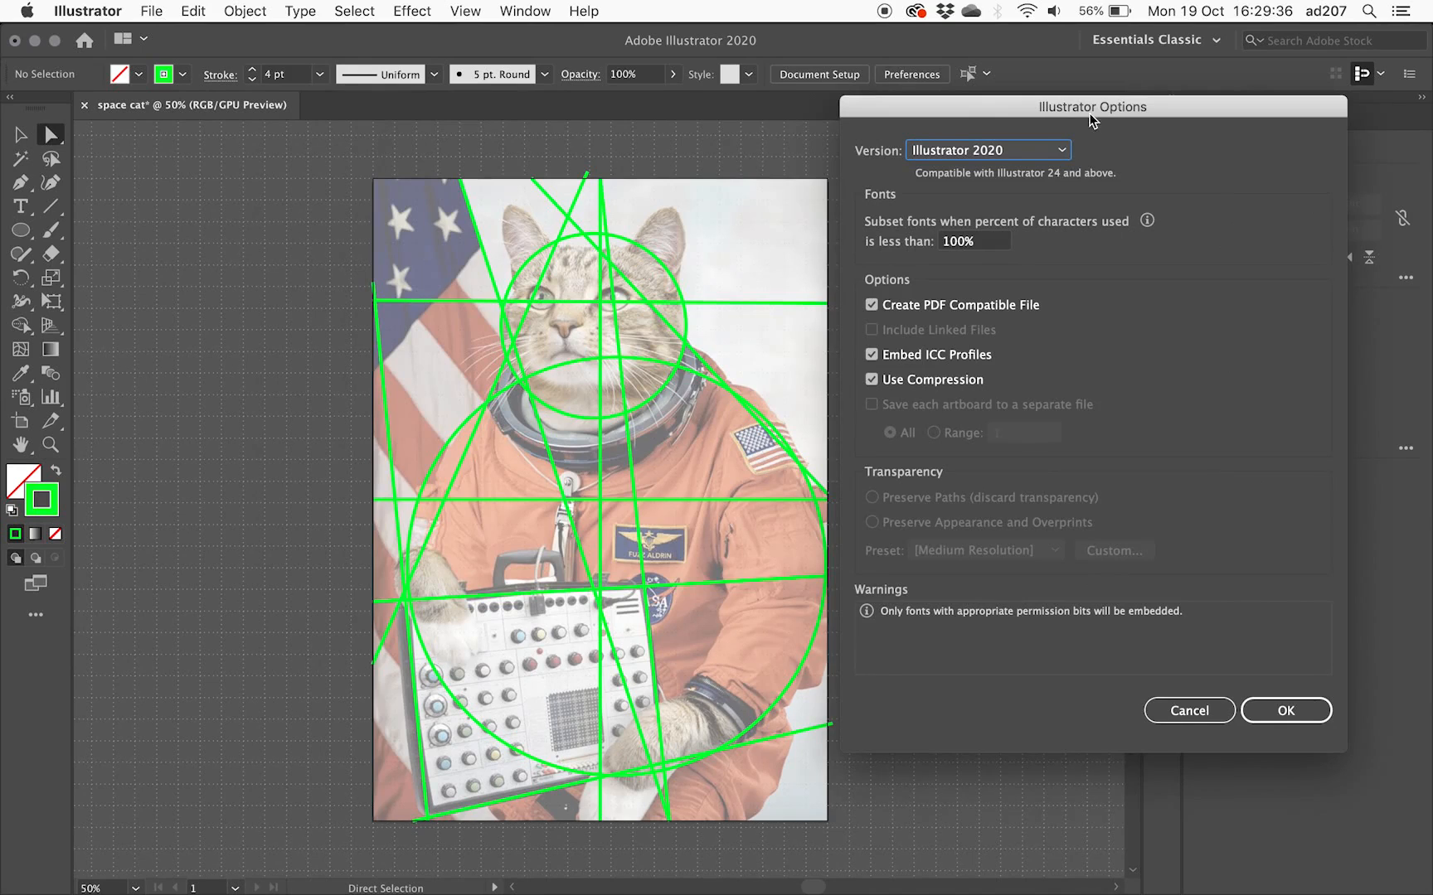
pyautogui.moveTo(1092, 121); pyautogui.dragTo(696, 154)
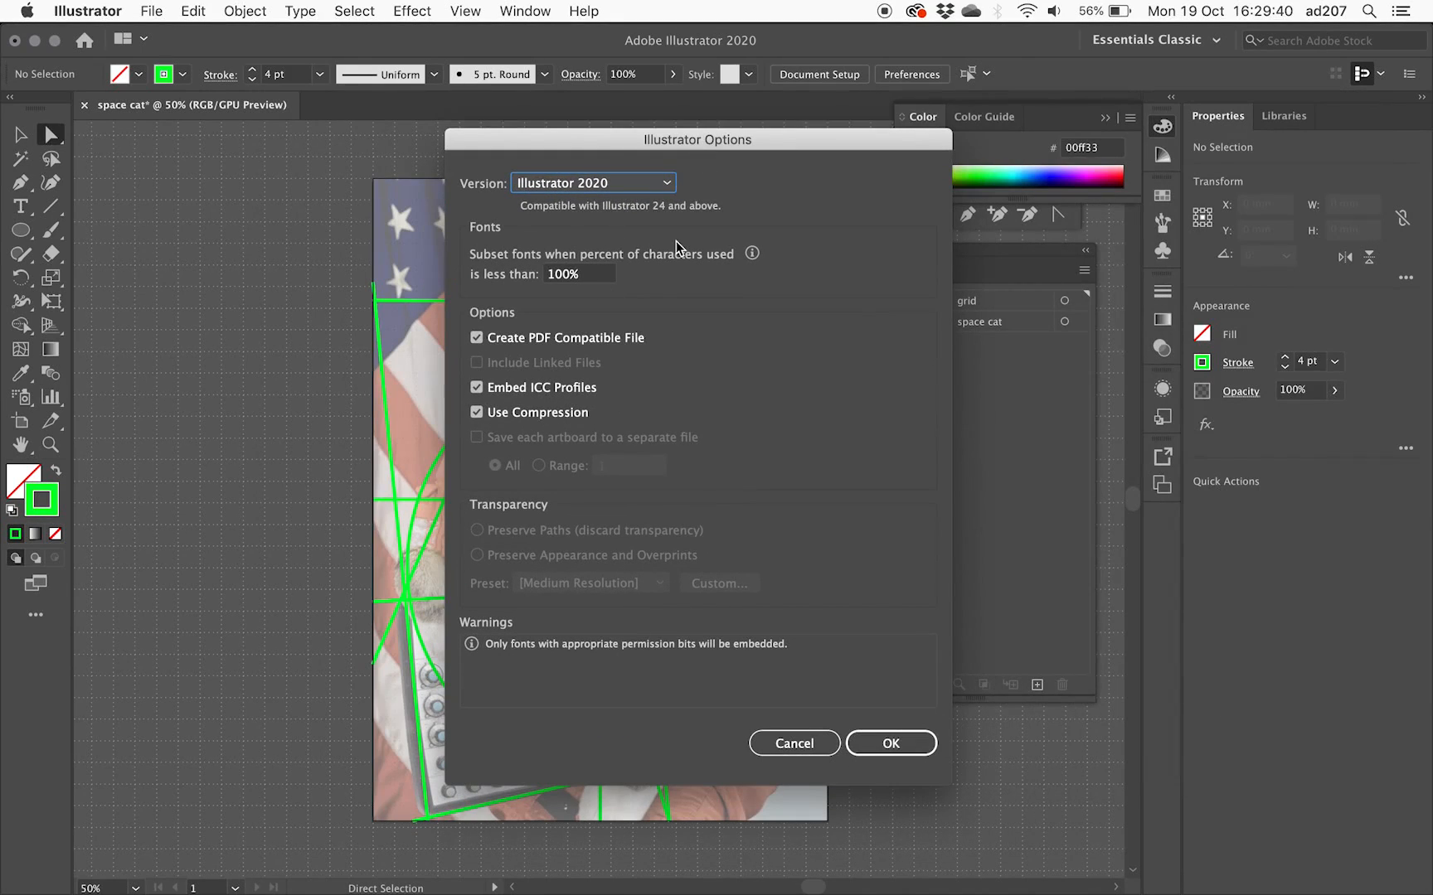
pyautogui.click(884, 746)
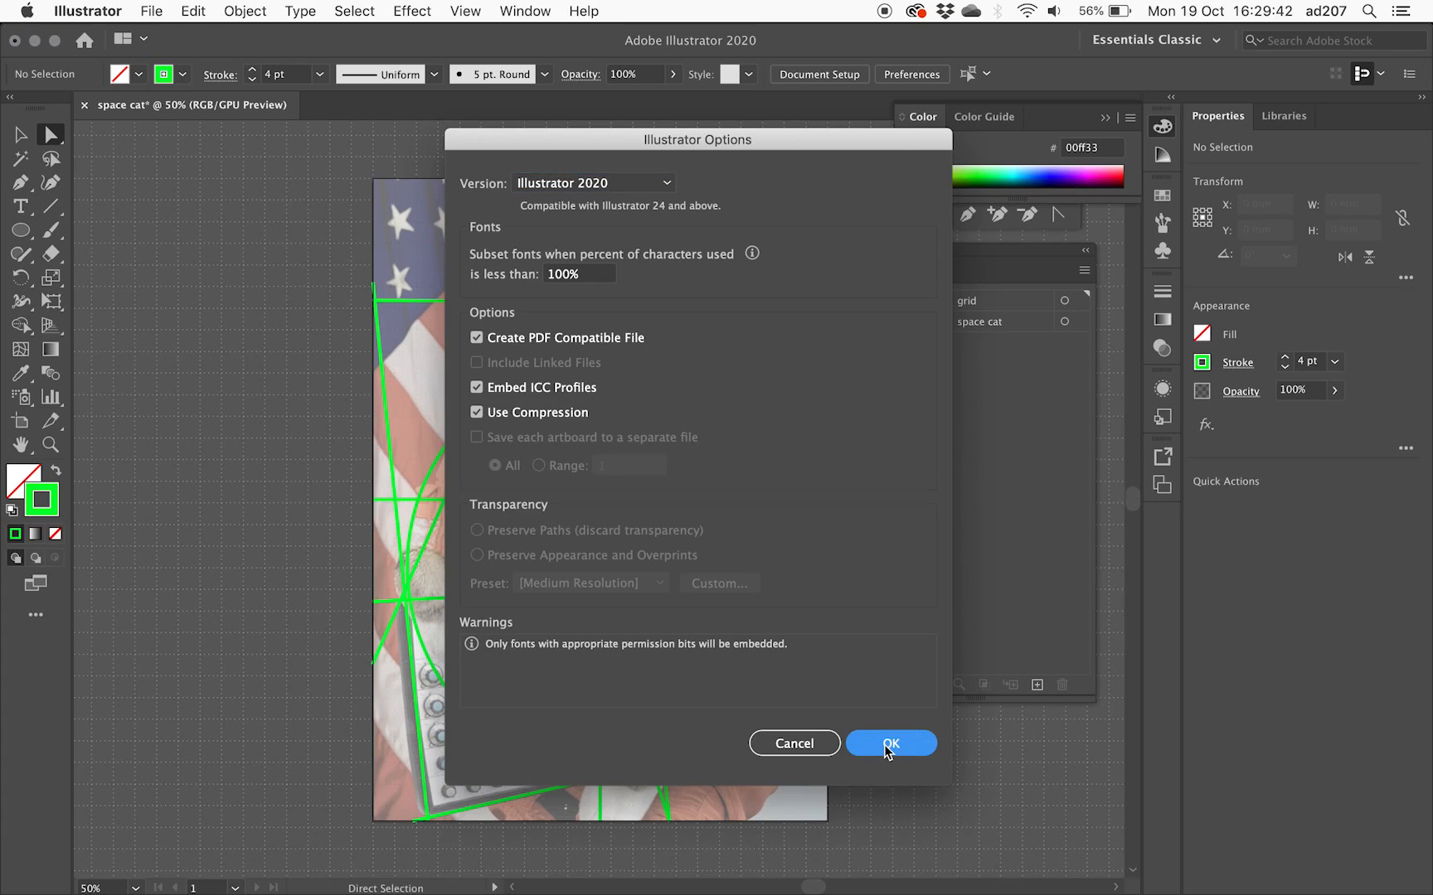
pyautogui.click(152, 14)
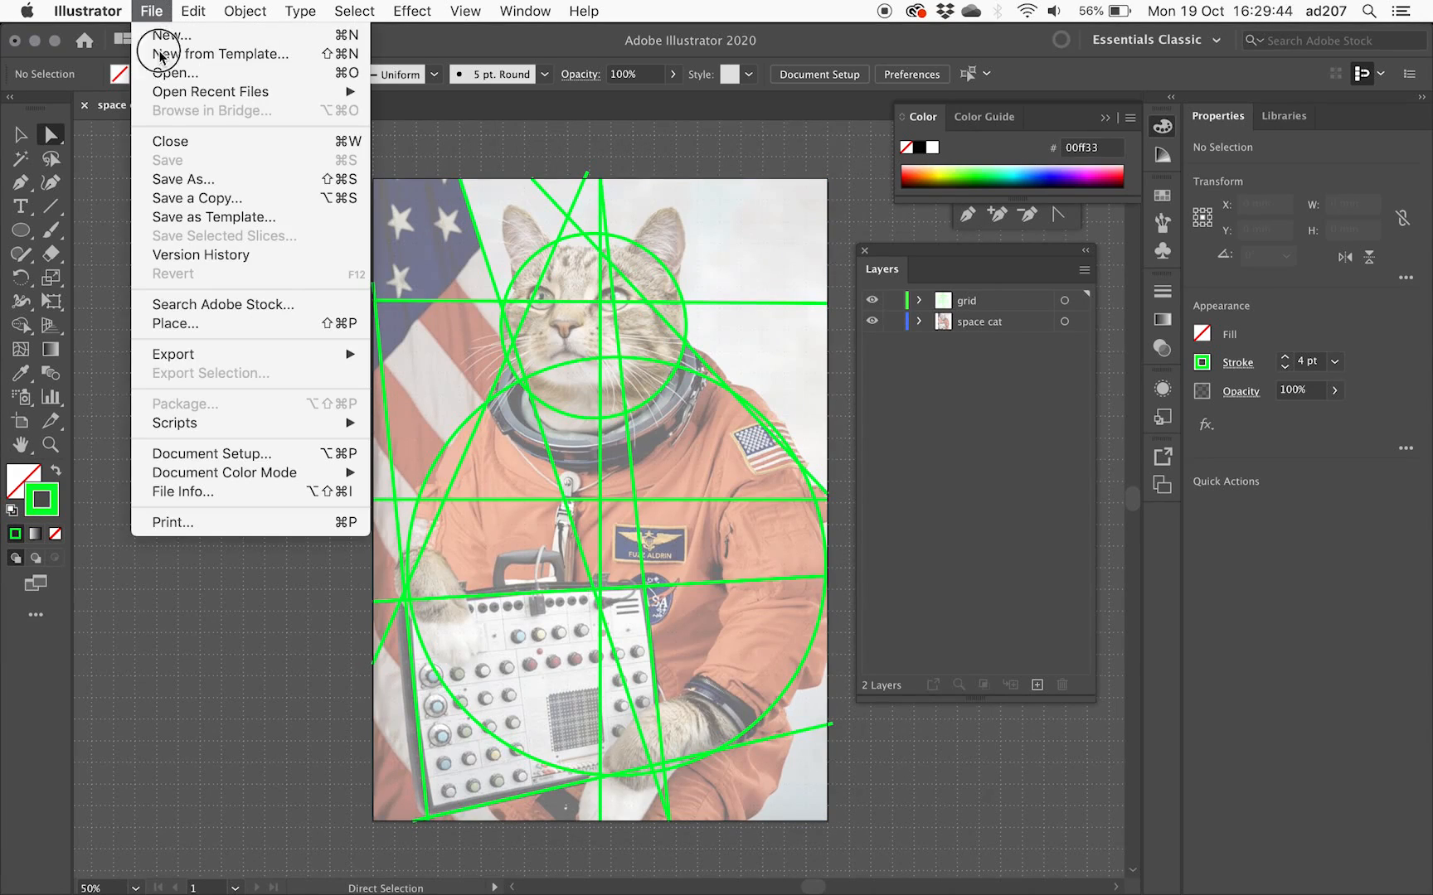
pyautogui.click(179, 183)
pyautogui.click(697, 500)
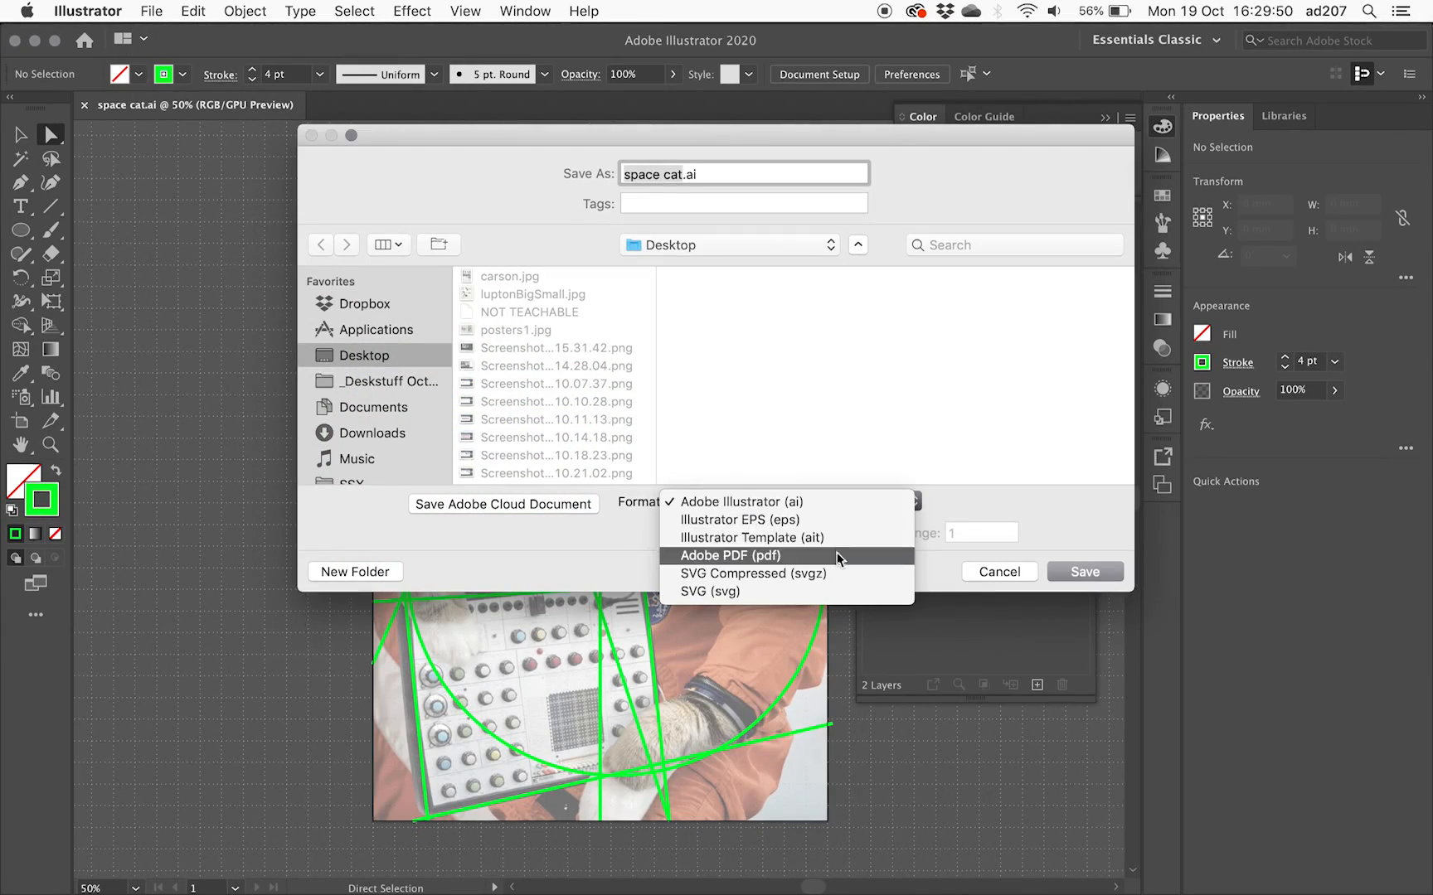
pyautogui.click(602, 566)
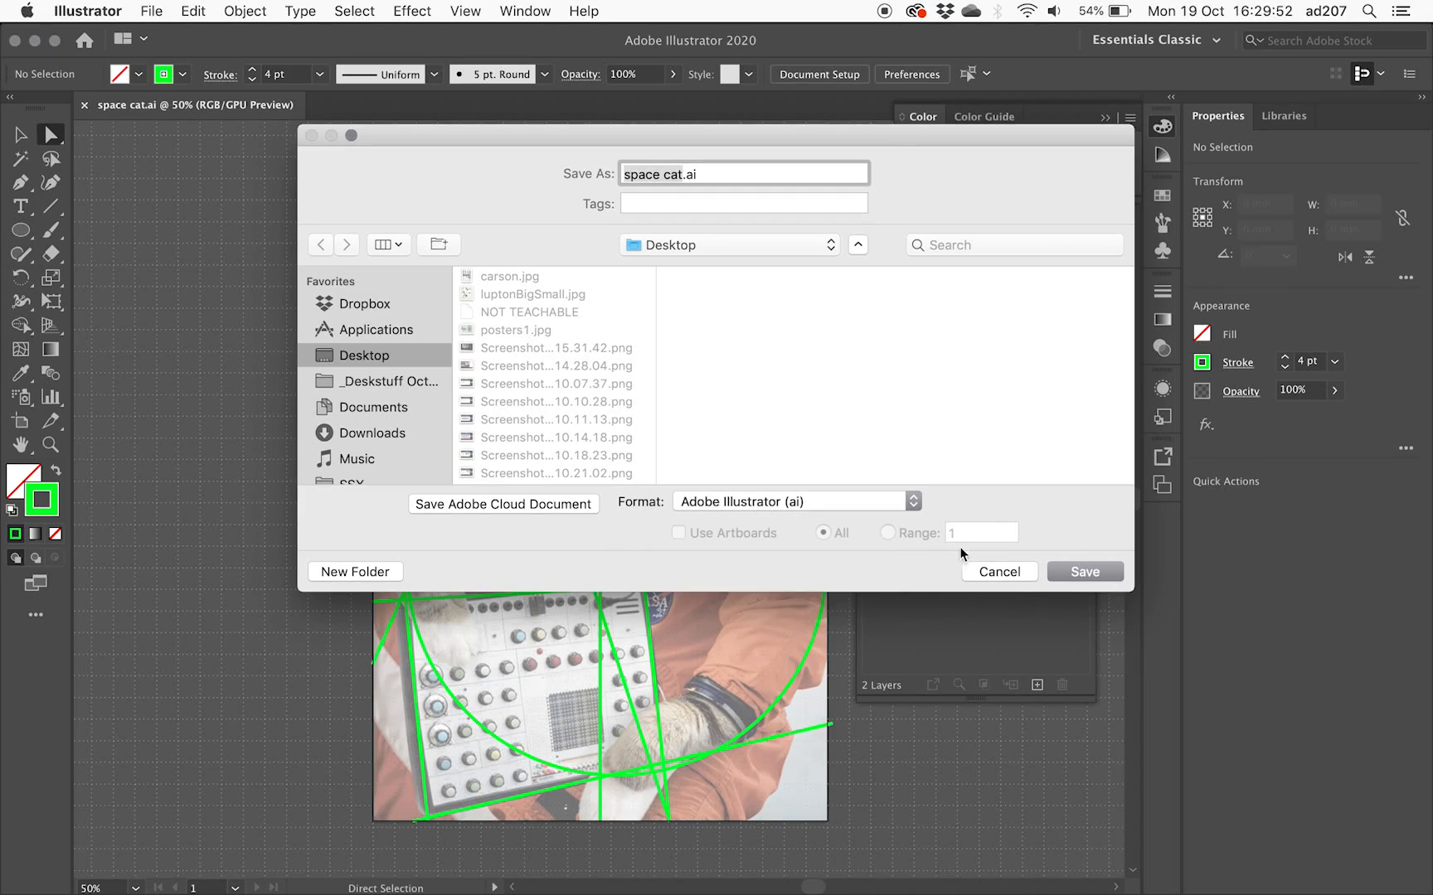
pyautogui.click(999, 571)
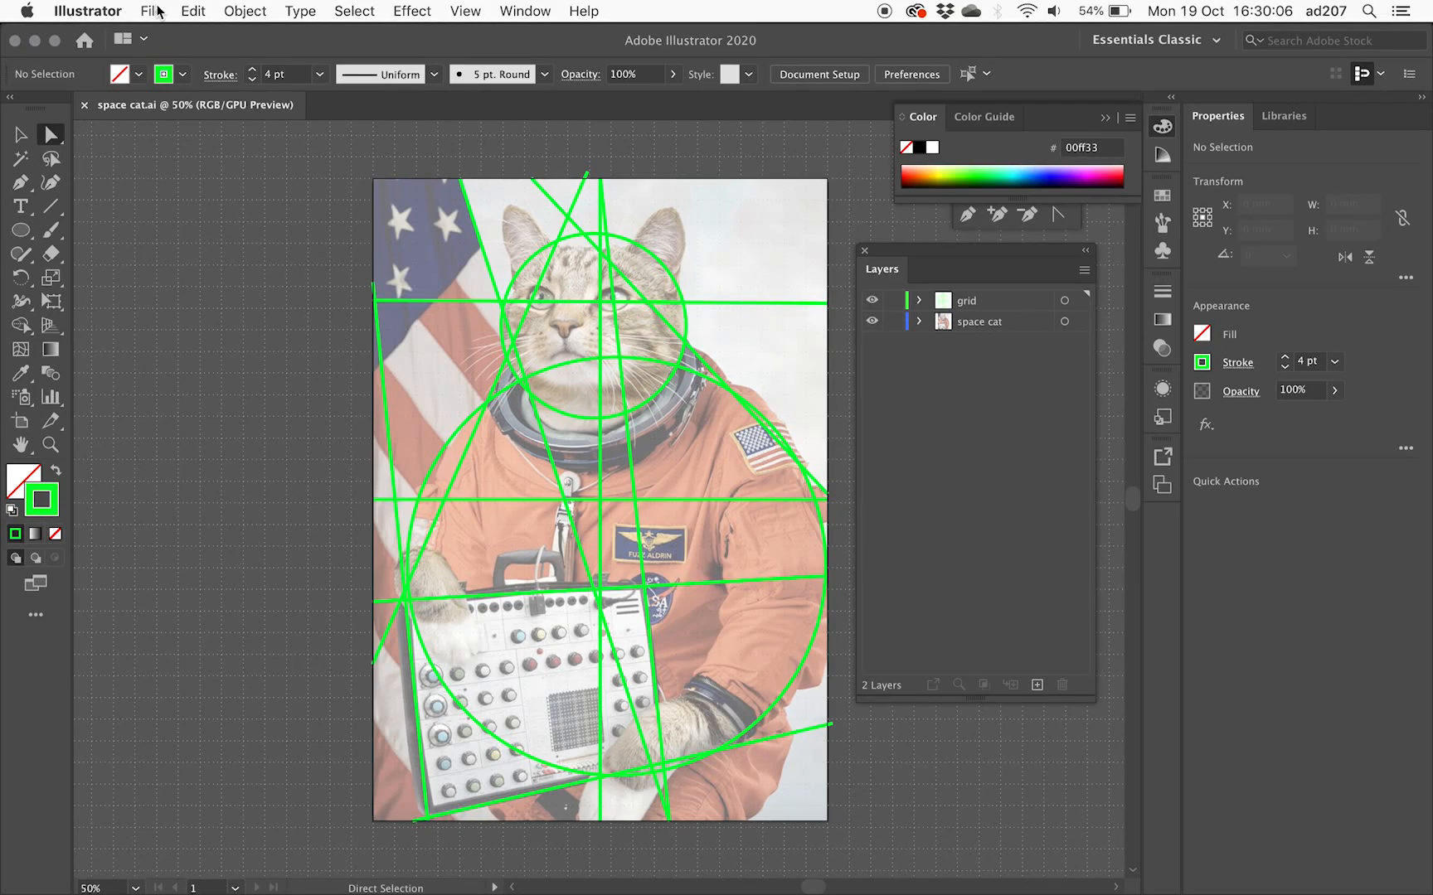
# Start exporting the artwork to the Desktop as space cat.psd in Photoshop (psd) format
pyautogui.click(158, 11)
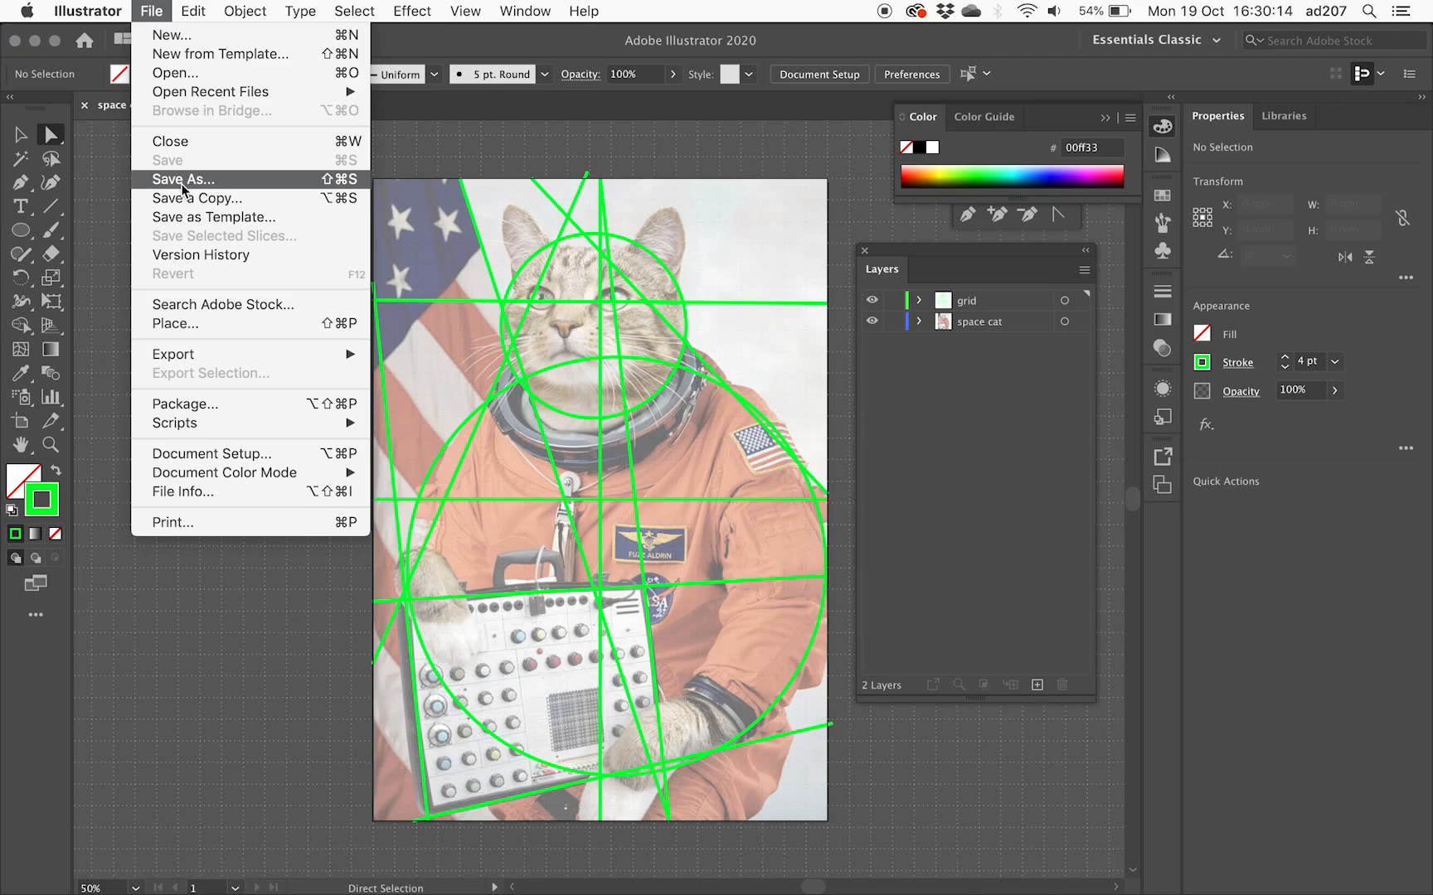
pyautogui.moveTo(202, 358)
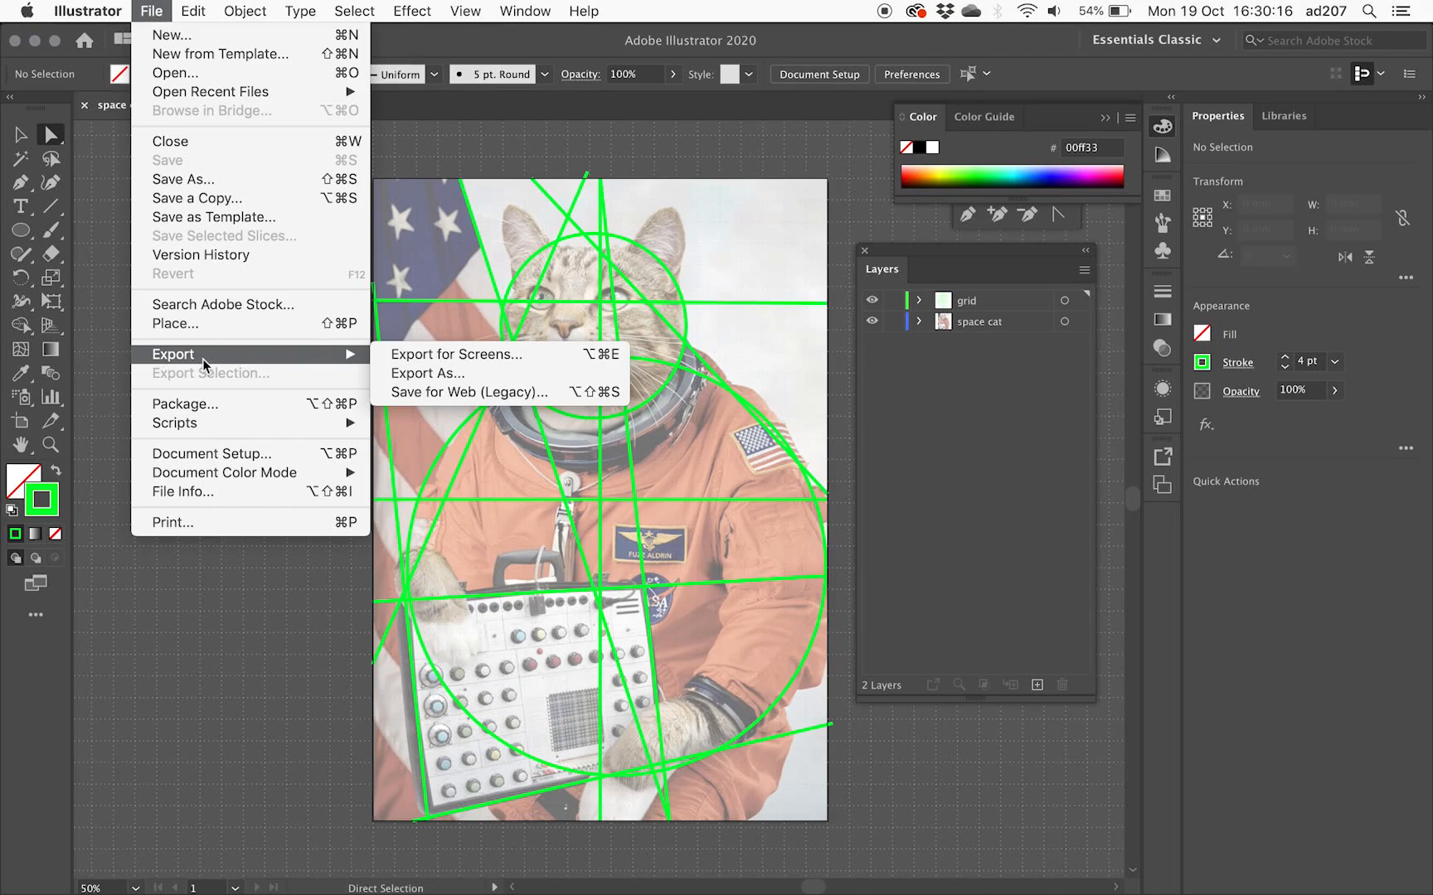
pyautogui.click(532, 373)
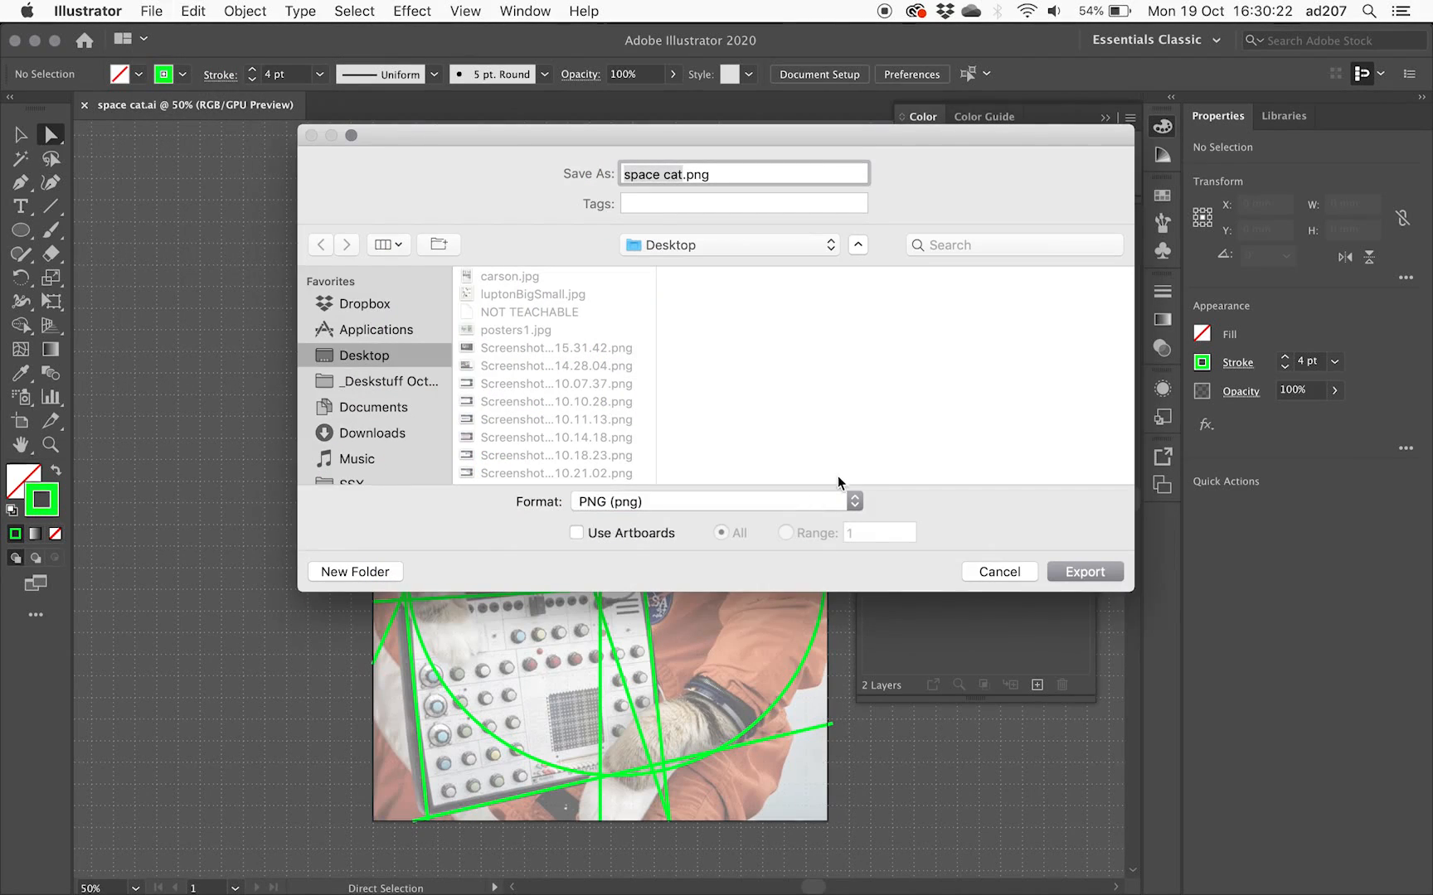
pyautogui.click(839, 499)
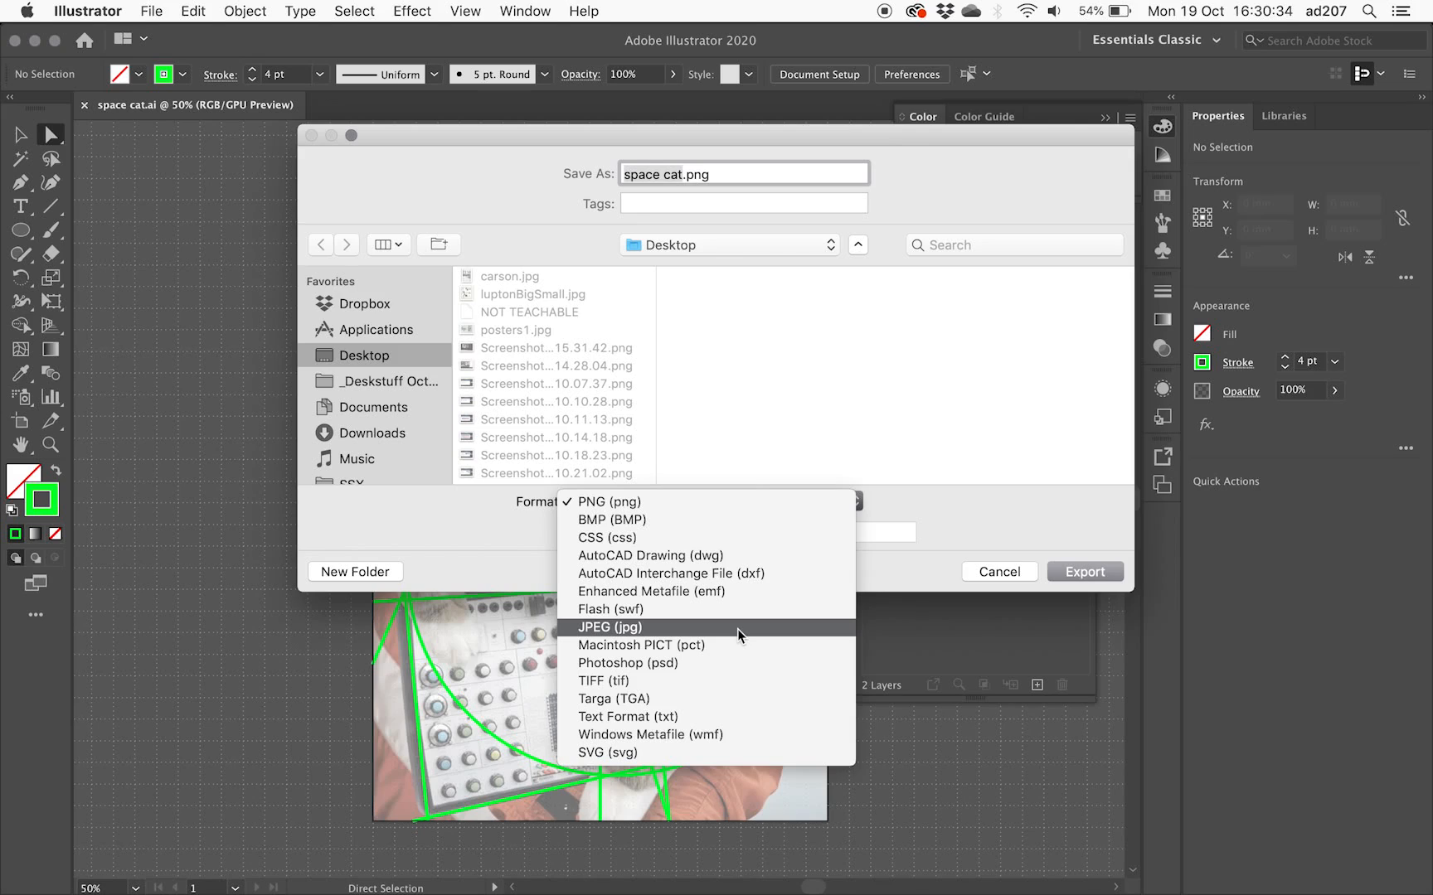
pyautogui.click(698, 663)
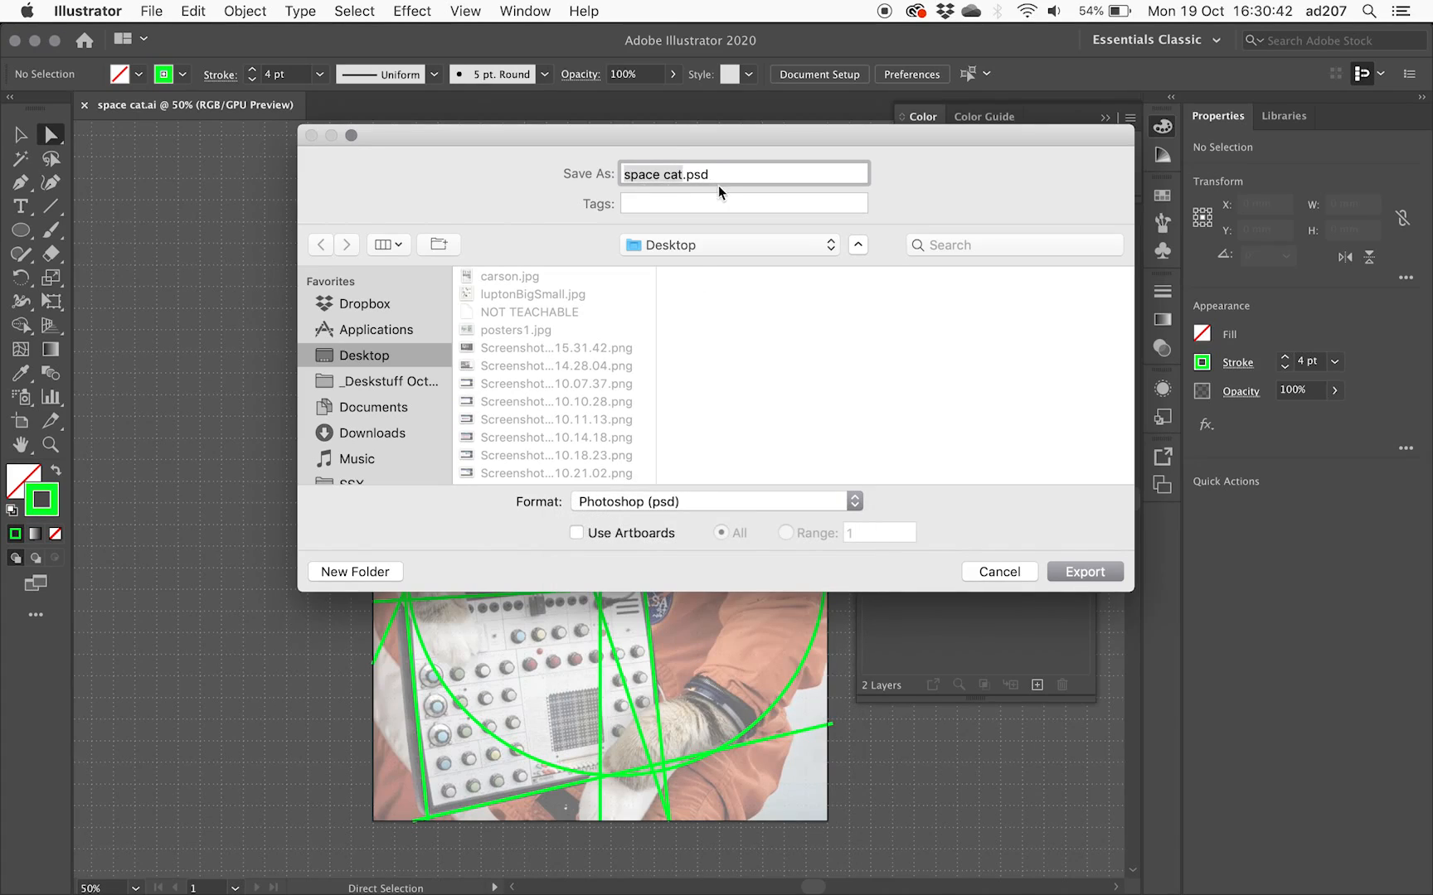
pyautogui.doubleClick(690, 175)
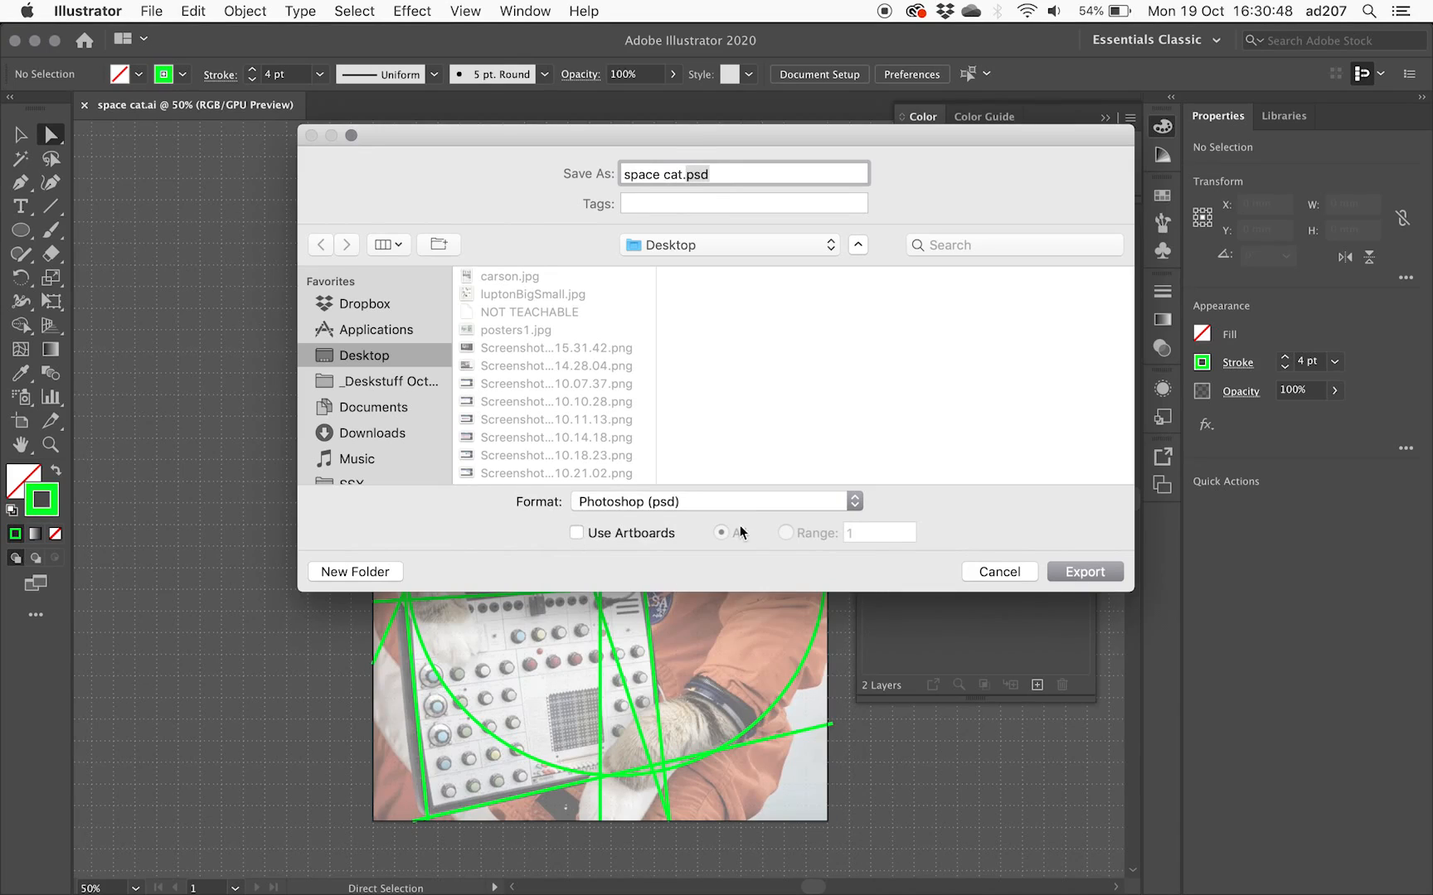
pyautogui.click(1099, 573)
# Complete the Photoshop export with the RGB color model, Medium (150 ppi) resolution, written layers and maximum editability
pyautogui.moveTo(972, 370); pyautogui.dragTo(664, 269)
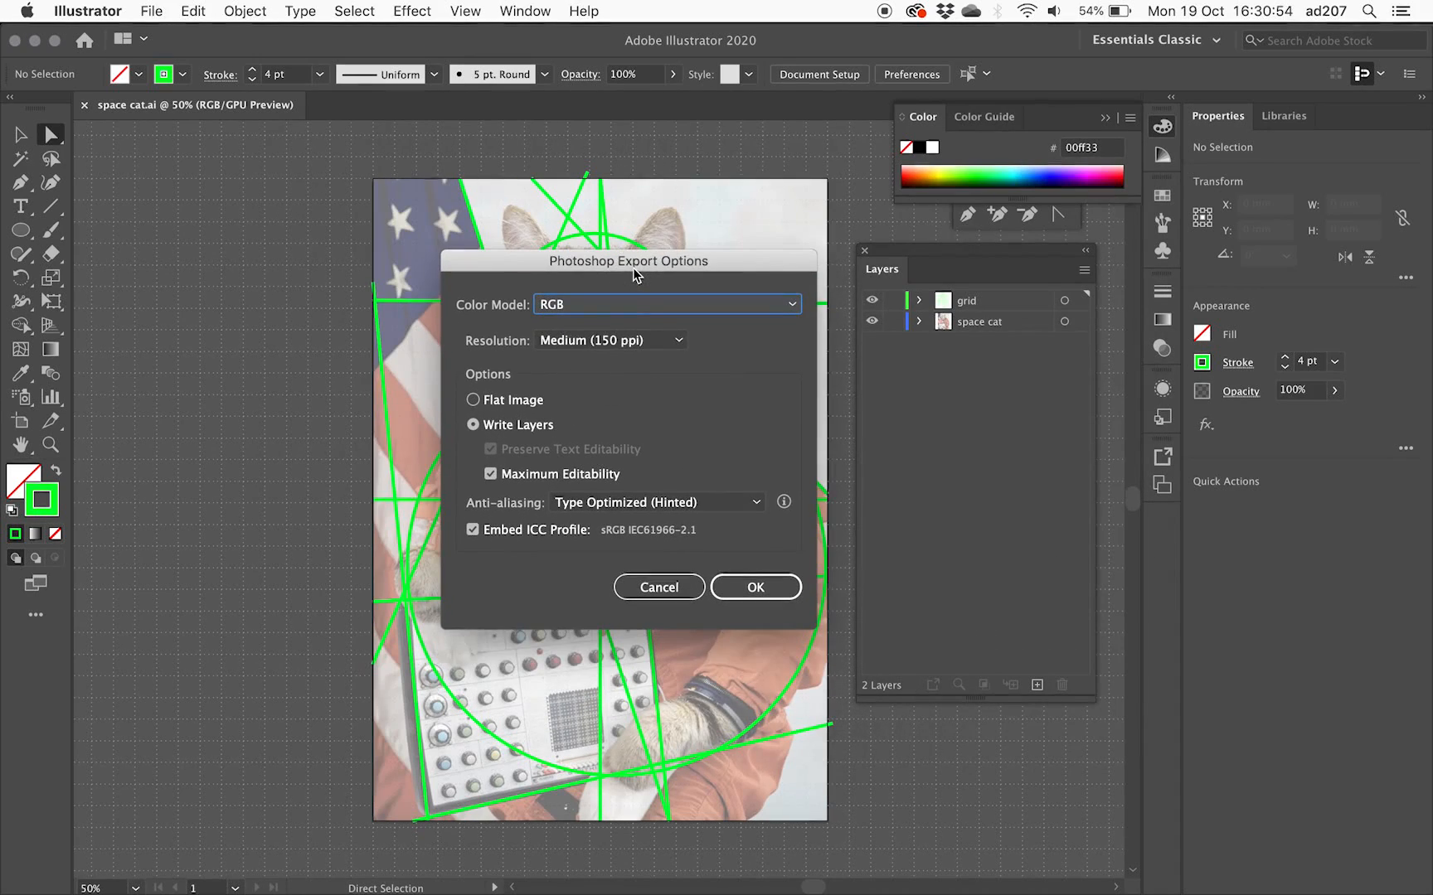
pyautogui.click(622, 304)
pyautogui.click(611, 326)
pyautogui.click(677, 341)
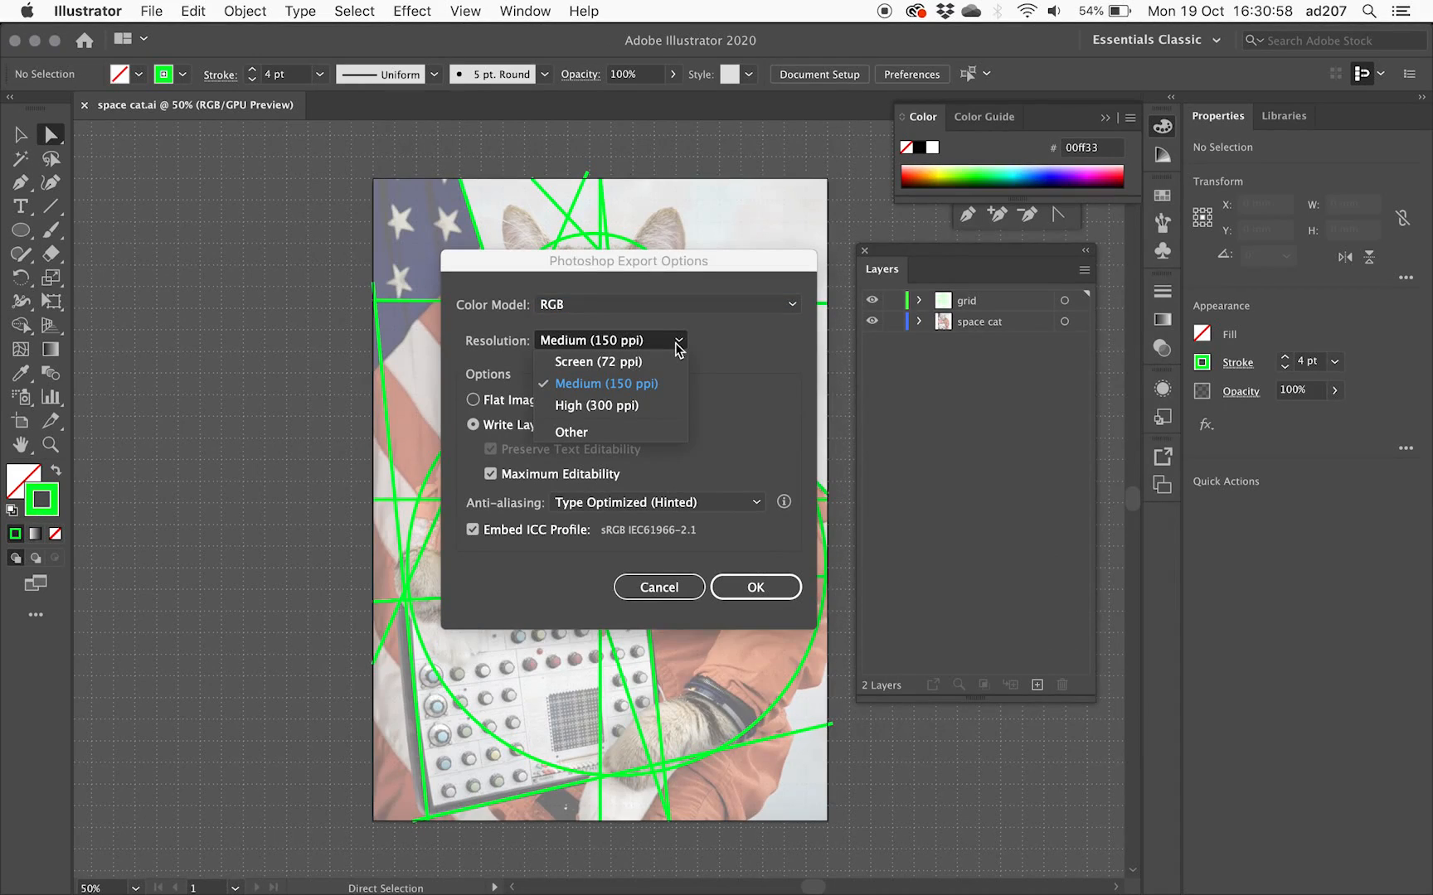
pyautogui.click(725, 383)
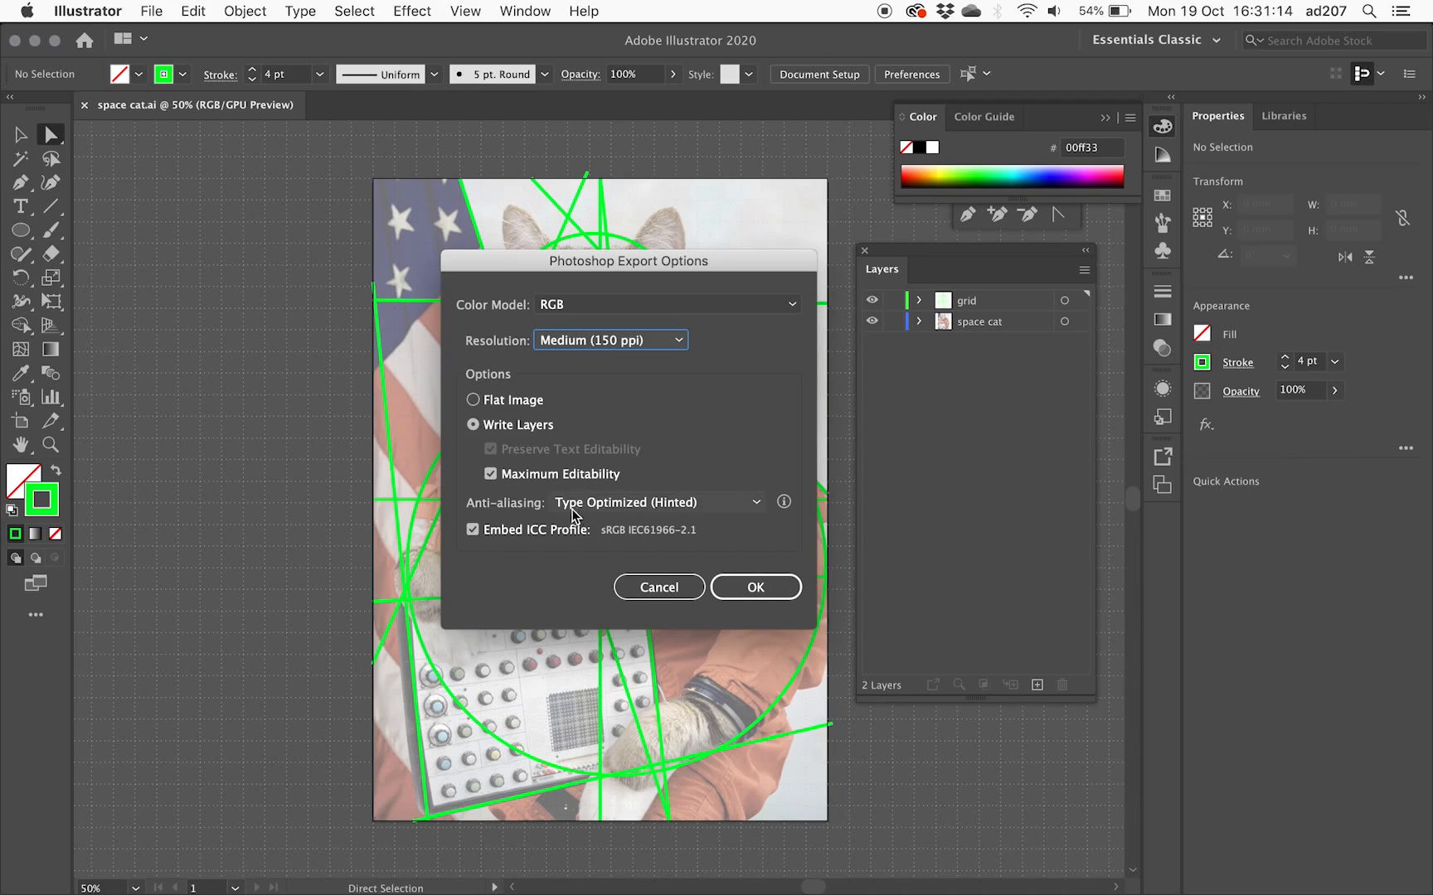
pyautogui.click(763, 590)
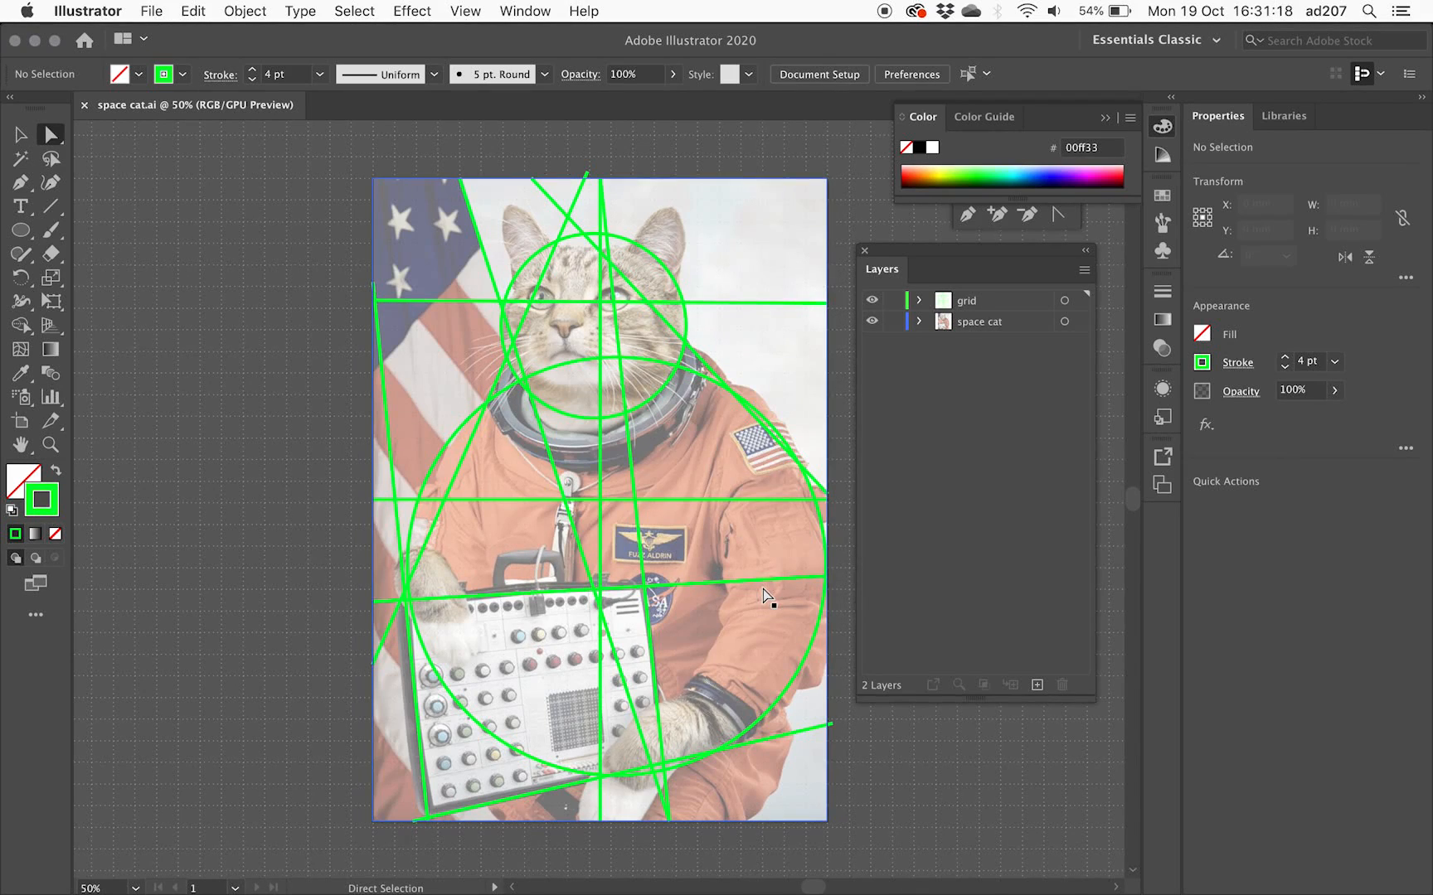
# Switch to Photoshop and open space cat.psd from the Desktop
pyautogui.press('super+Tab')
pyautogui.press('super+Tab')
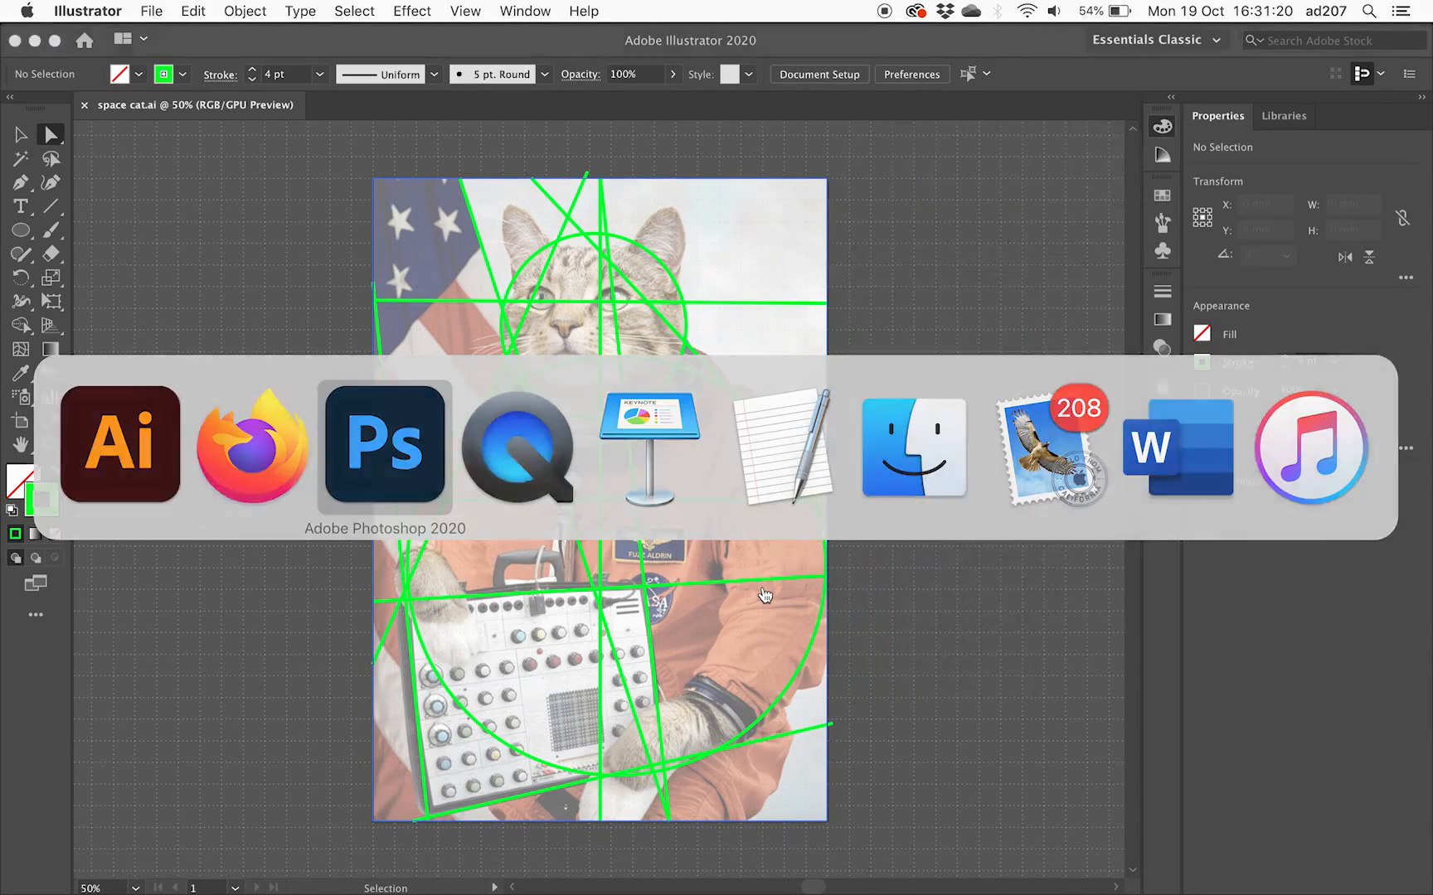
pyautogui.click(157, 10)
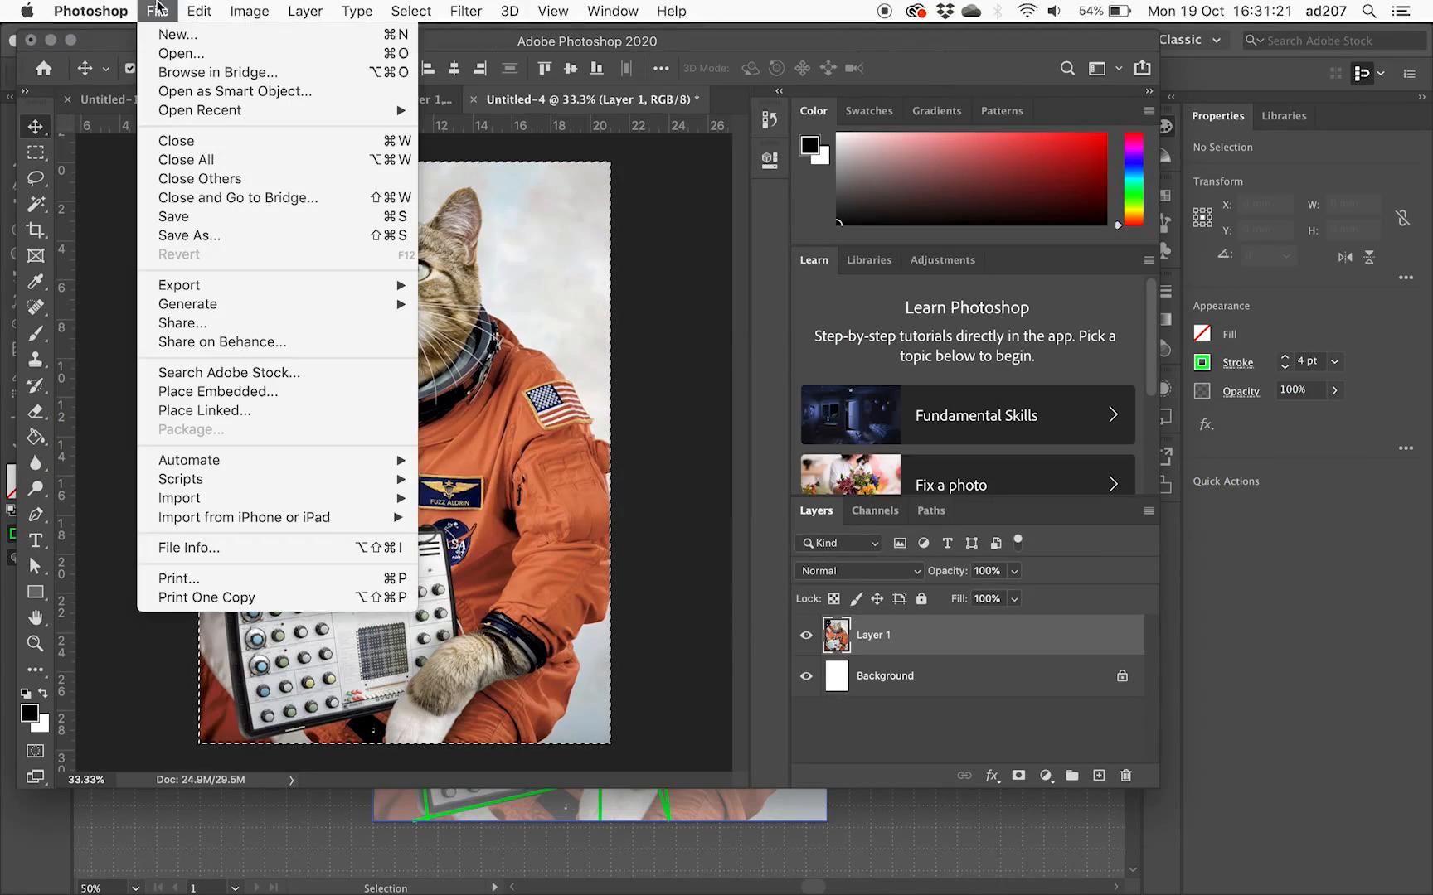
pyautogui.click(185, 54)
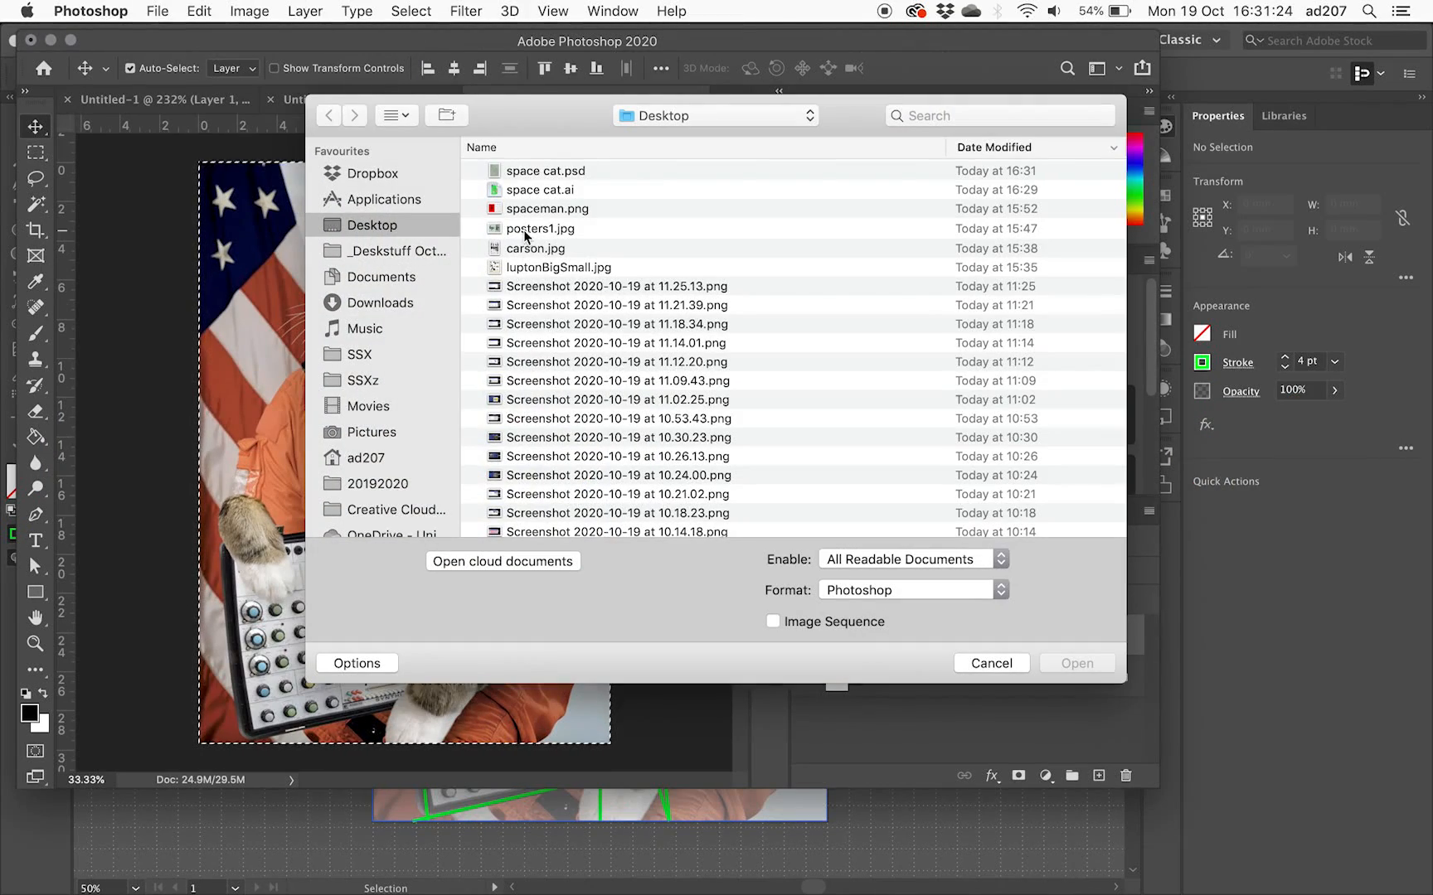
pyautogui.click(559, 171)
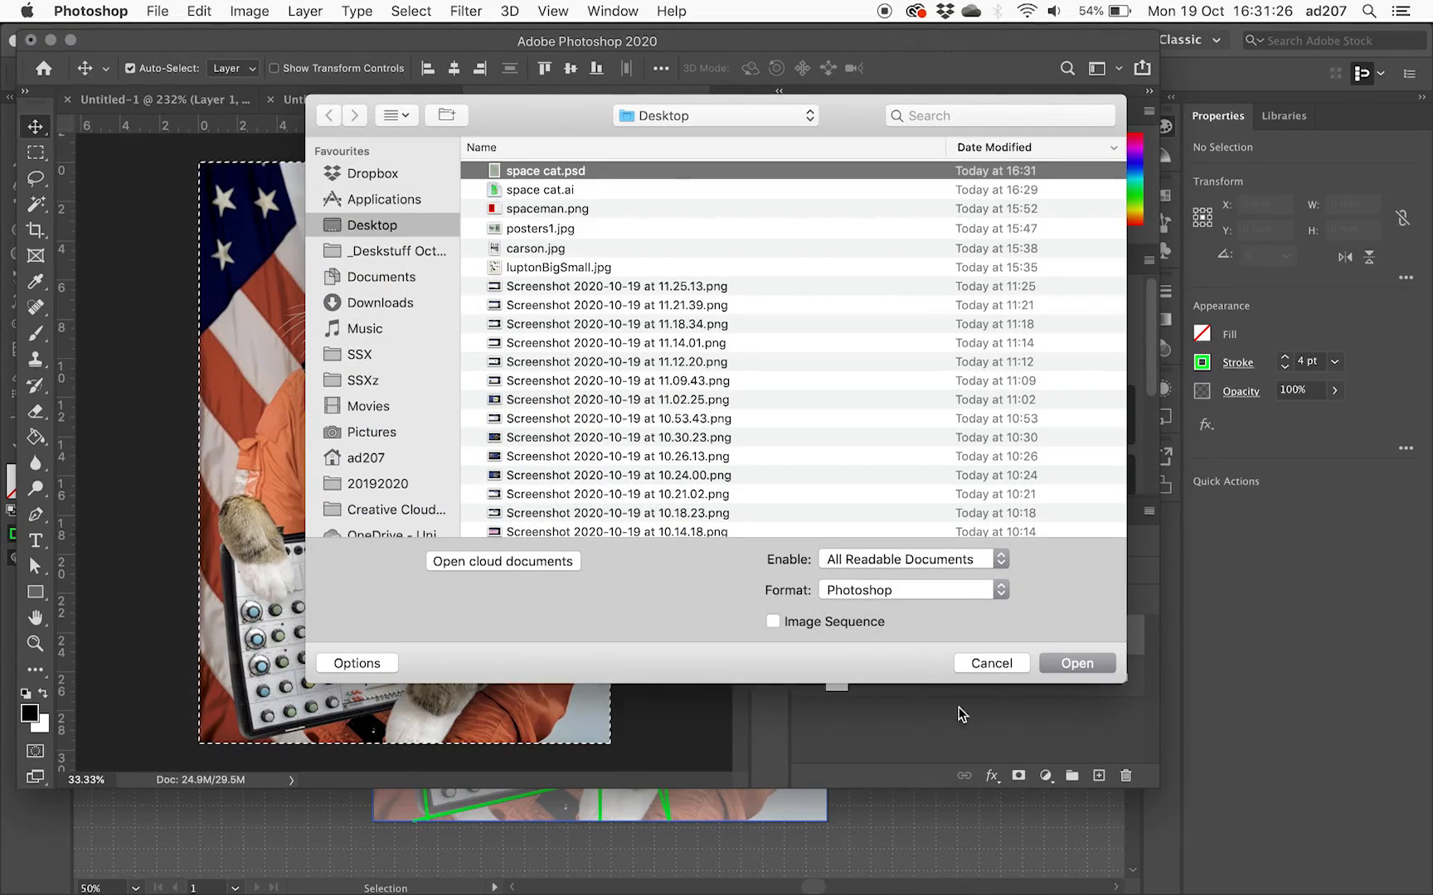
pyautogui.click(1080, 665)
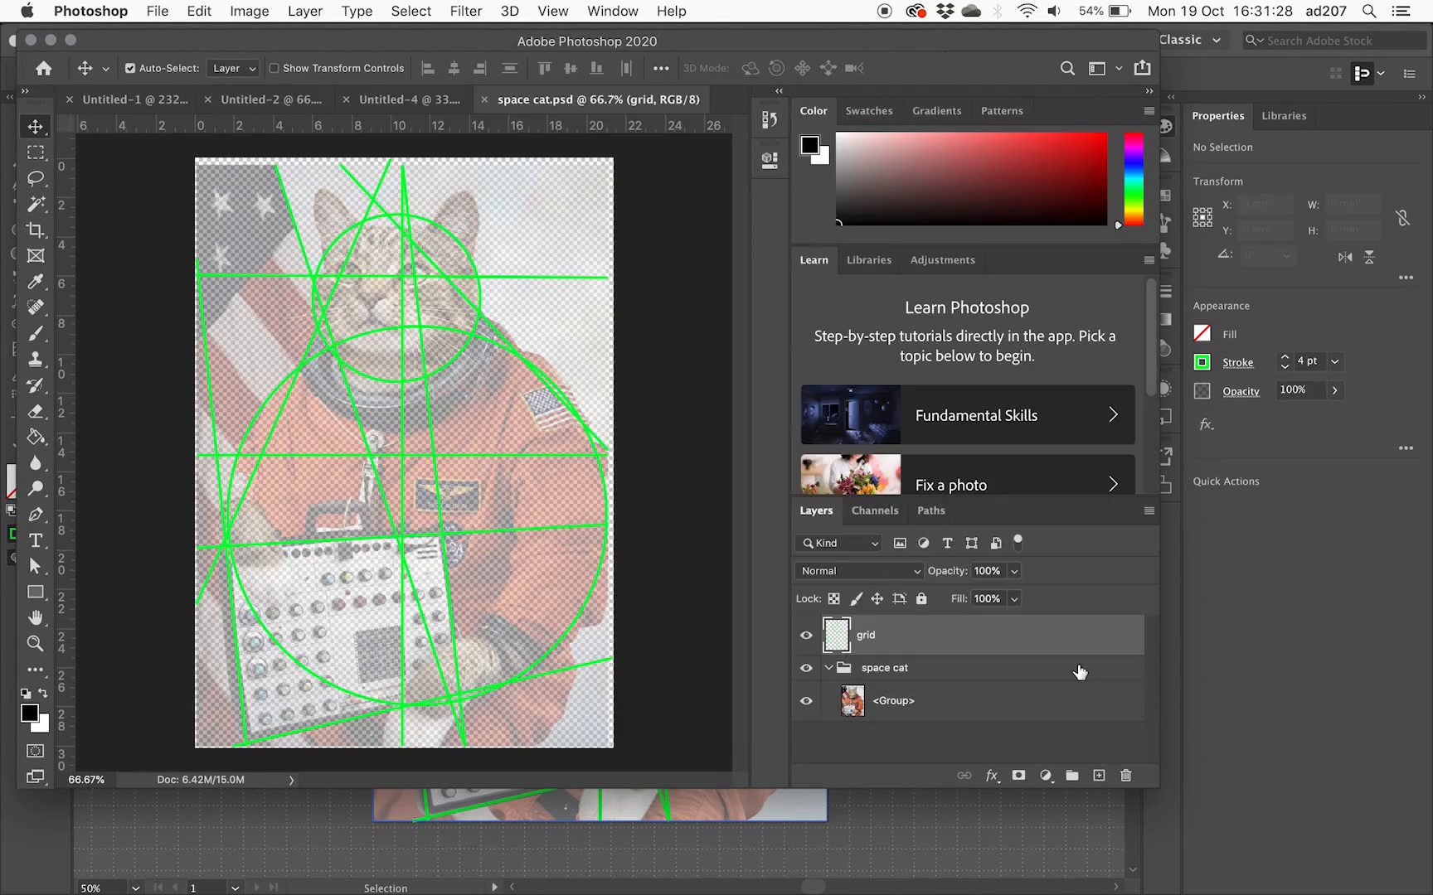
# Enlarge the Photoshop window, collapse and hide the space cat group, and toggle the grid layer off and back on
pyautogui.moveTo(1153, 783); pyautogui.dragTo(1194, 881)
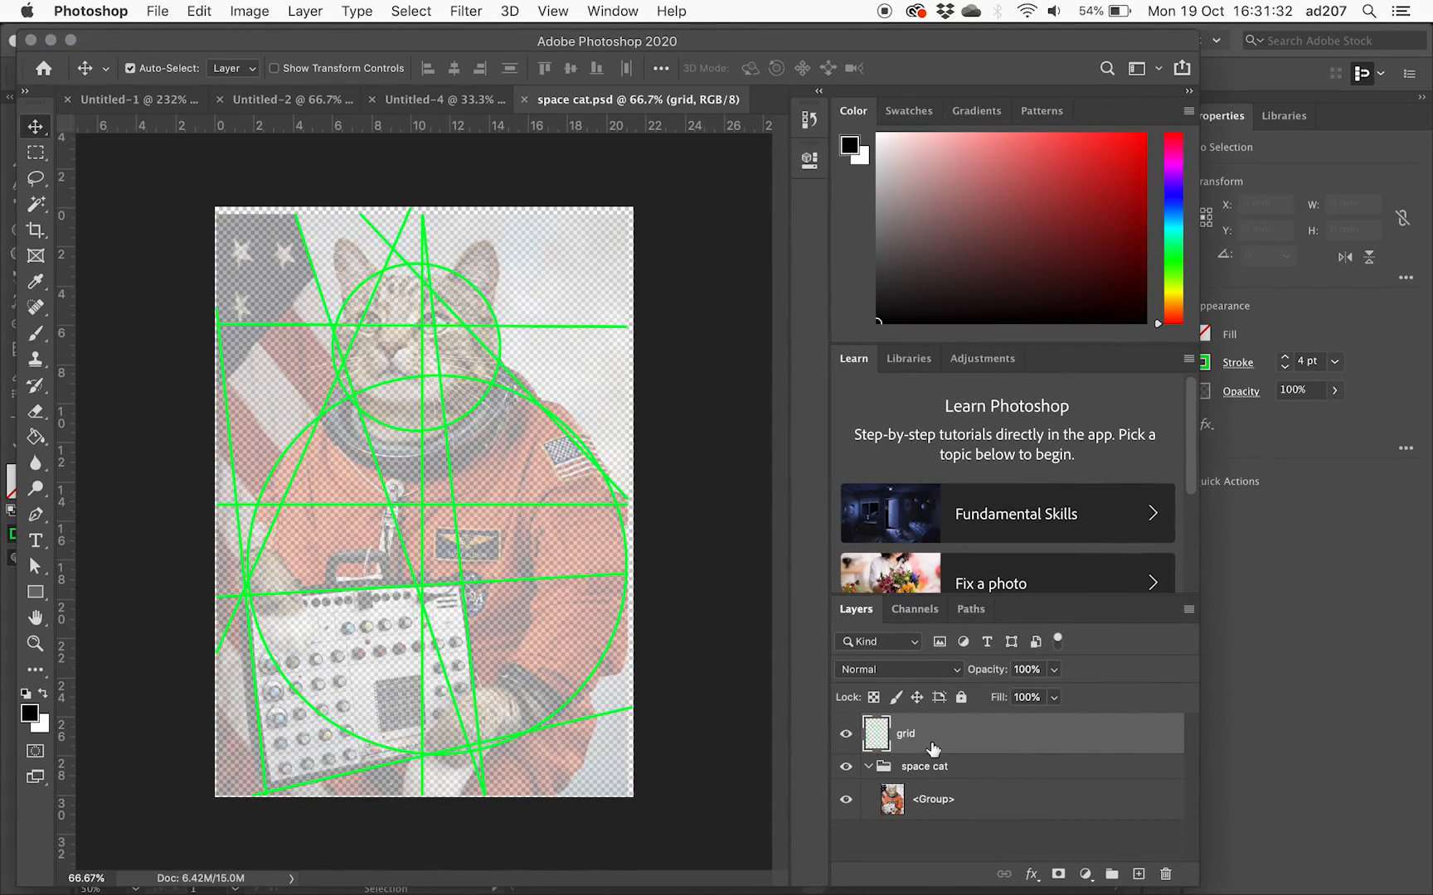
pyautogui.click(866, 767)
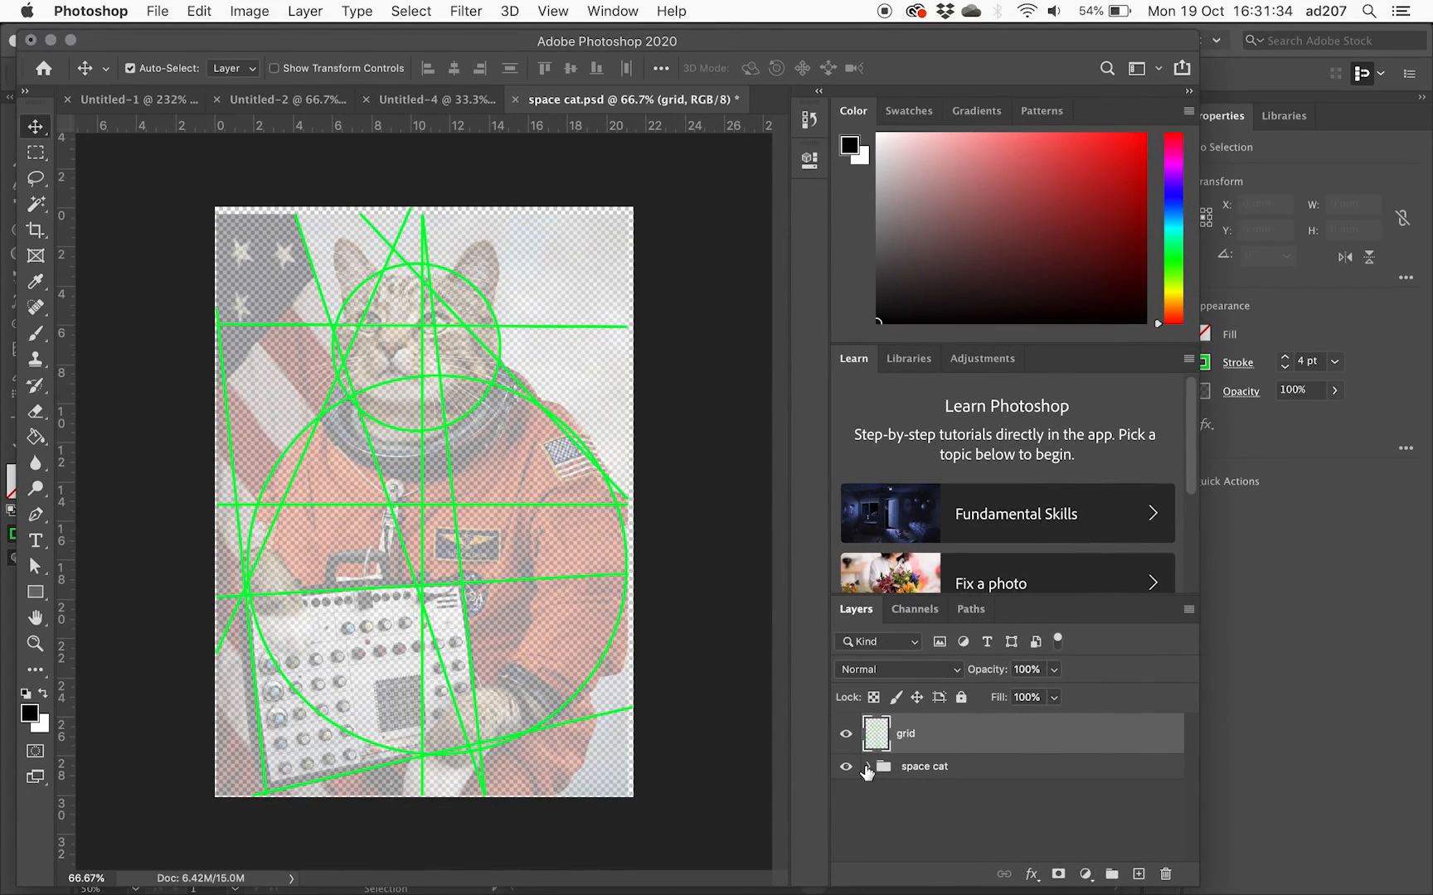
pyautogui.click(844, 769)
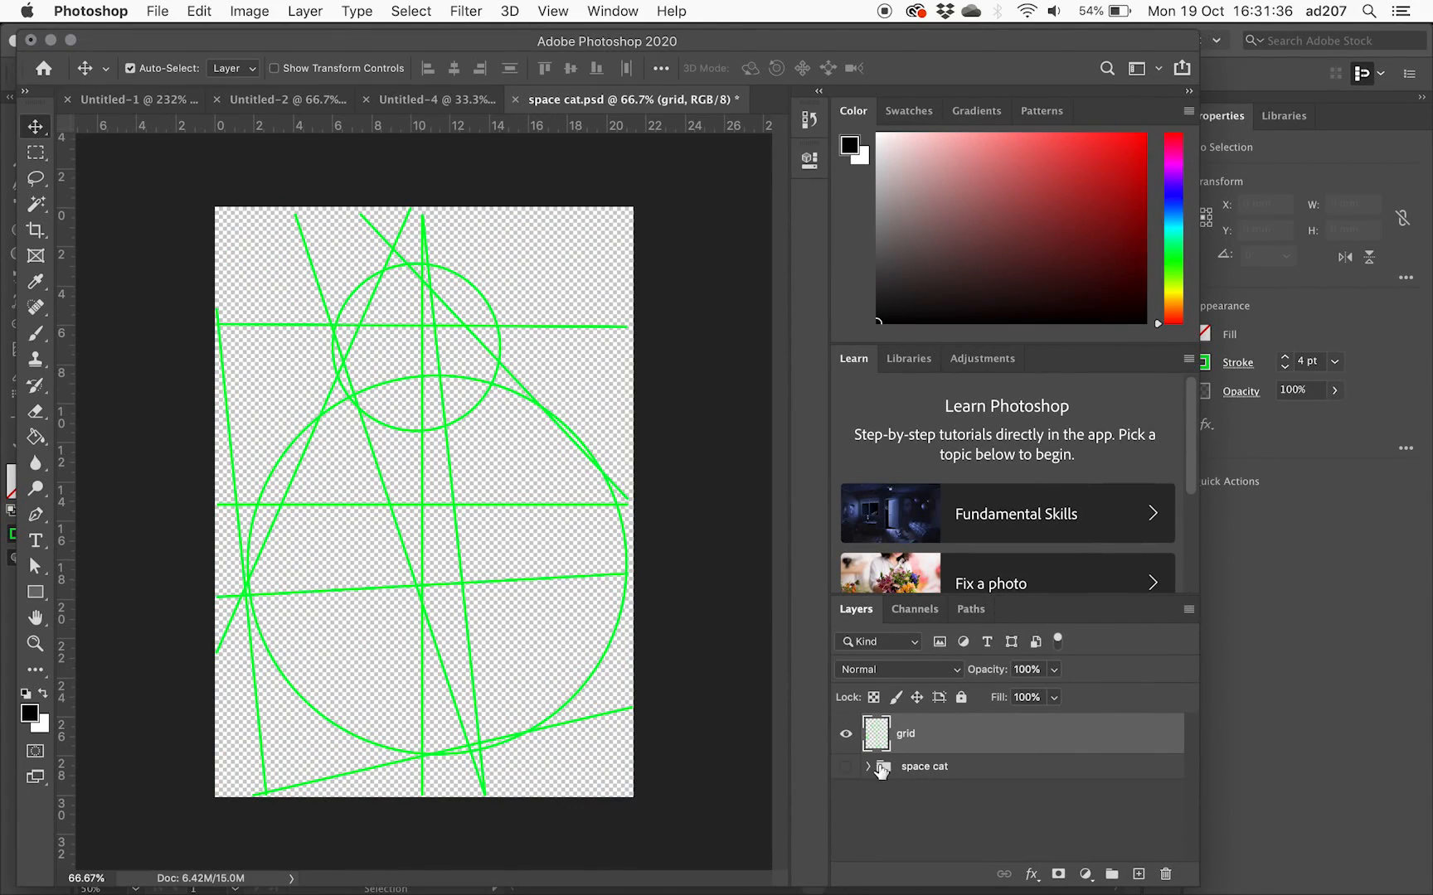
pyautogui.click(847, 735)
pyautogui.click(846, 735)
# Add a new layer and place a Lorem ipsum placeholder text box inside the large circle, around its upper horizontal grid line
pyautogui.click(1138, 876)
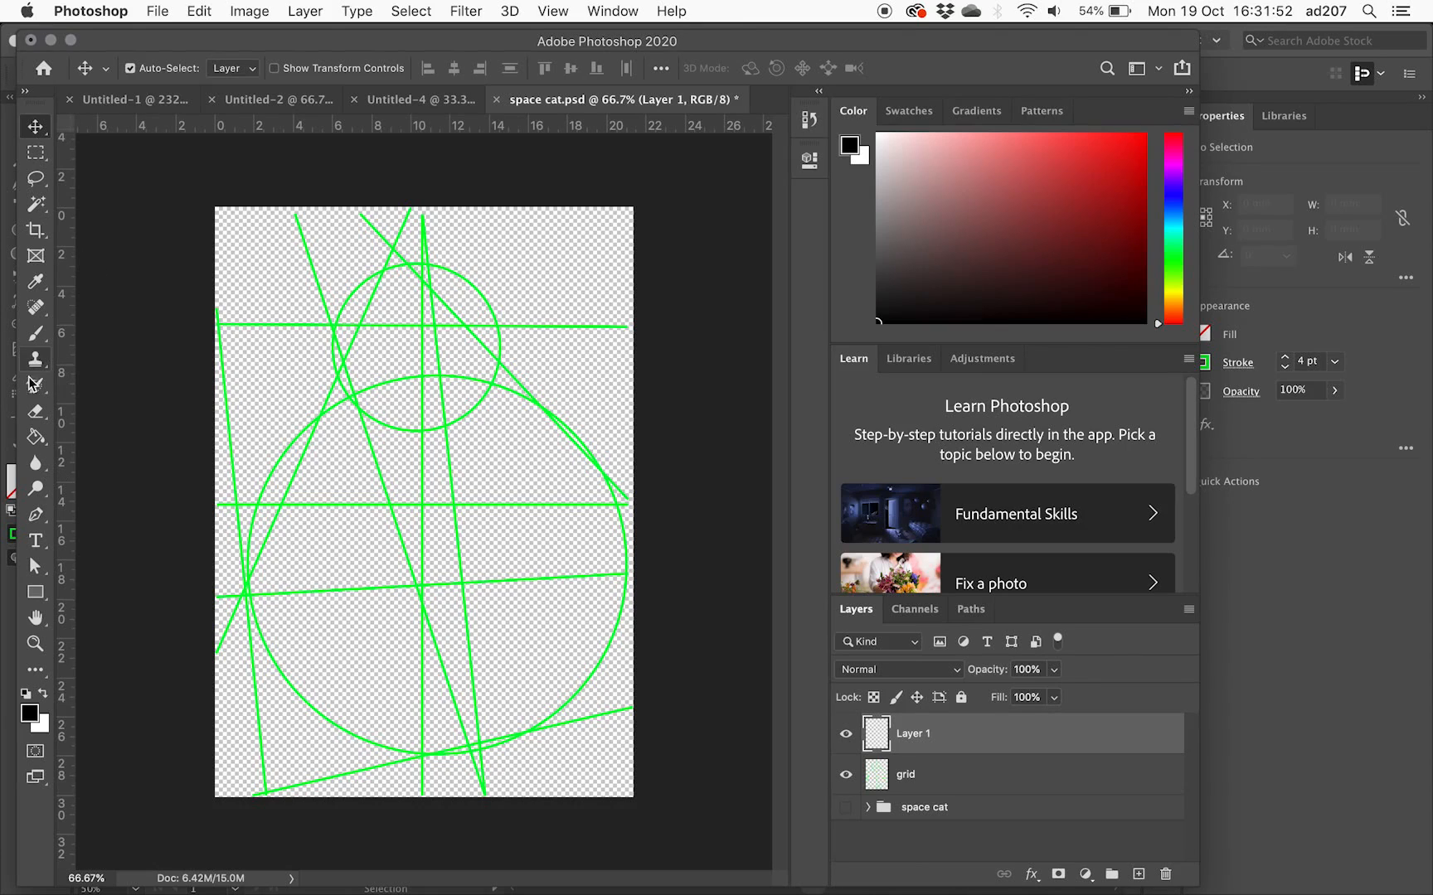
pyautogui.click(36, 543)
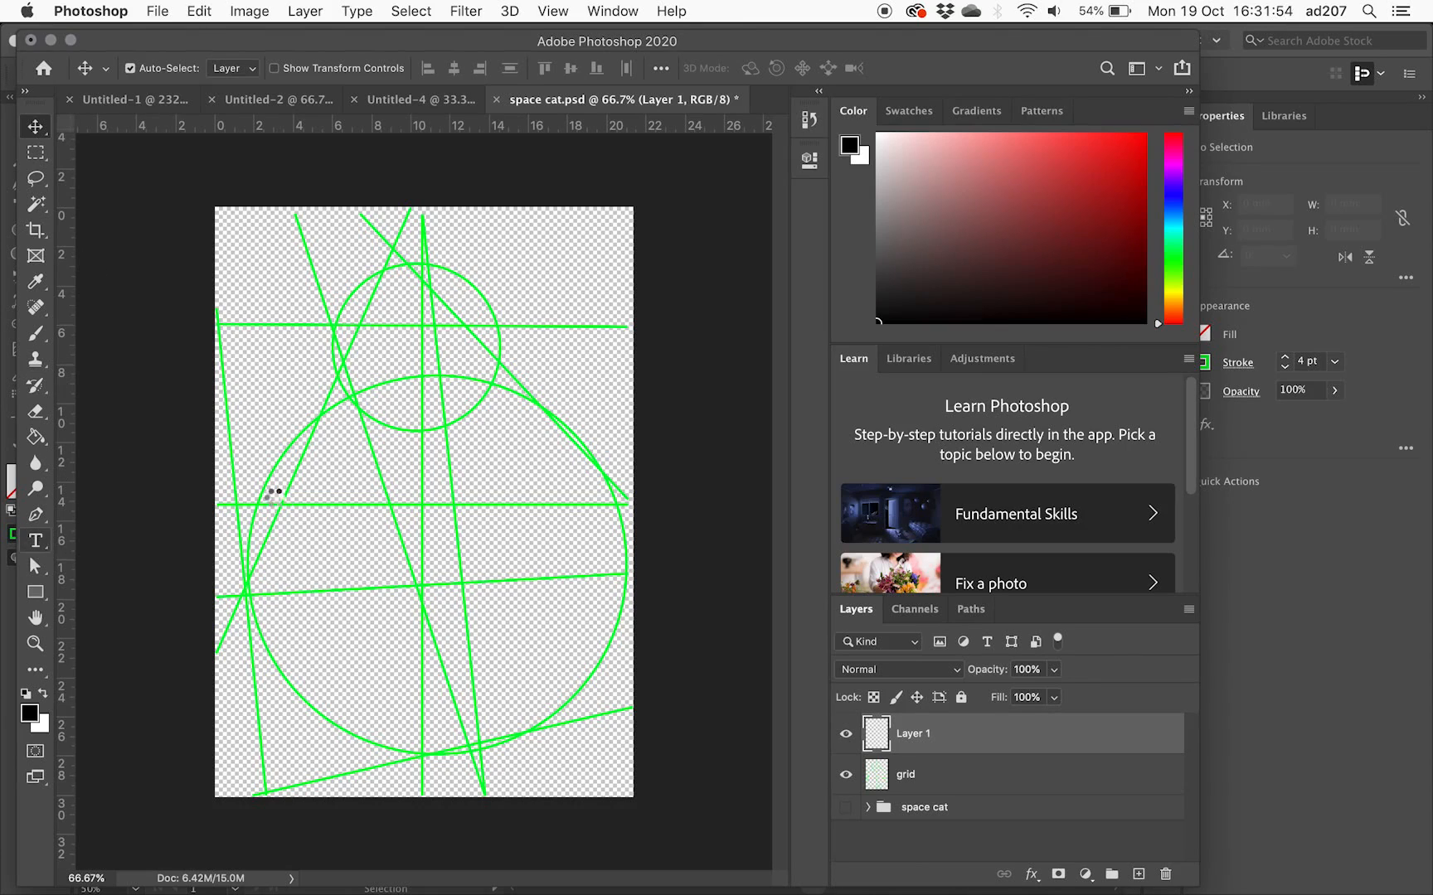
pyautogui.moveTo(285, 446); pyautogui.dragTo(572, 501)
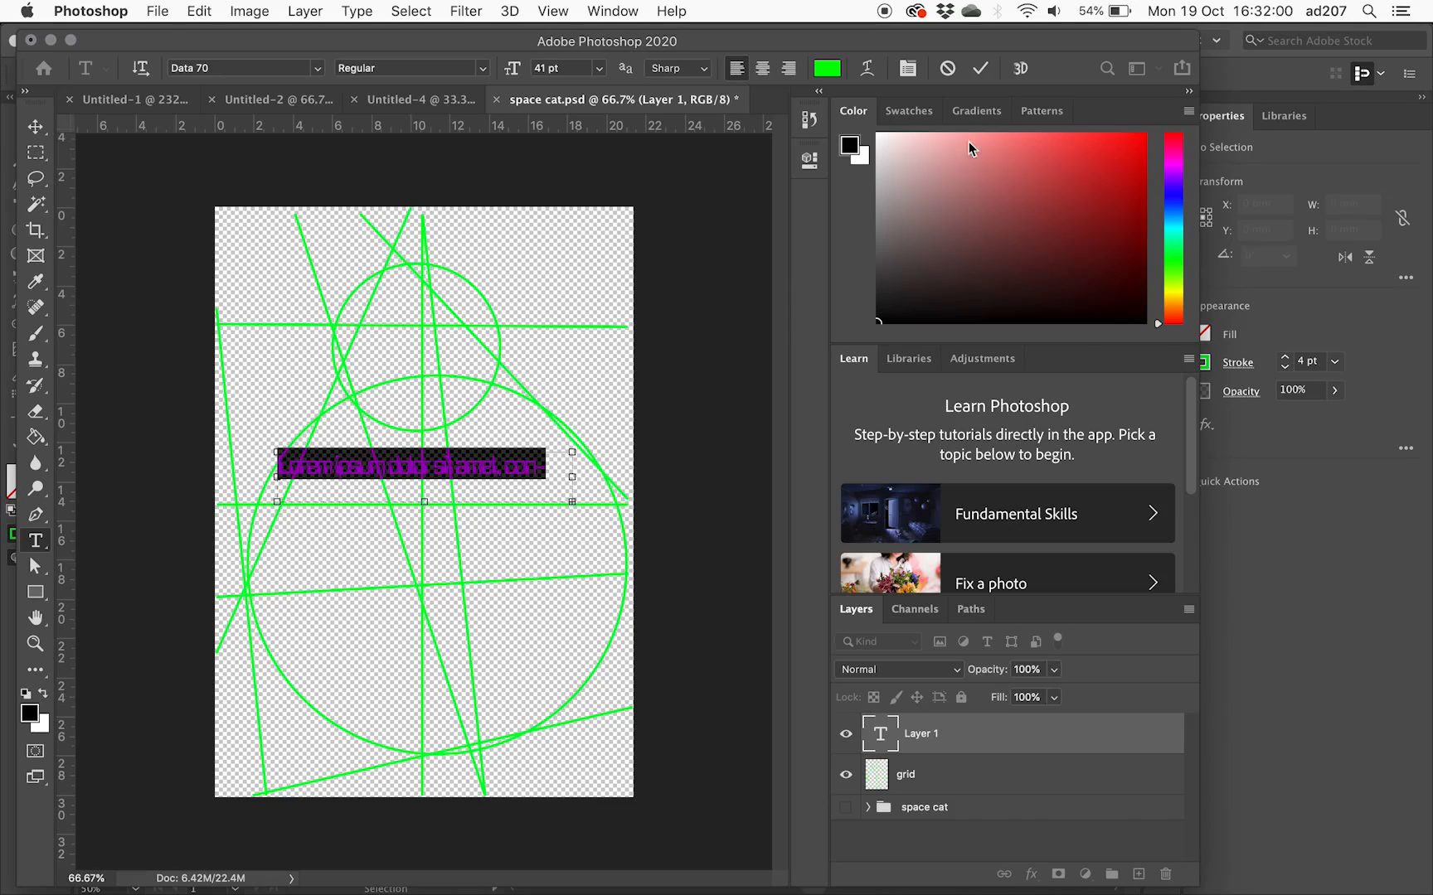
pyautogui.click(980, 69)
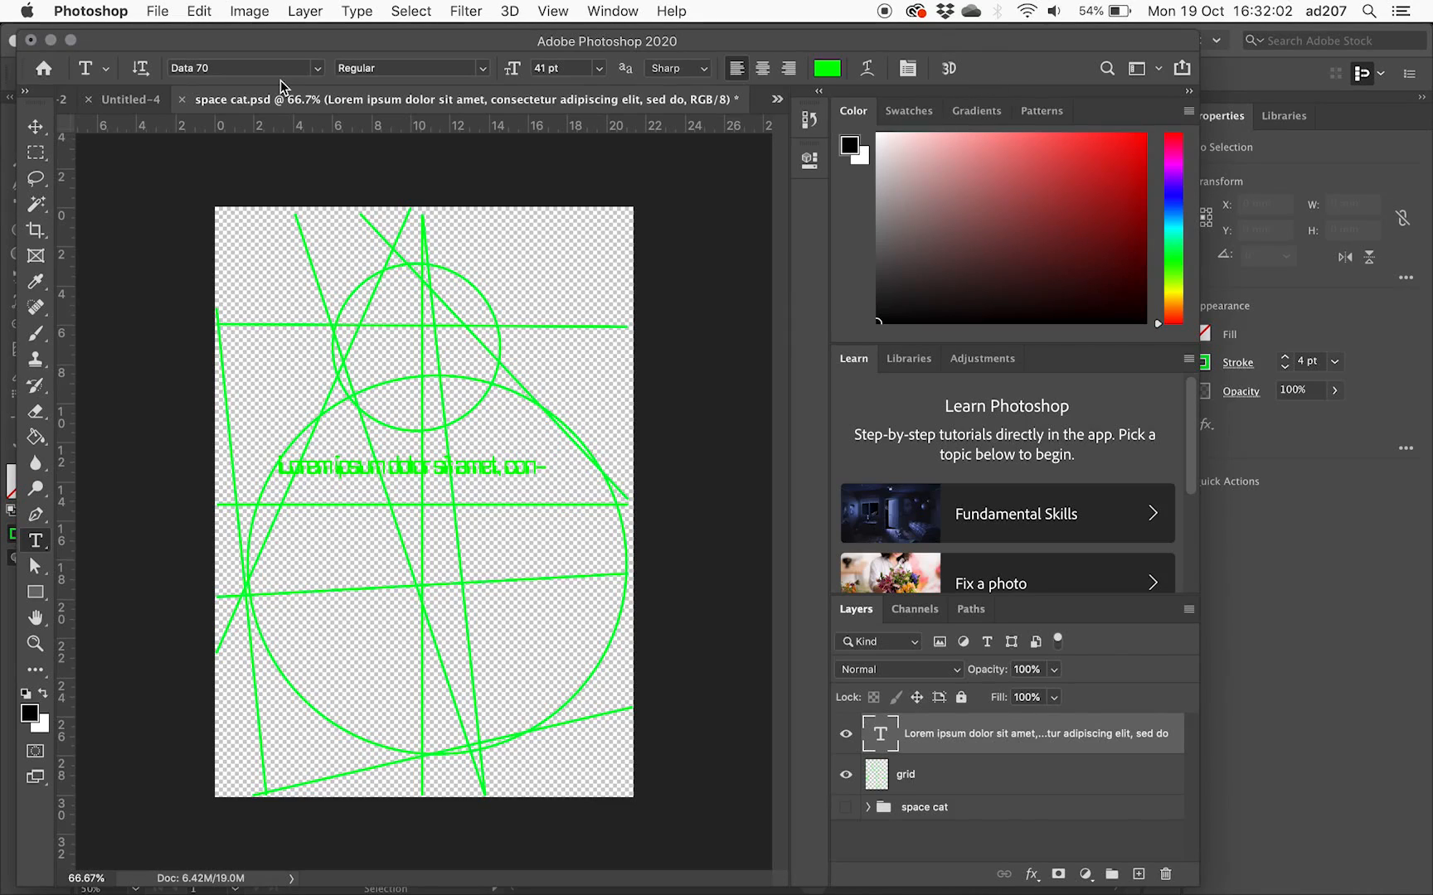